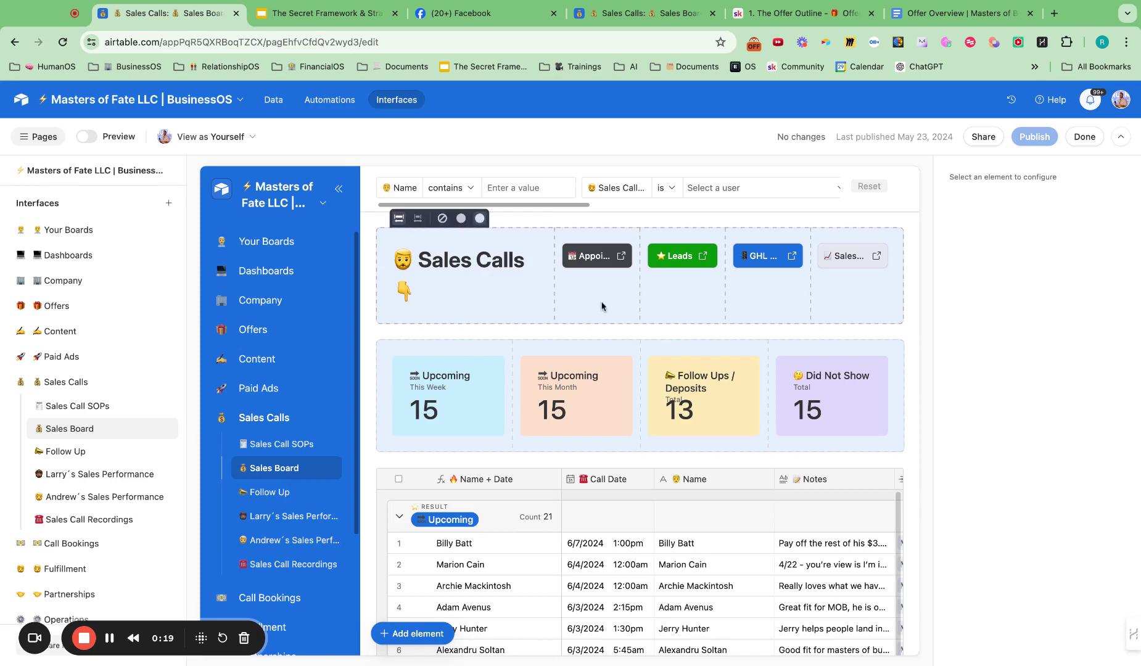
Step: Create a new blank table from scratch and name it Competition
left_click(273, 100)
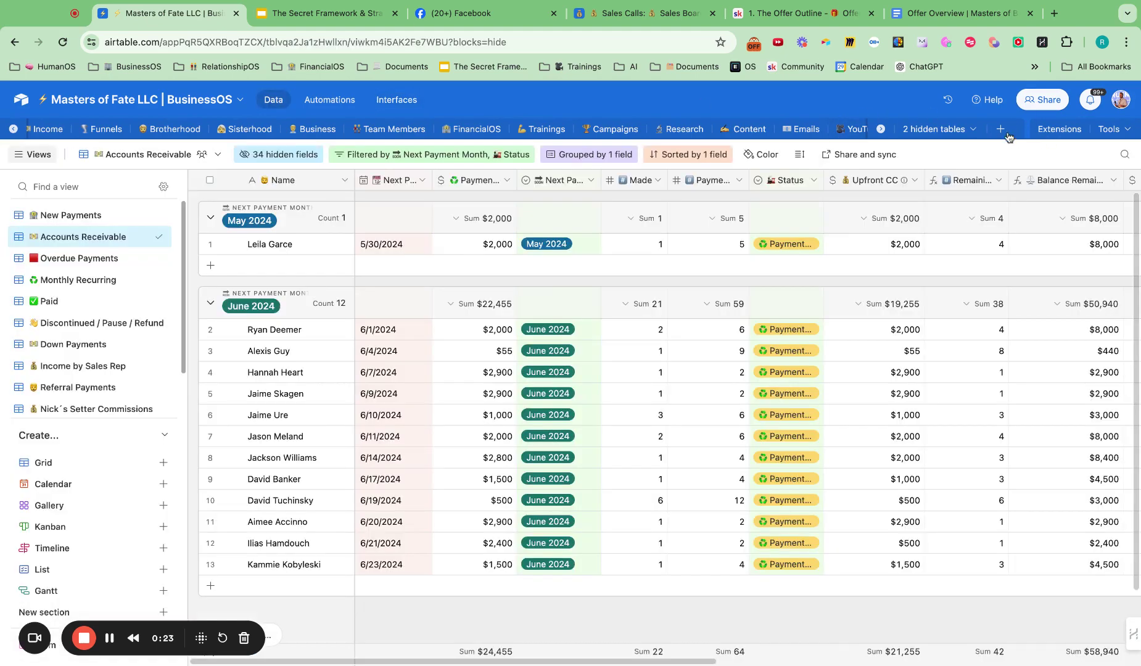
left_click(1000, 129)
left_click(1018, 182)
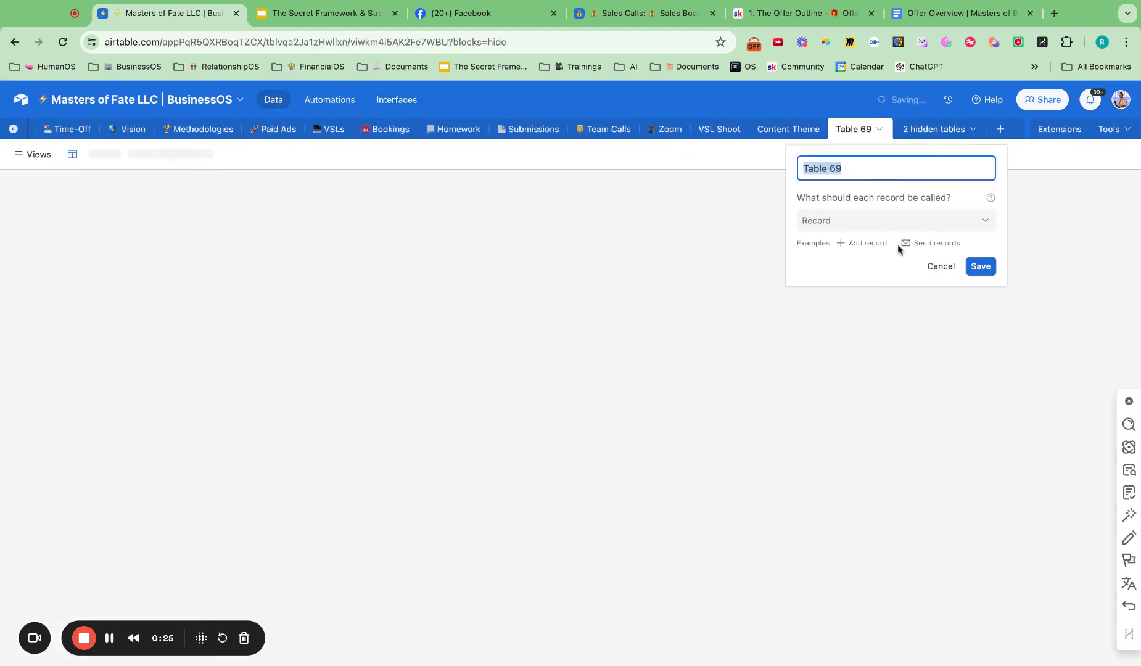
key("BackSpace")
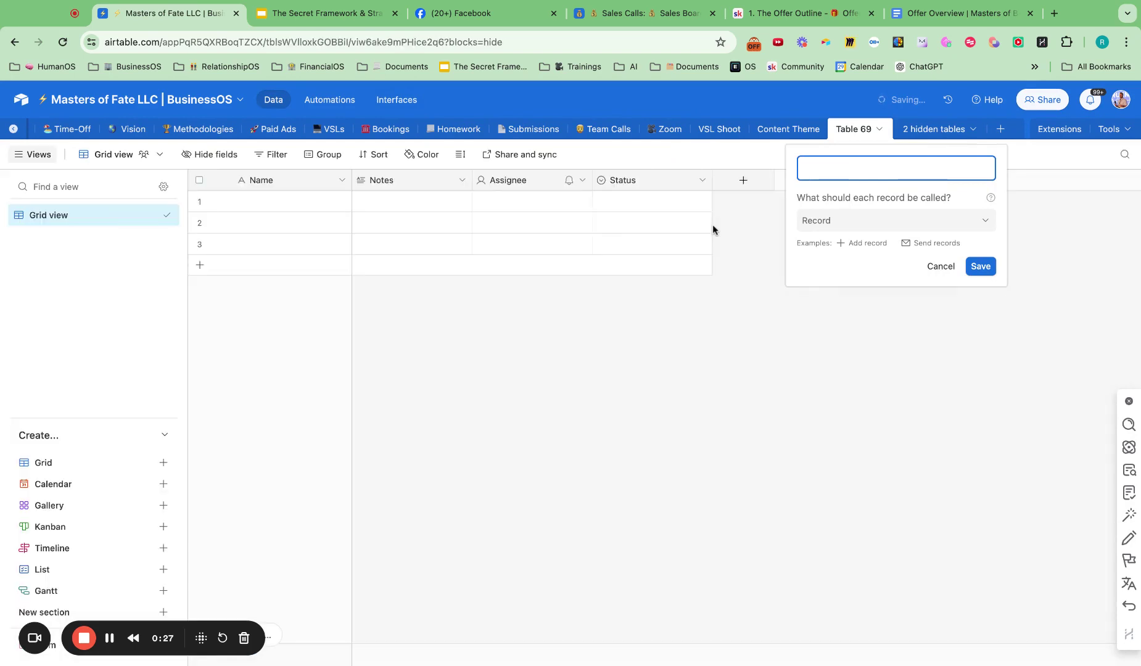
type("Competition")
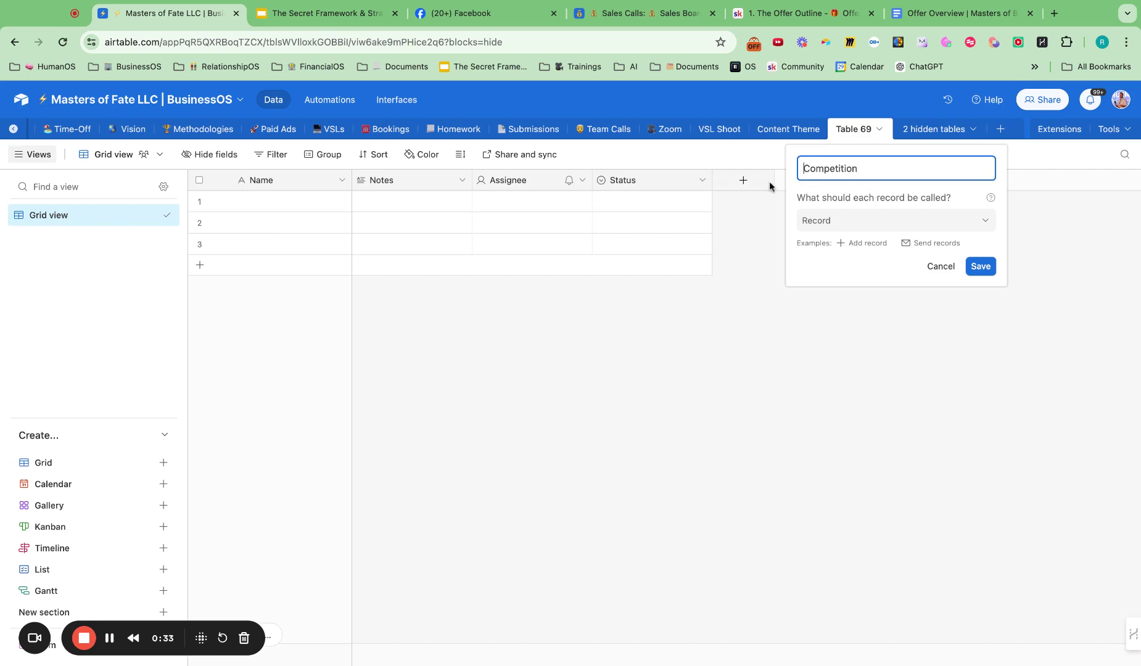
Step: Save the Competition table and delete its Status, Assignee and Notes fields
left_click(980, 266)
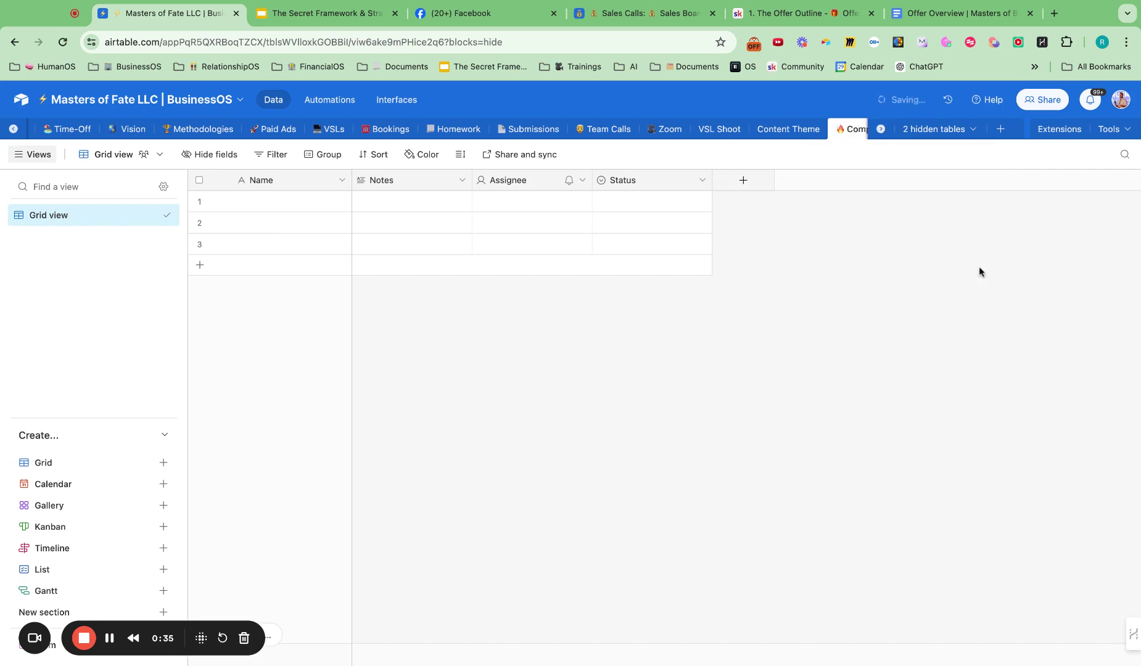
left_click(703, 181)
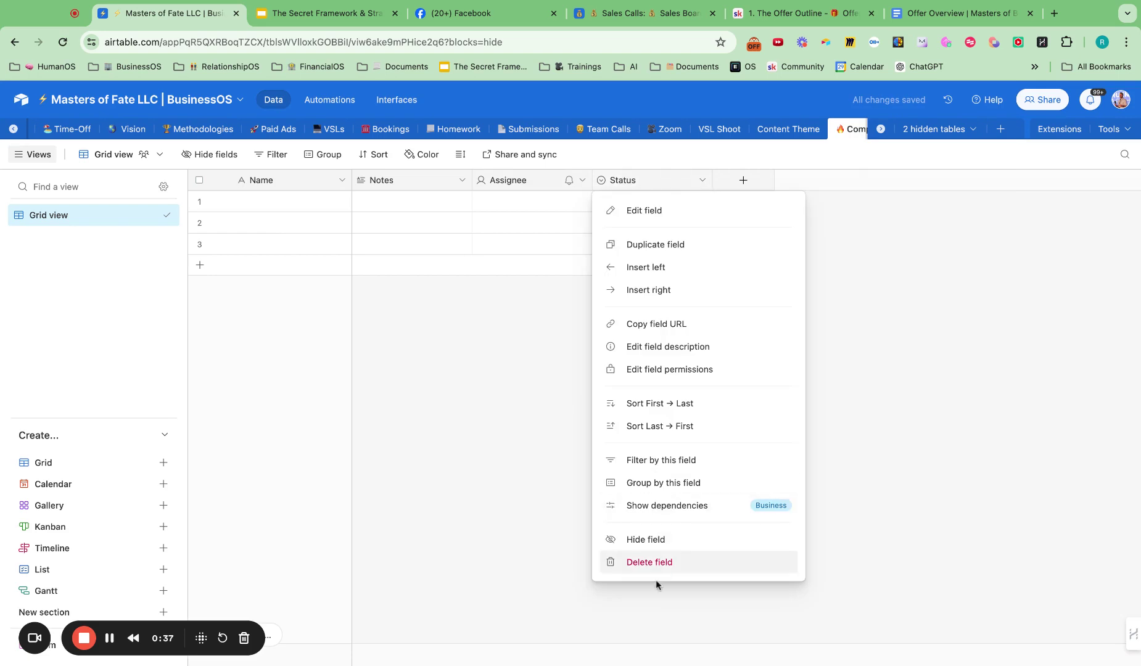
left_click(659, 562)
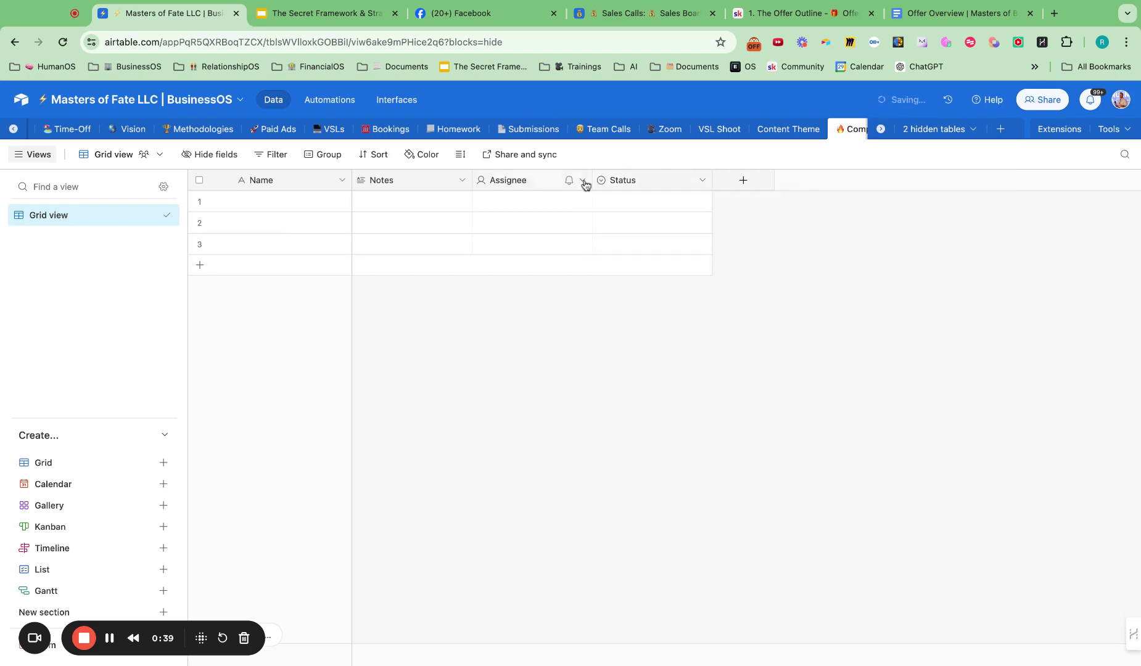
left_click(583, 182)
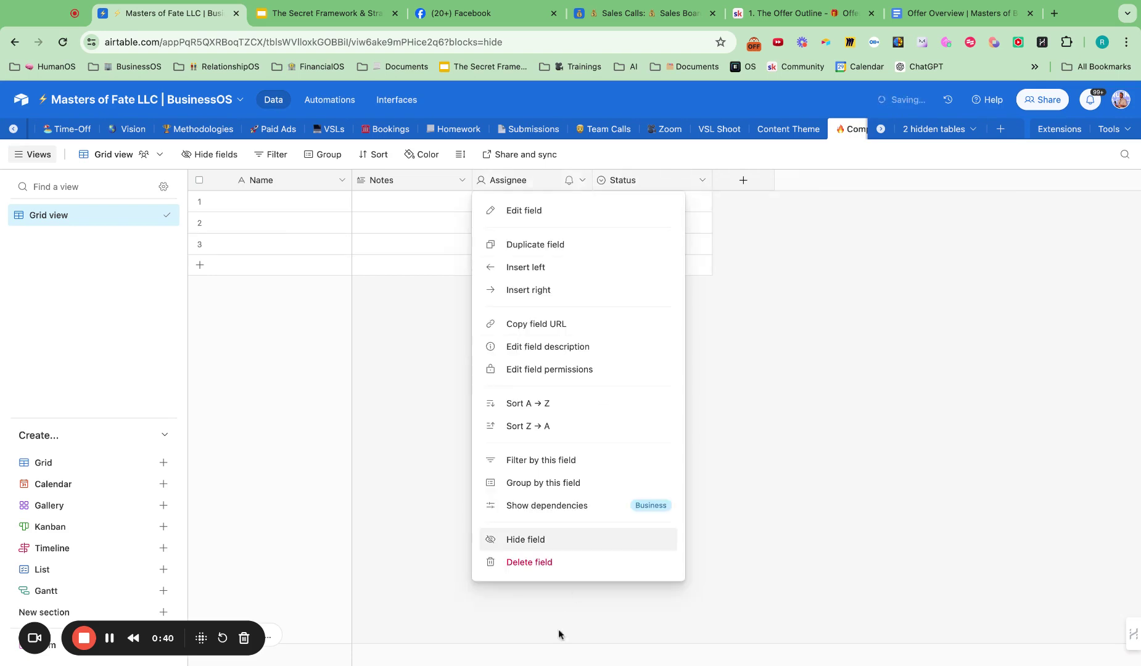
left_click(461, 180)
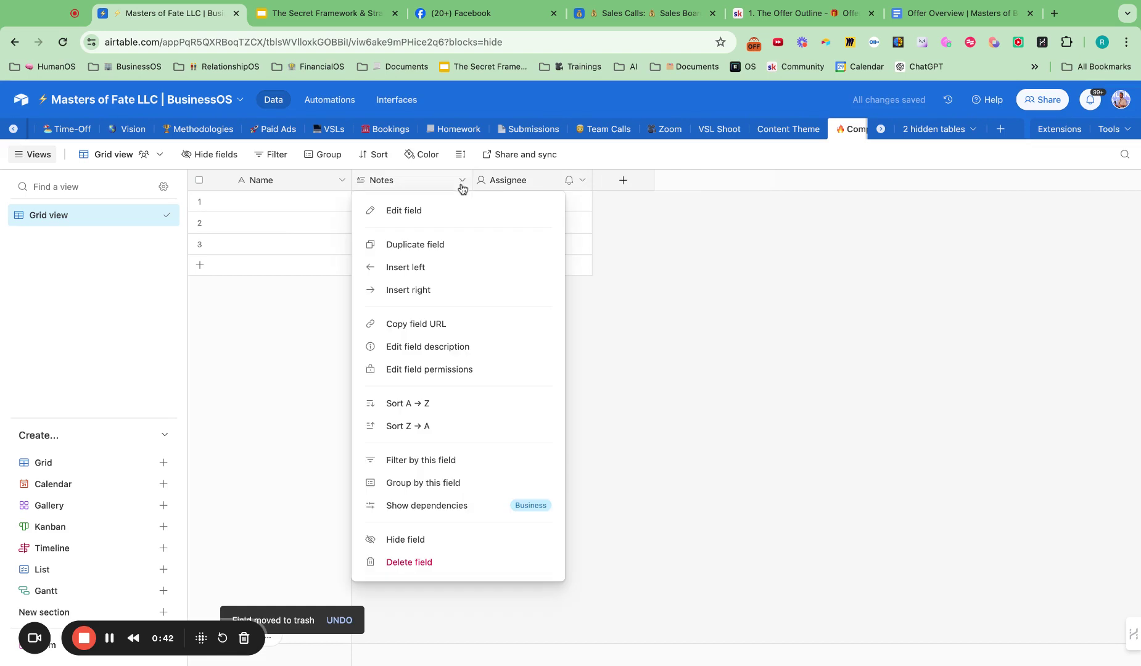
left_click(448, 560)
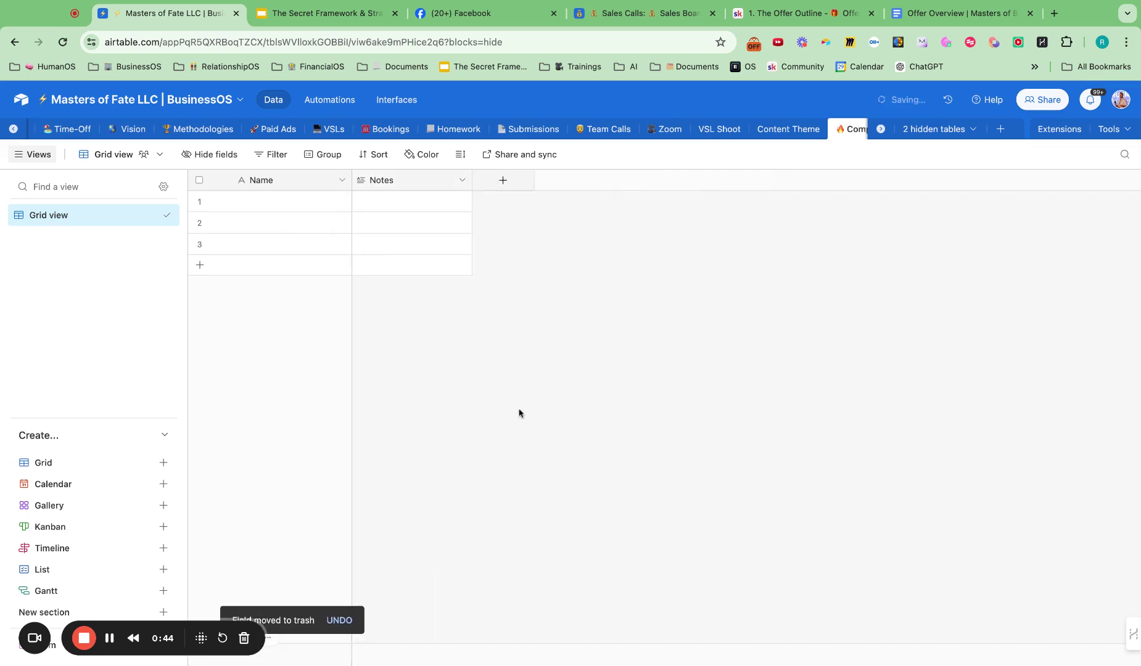
Step: Rename the primary Name field to 'Name of Asset'
left_click(342, 181)
left_click(304, 219)
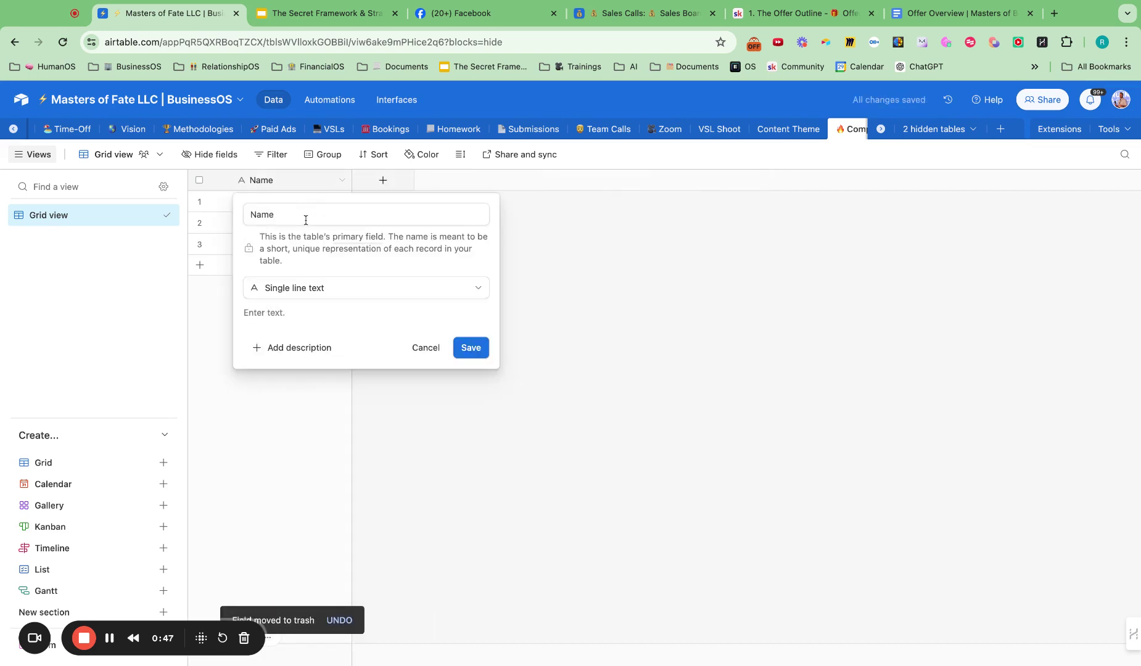
left_click(306, 220)
type("of Asset")
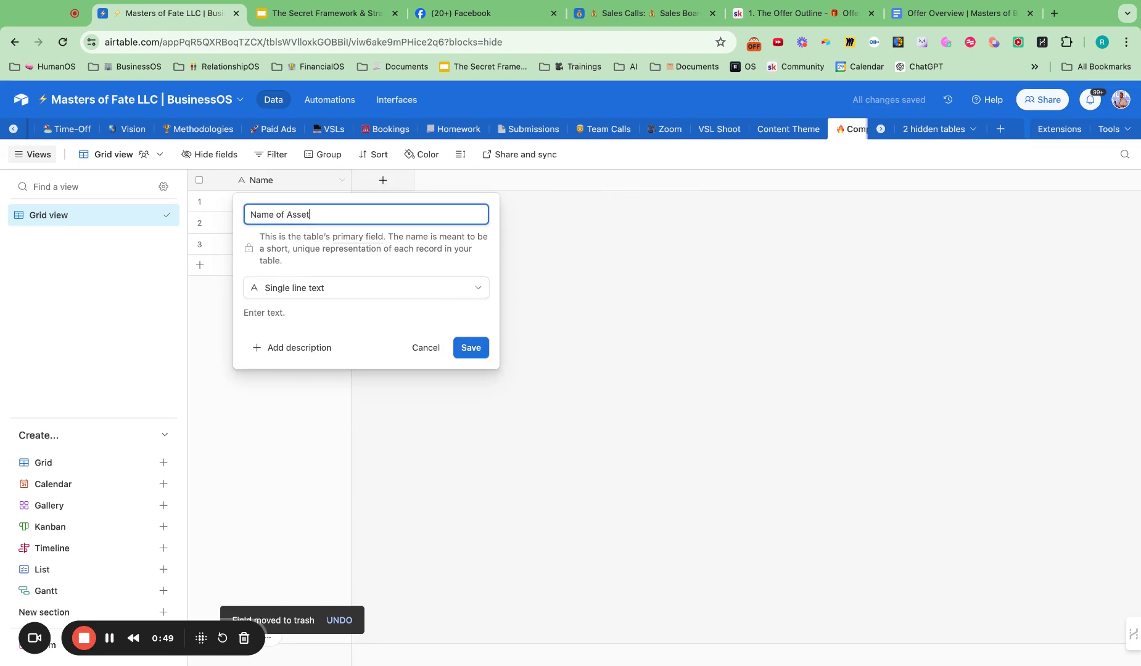
left_click(472, 347)
Step: Add a new single-select field named Asset Type
left_click(382, 179)
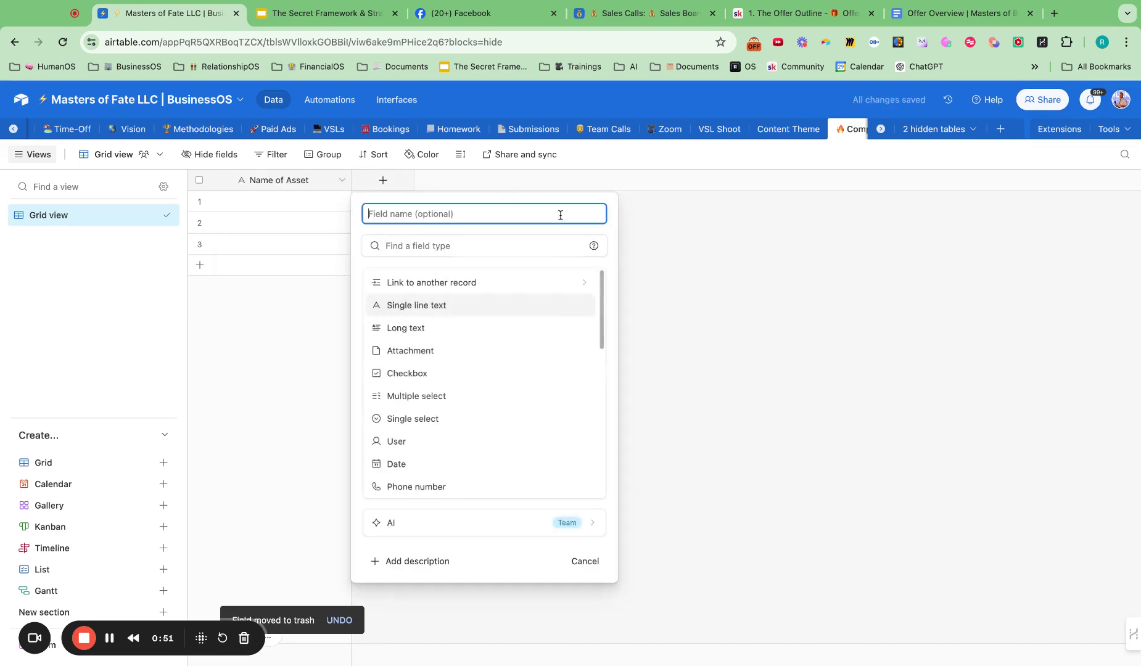
type("Asset Type")
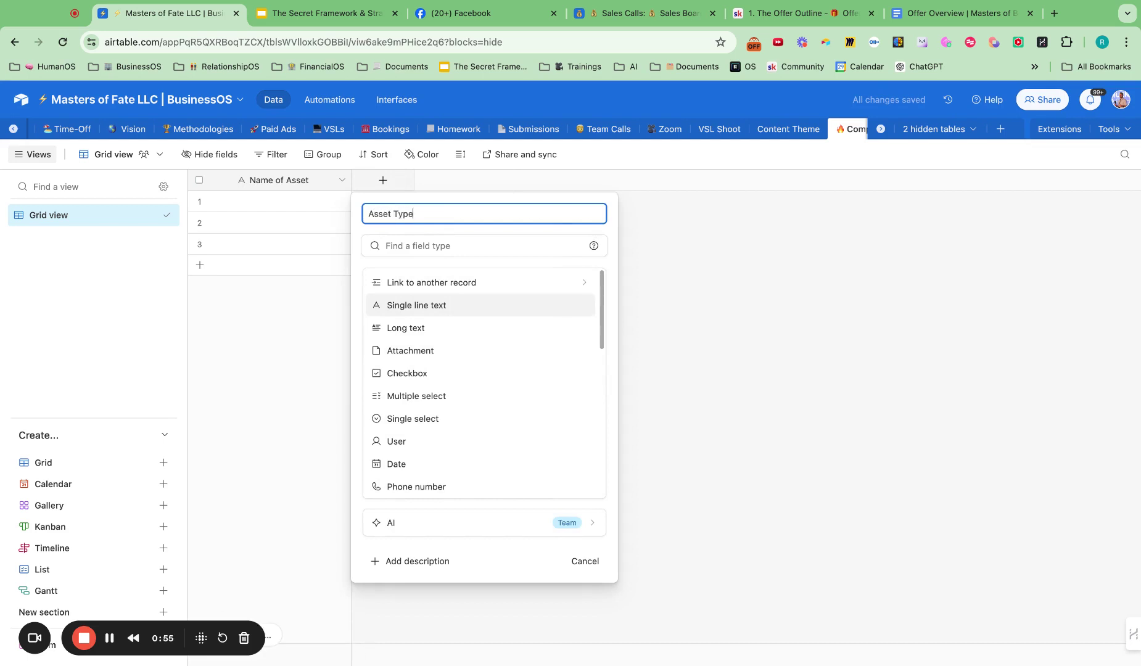
left_click(425, 419)
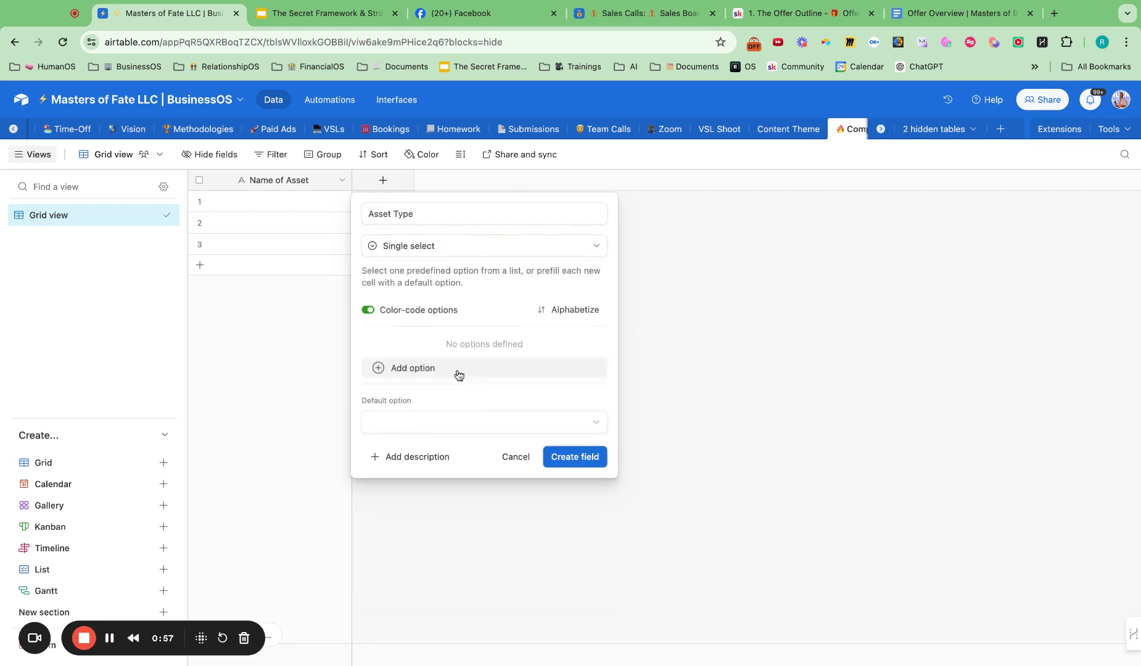
Step: Give Asset Type the options VSLs, Webinar, Post and Funnel, and create the field
left_click(433, 369)
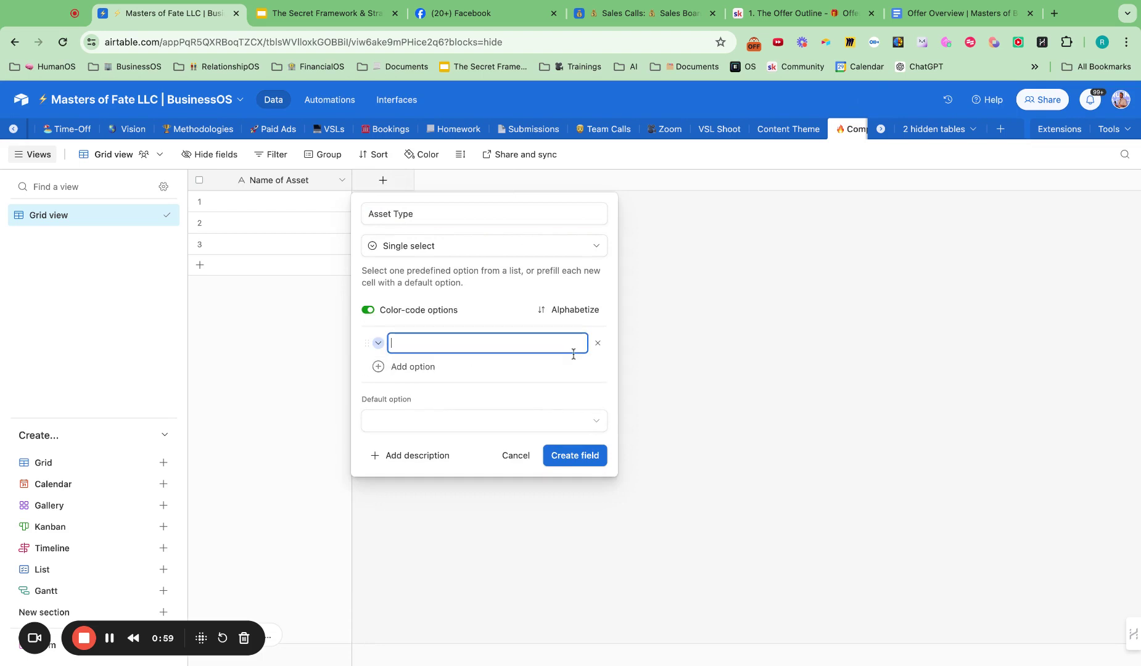
type("VSLs")
key("Return")
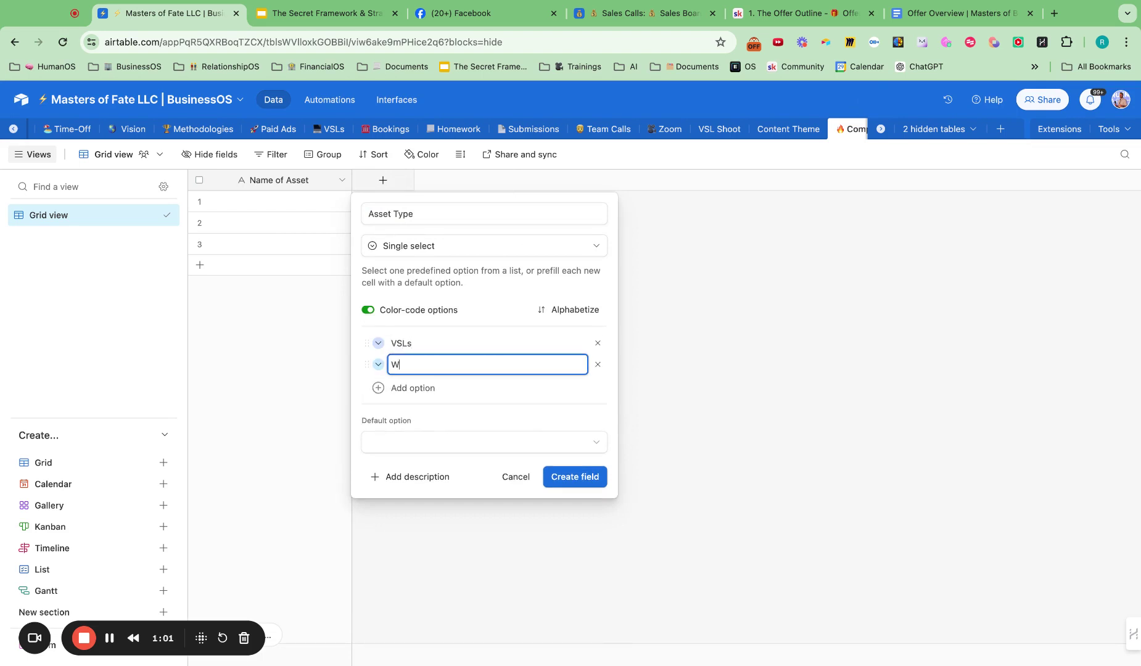
type("Webinar")
key("Return")
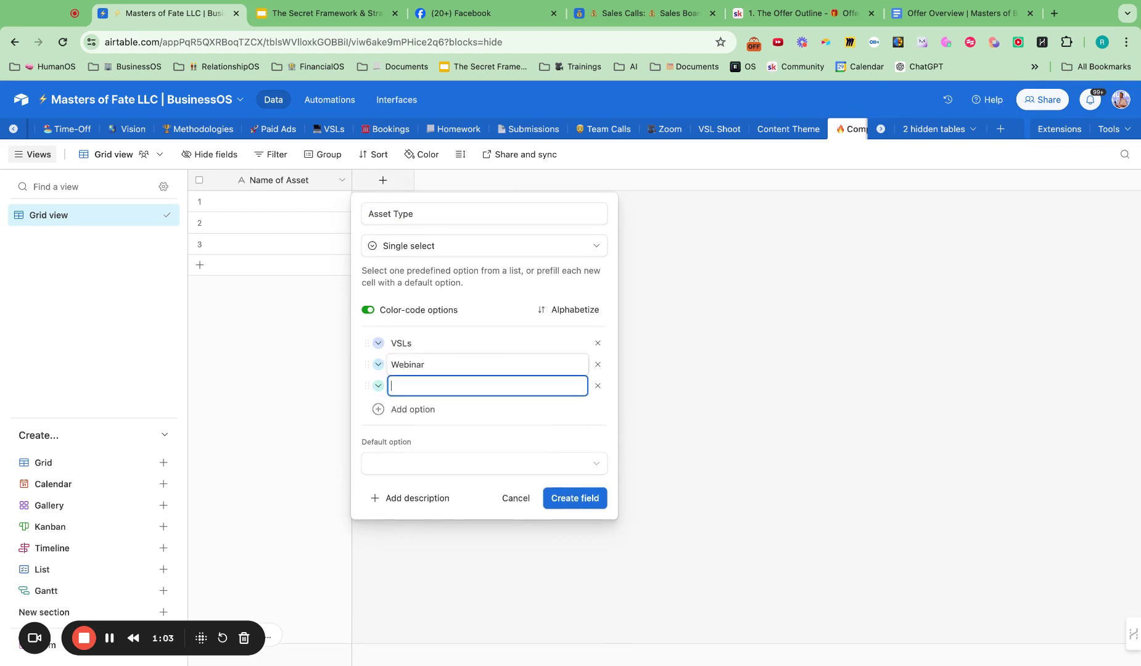
key("Return")
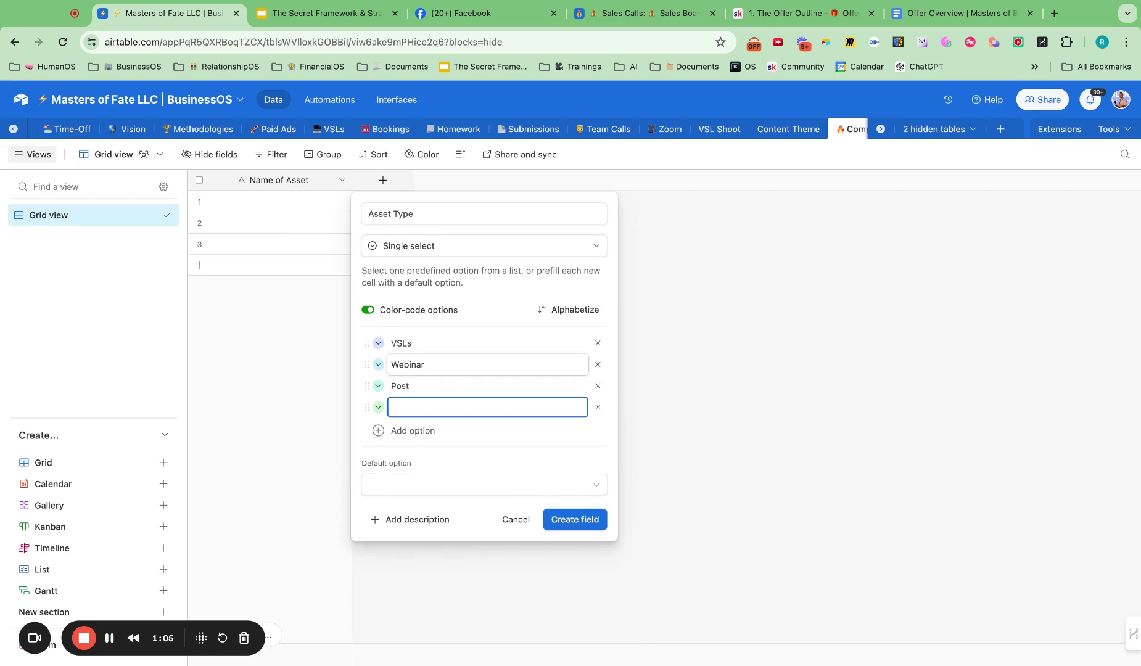
type("Funnel")
left_click(576, 527)
Step: Add a long-text field named Notes
left_click(503, 180)
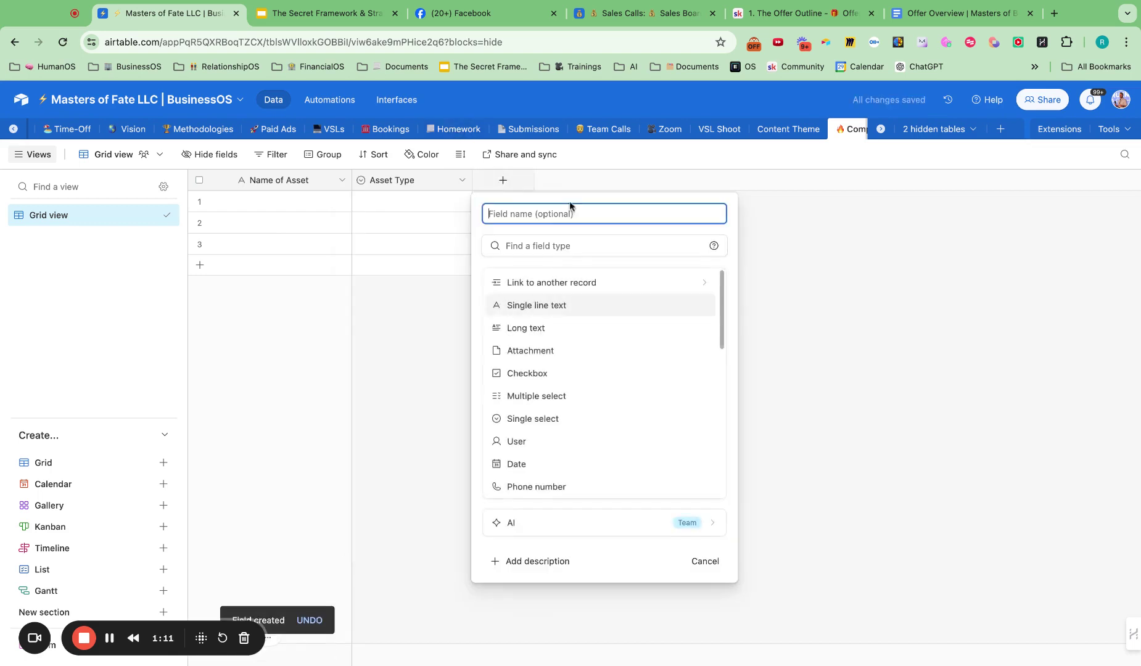
type("Notes")
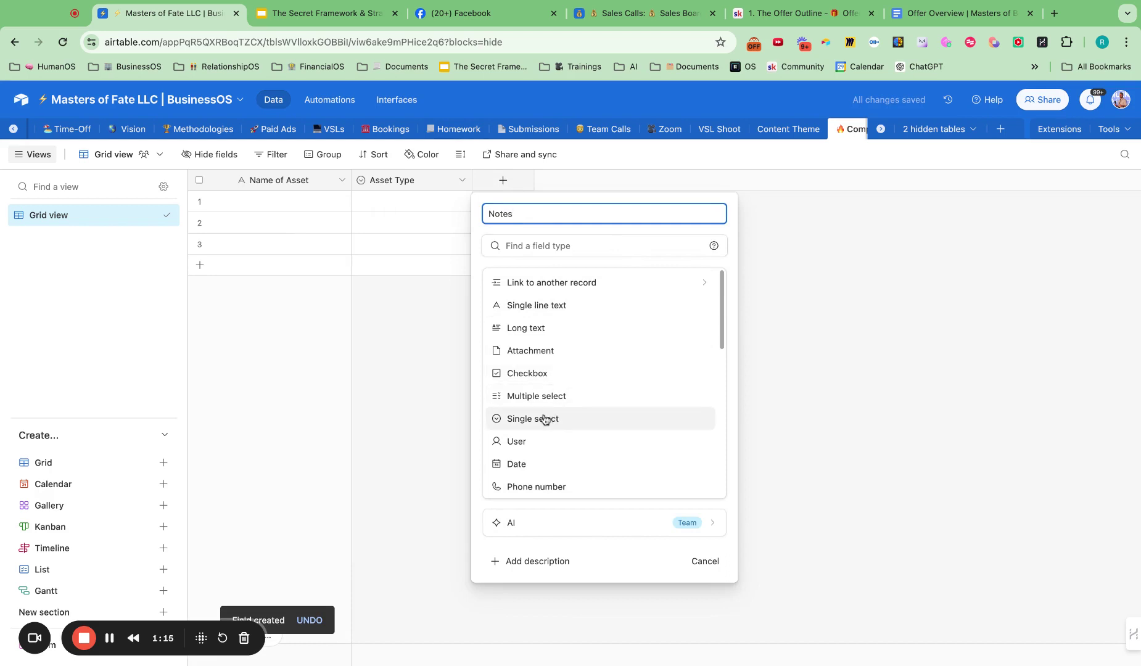
left_click(535, 328)
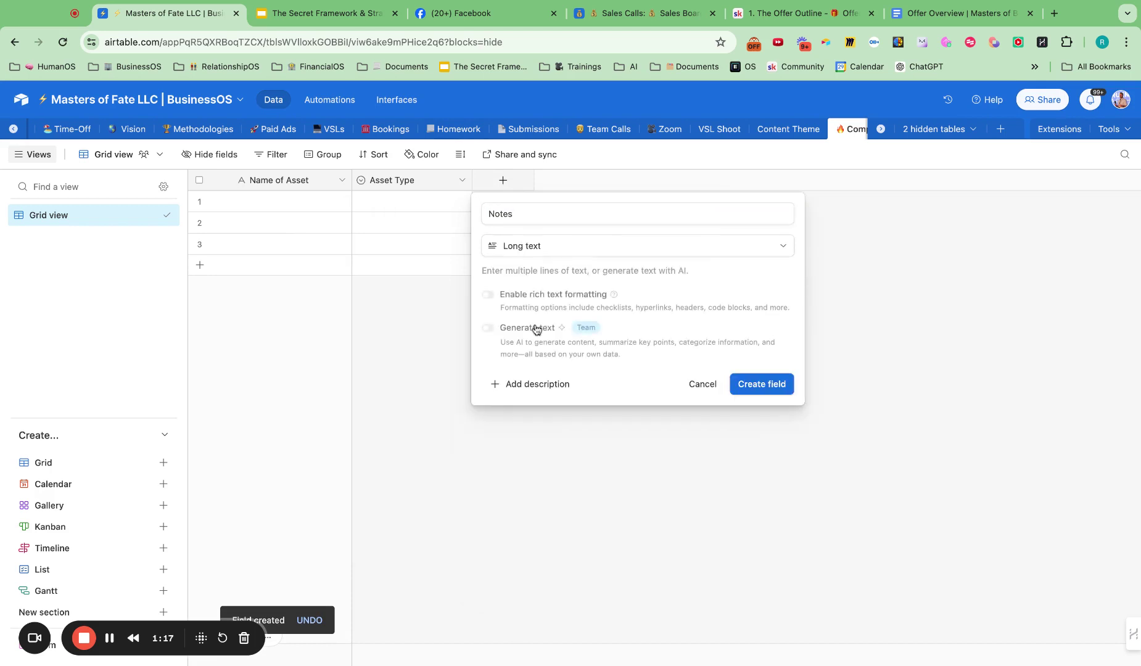
left_click(763, 385)
Step: Add a URL-type field named Link
left_click(623, 181)
type("Link")
left_click(657, 250)
type("url")
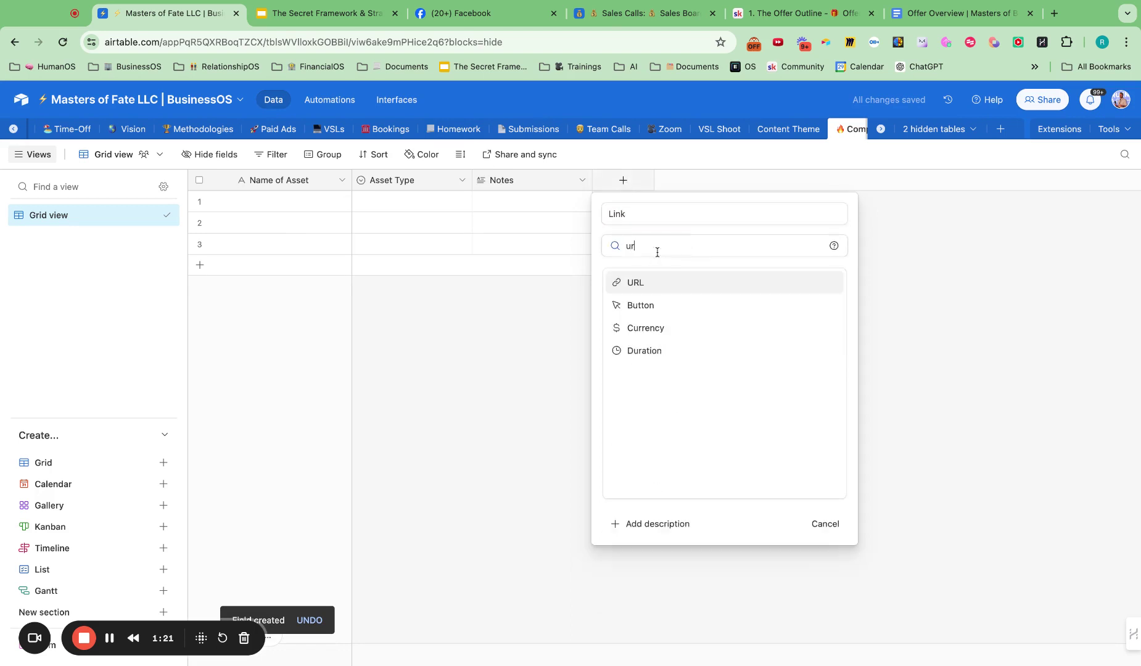
left_click(660, 282)
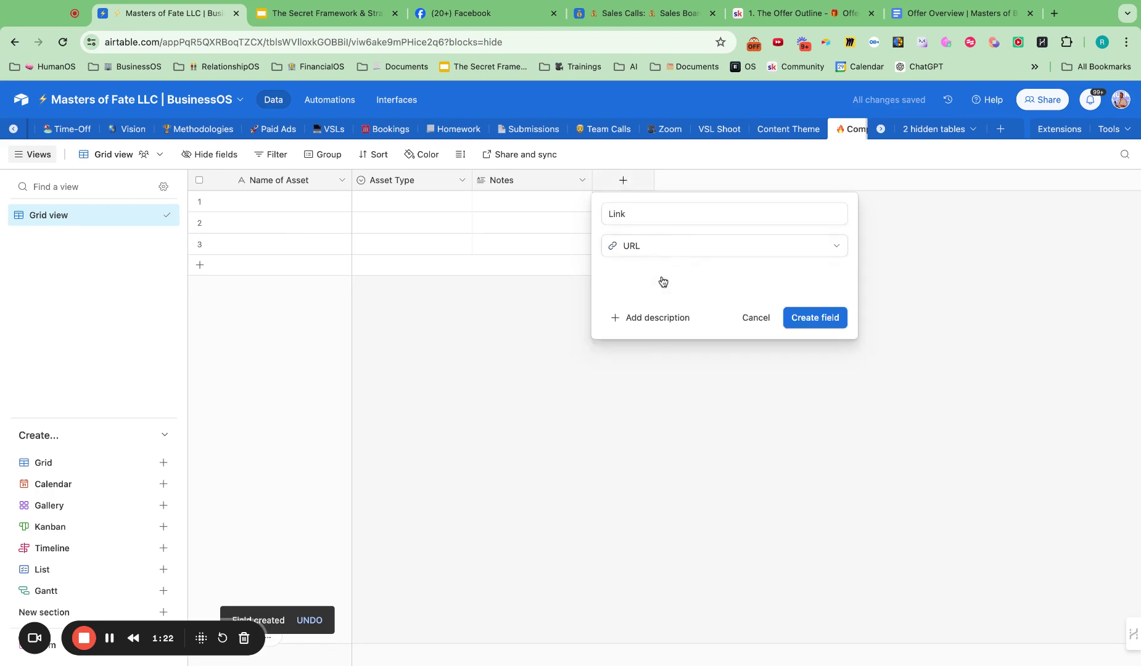
left_click(827, 319)
left_click(744, 182)
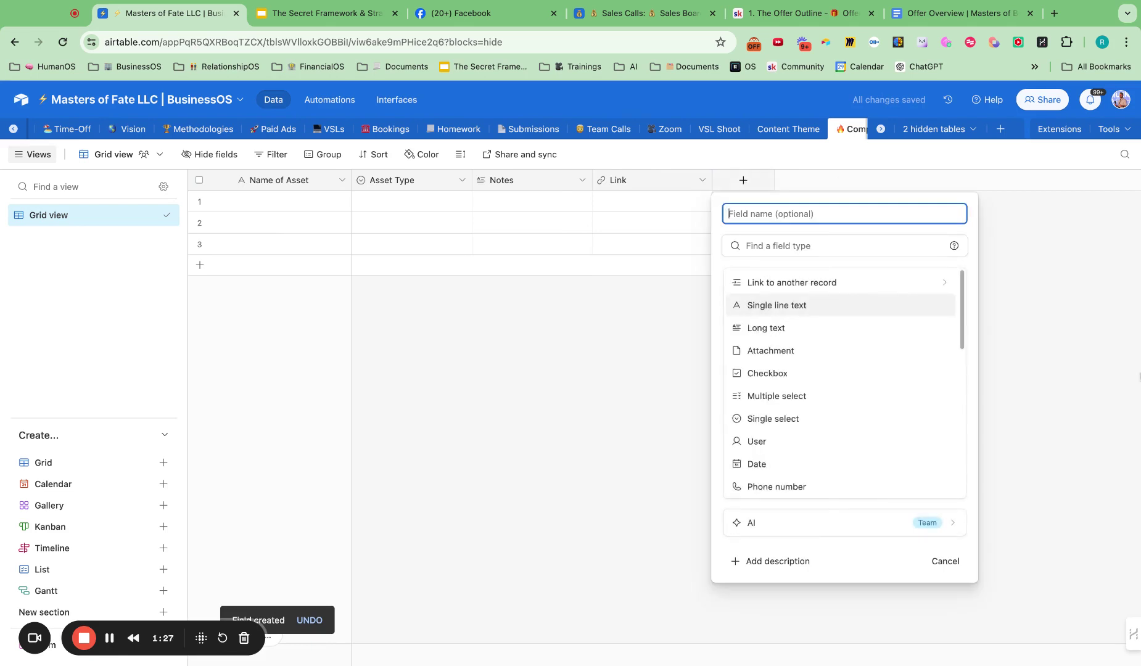
Step: Create a single-select Who field with three competitor names as its options
type("Who")
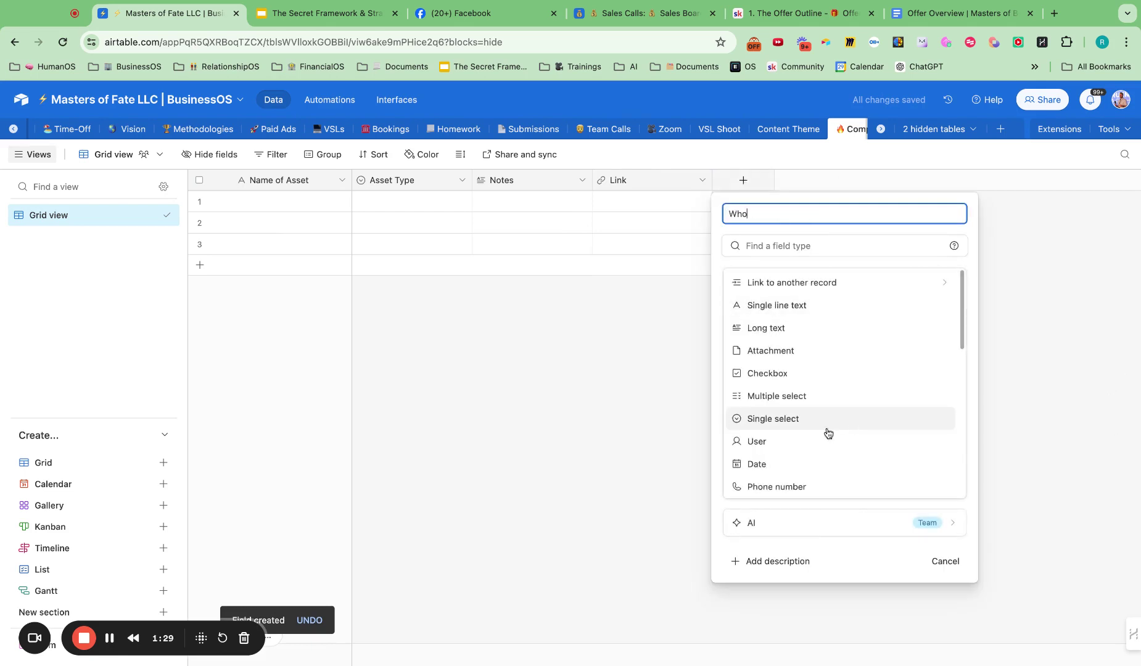
left_click(782, 419)
left_click(768, 368)
type("Taki Moore")
key("Return")
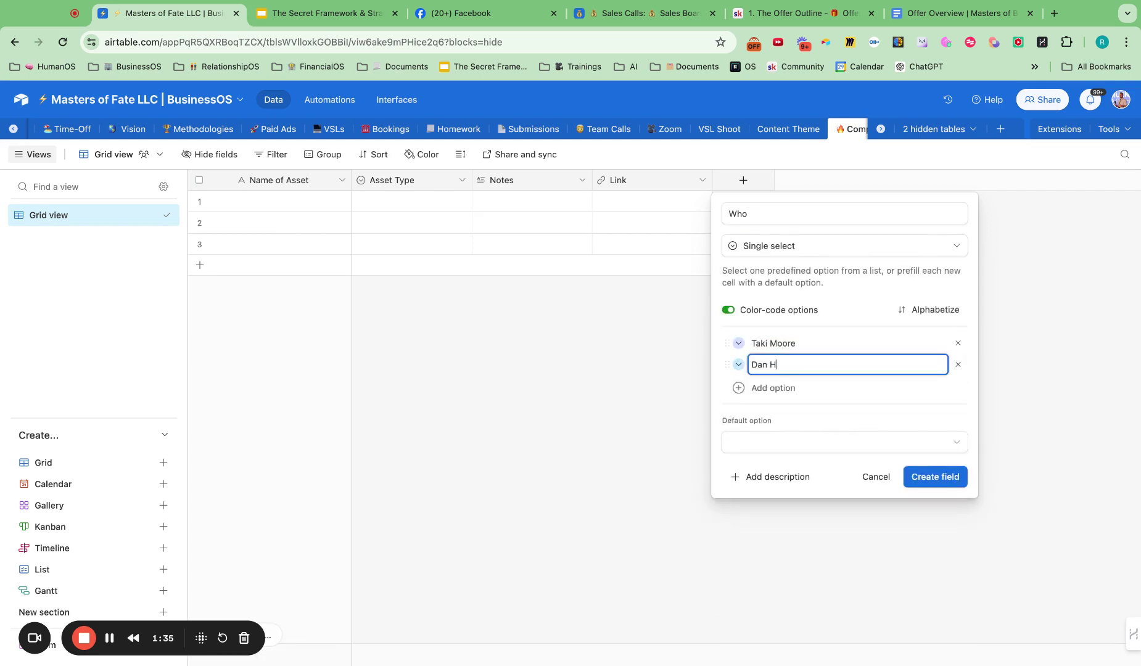
key("Return")
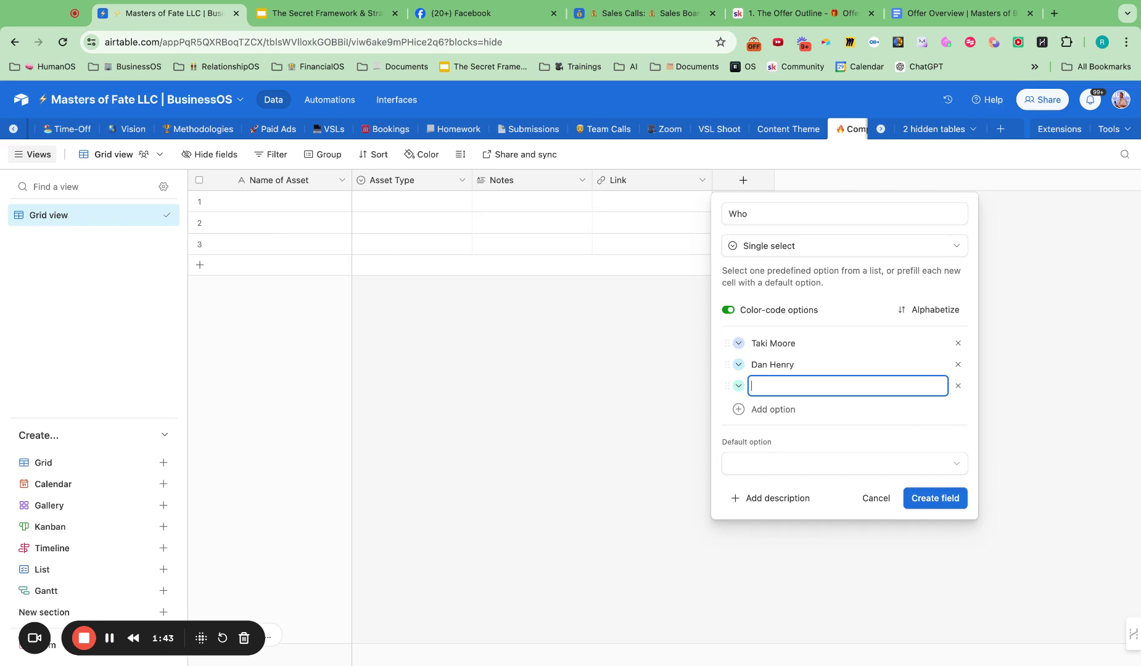
type("Alex Charfin")
key("BackSpace")
key("BackSpace")
type("e")
key("BackSpace")
key("BackSpace")
key("BackSpace")
left_click(944, 498)
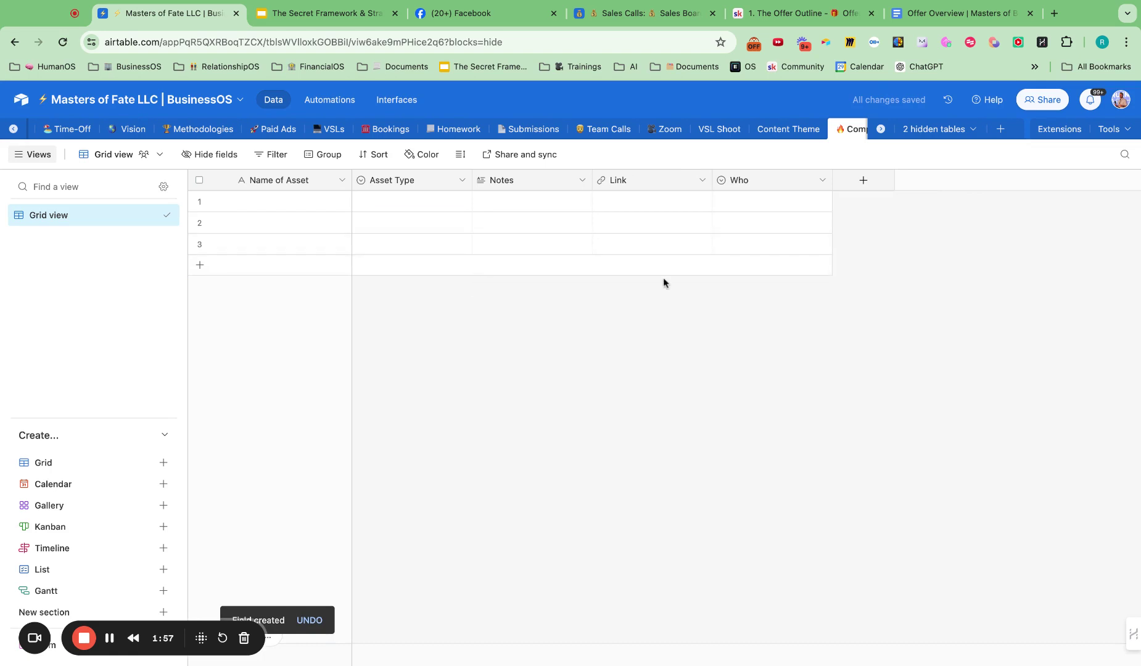
Step: Open the Extensions panel and look through the Data Fetcher, Web clipper and Dedupe widgets
left_click(1060, 131)
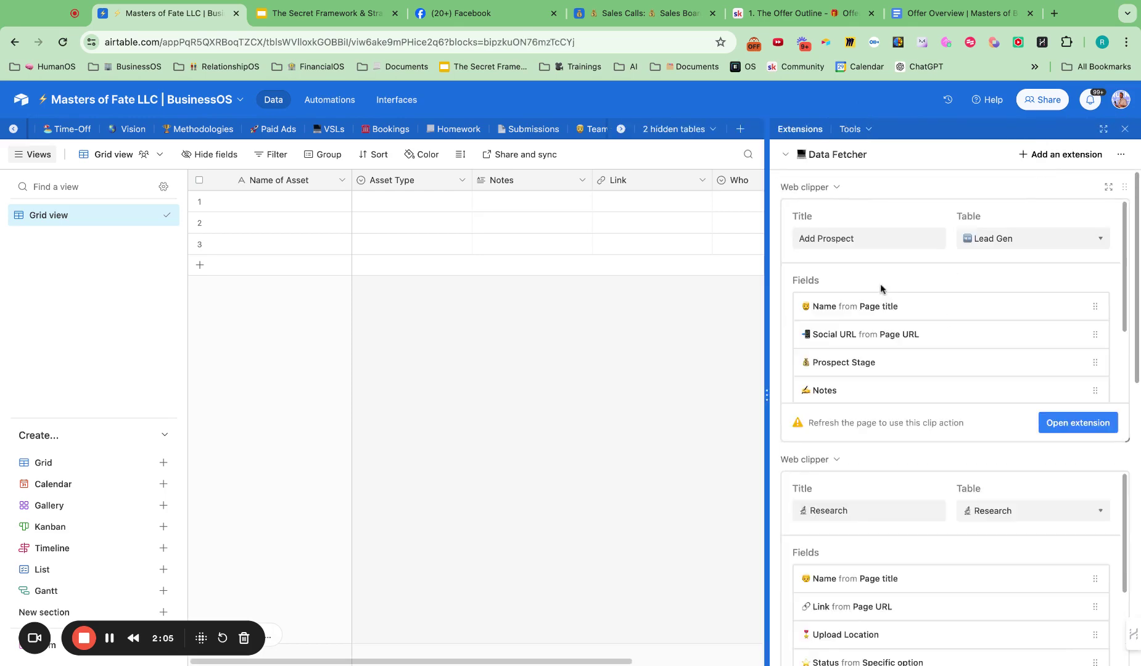
scroll(880, 284, "down", 3)
scroll(889, 457, "down", 5)
scroll(889, 457, "up", 5)
scroll(888, 451, "down", 5)
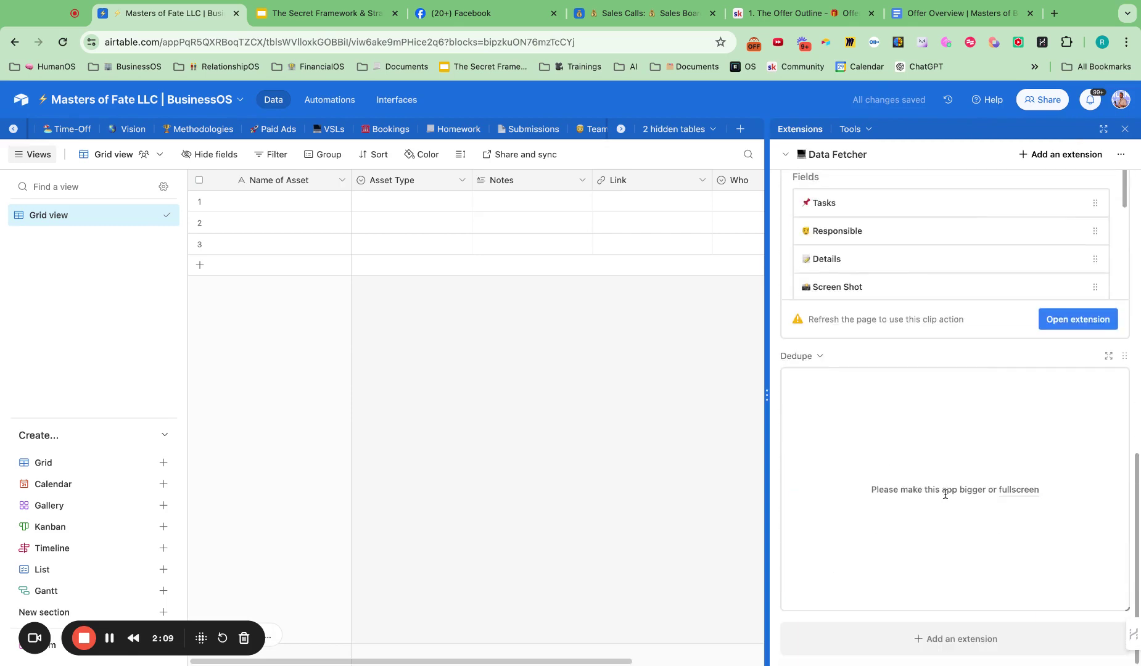
scroll(904, 381, "up", 5)
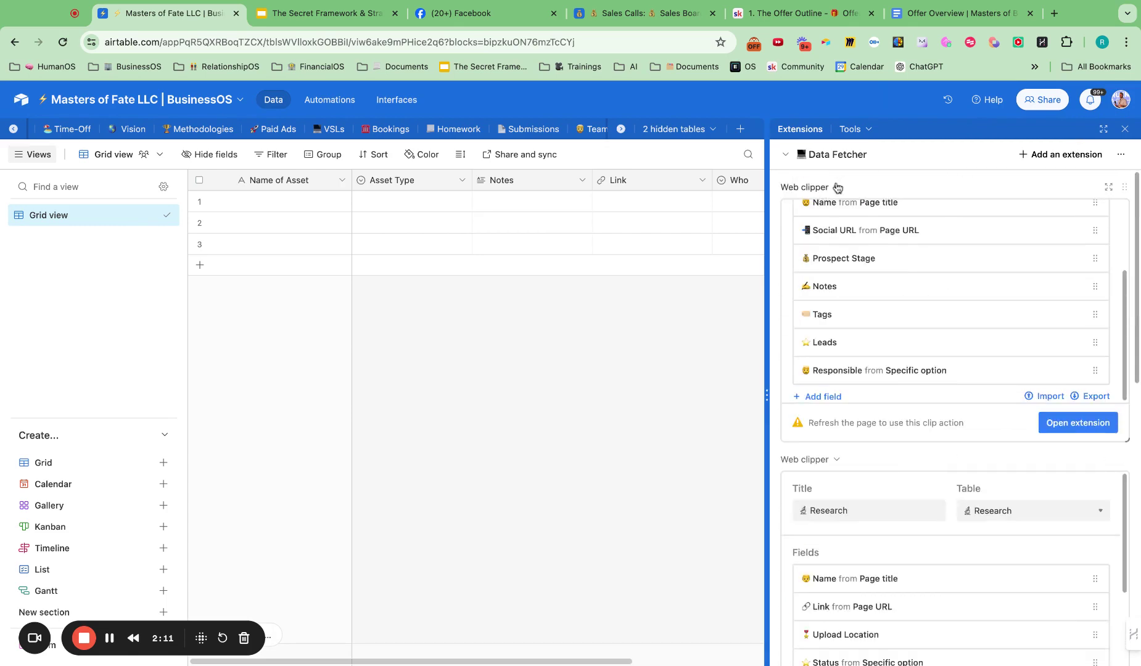
Step: Search the Marketplace for 'web' and install the Web clipper extension into the base
left_click(1057, 161)
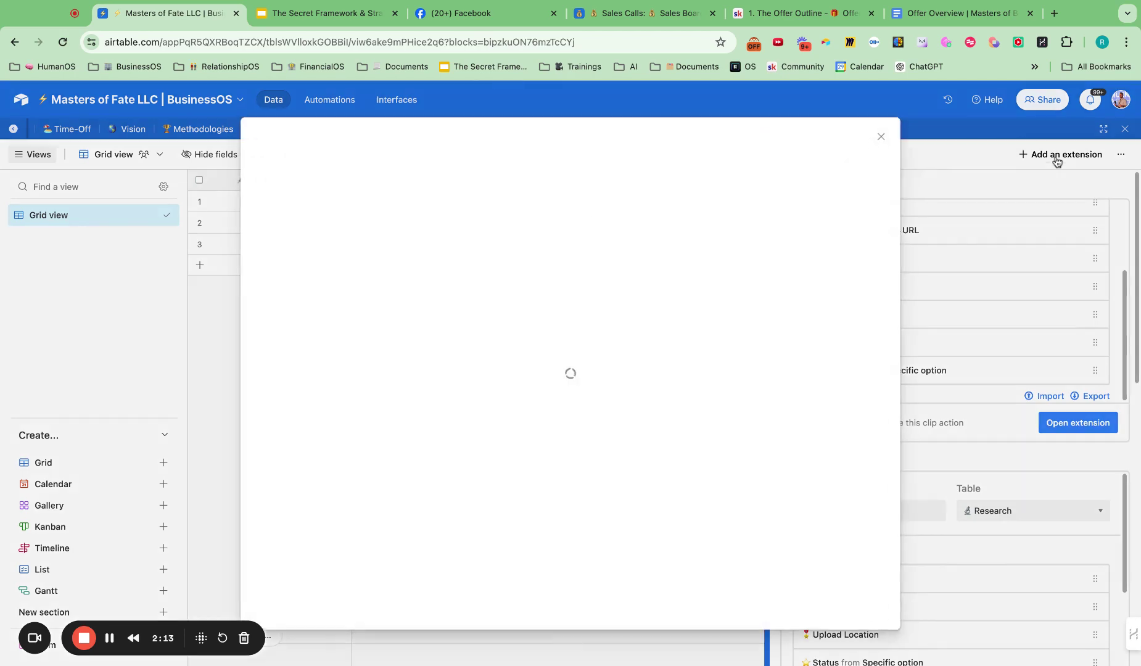
type("web")
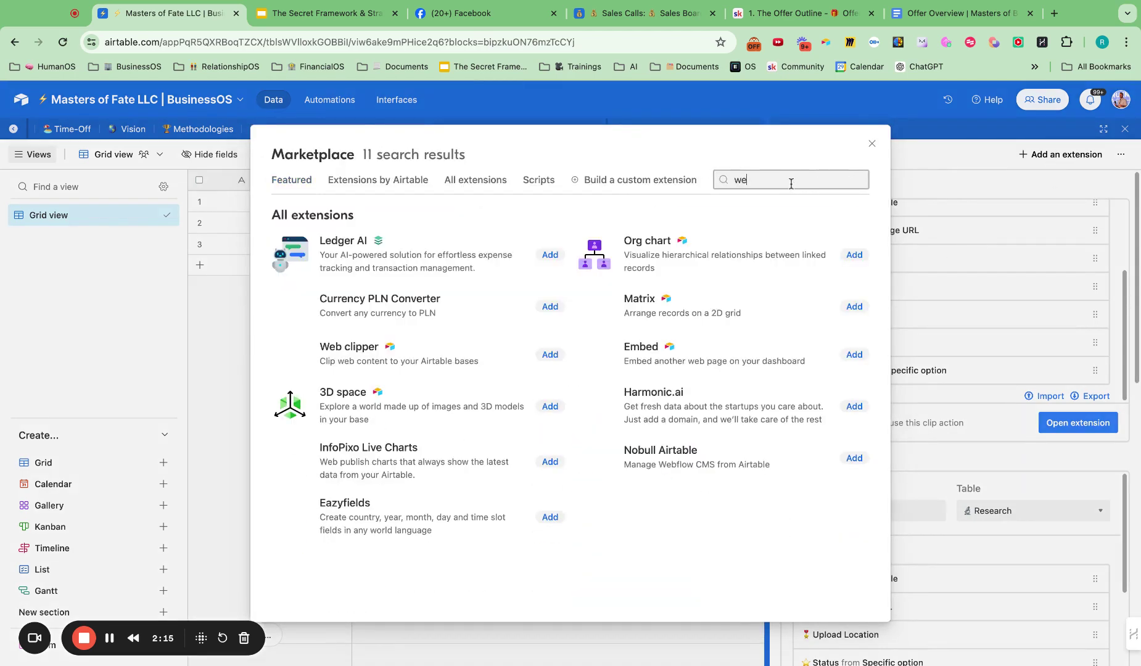
left_click(853, 257)
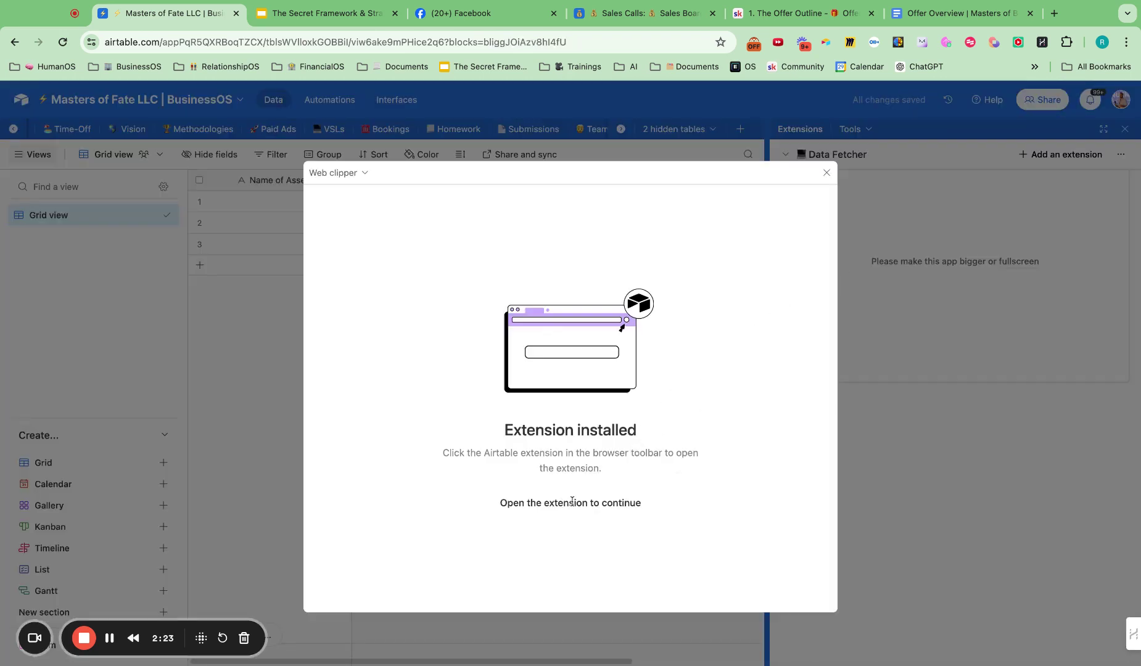
left_click(826, 172)
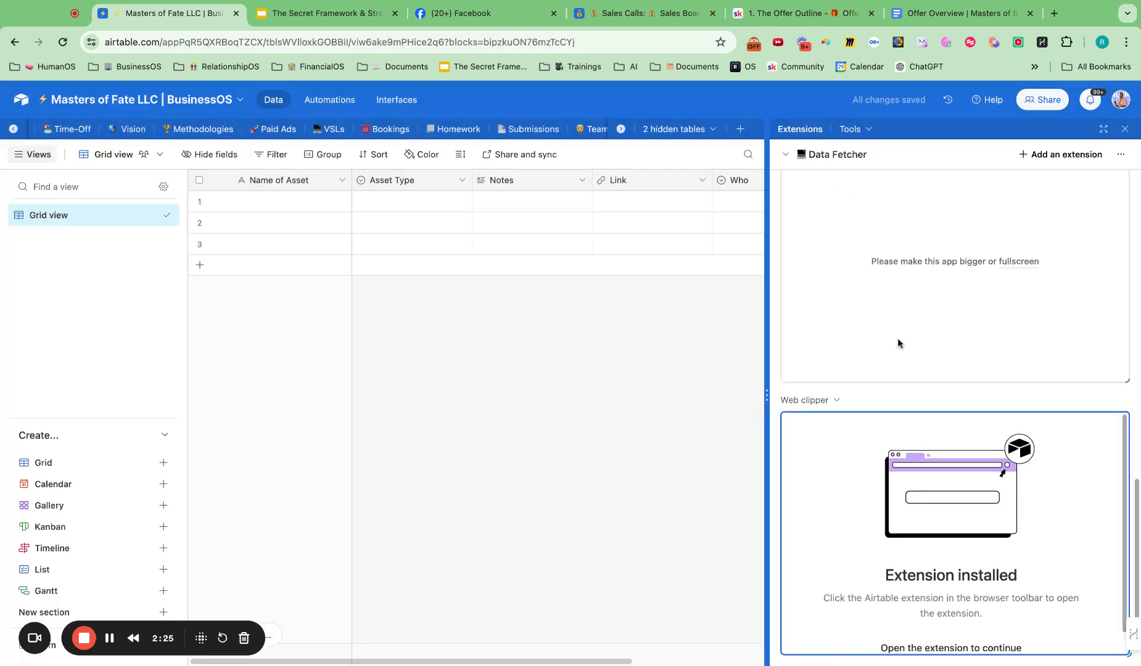
scroll(935, 553, "down", 1)
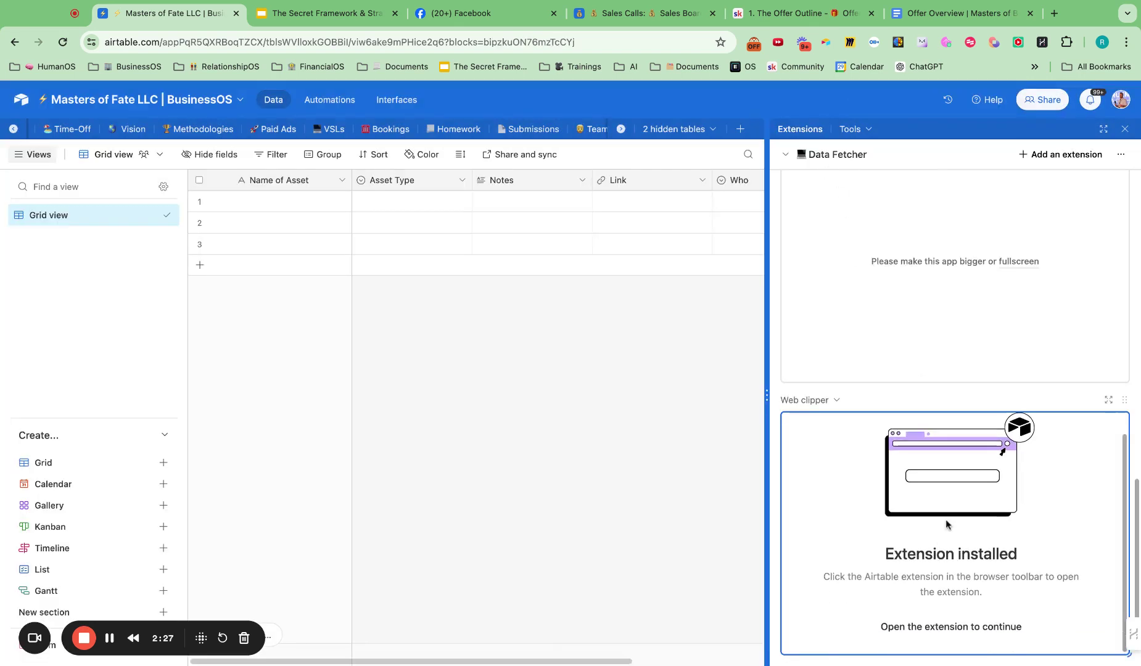
Step: Create an 'Add record to Competition' clip action in the Airtable browser clipper
left_click(1014, 626)
left_click(827, 42)
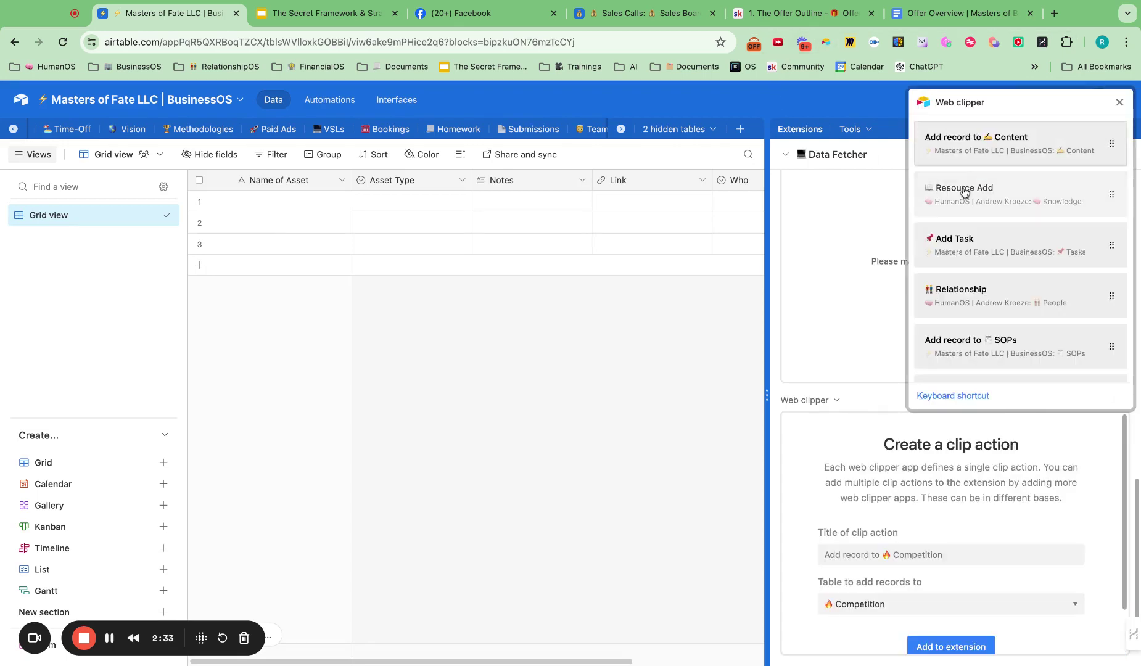
left_click(832, 463)
scroll(931, 555, "down", 2)
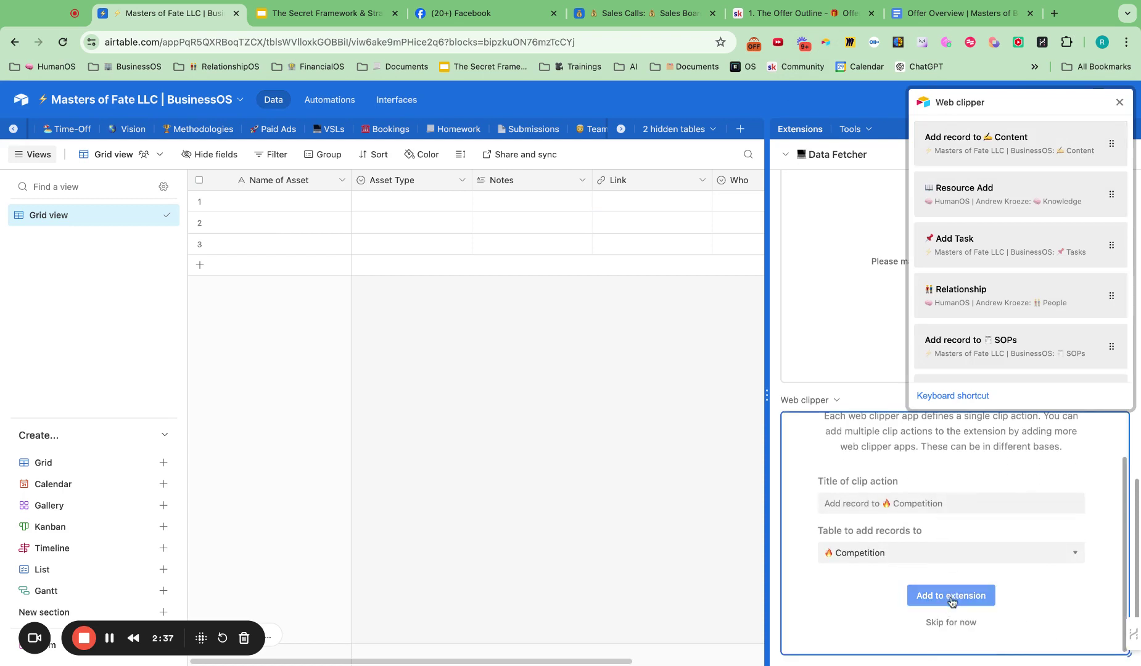
left_click(951, 595)
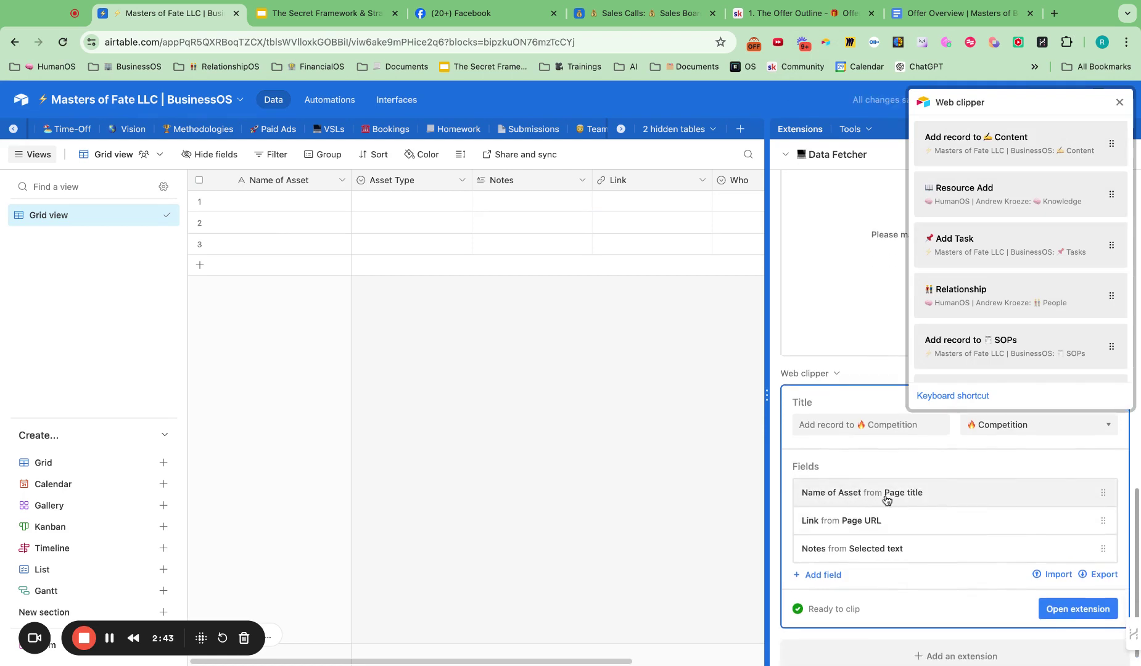
Step: Add Asset Type and Who to the fields the Competition clip action fills
scroll(877, 499, "down", 1)
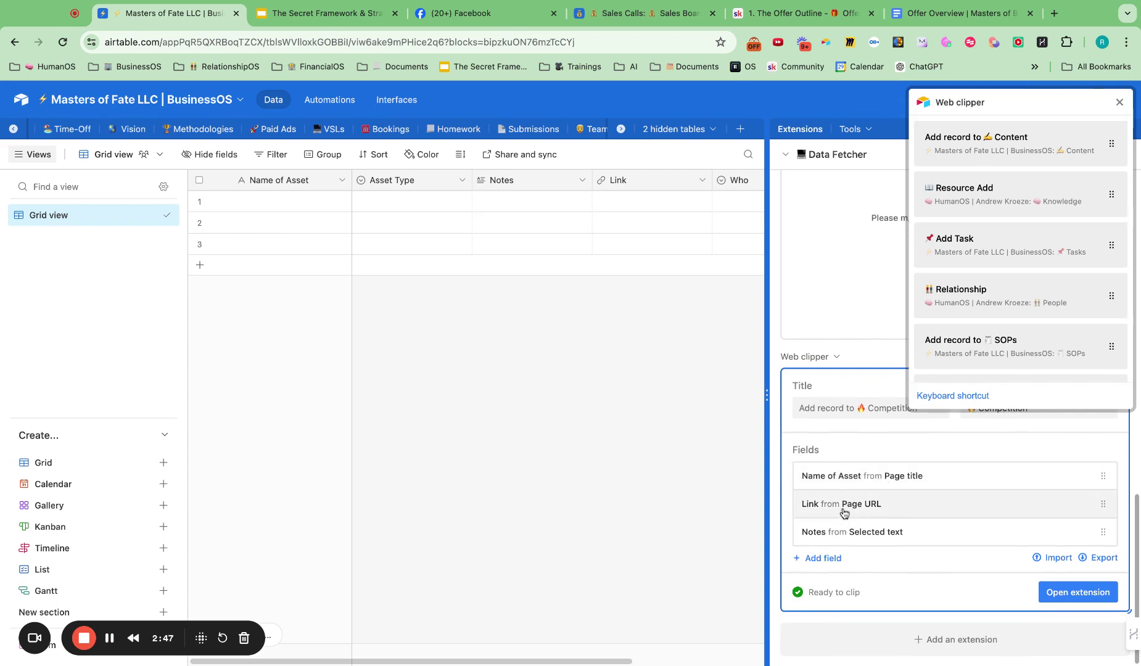
left_click(826, 558)
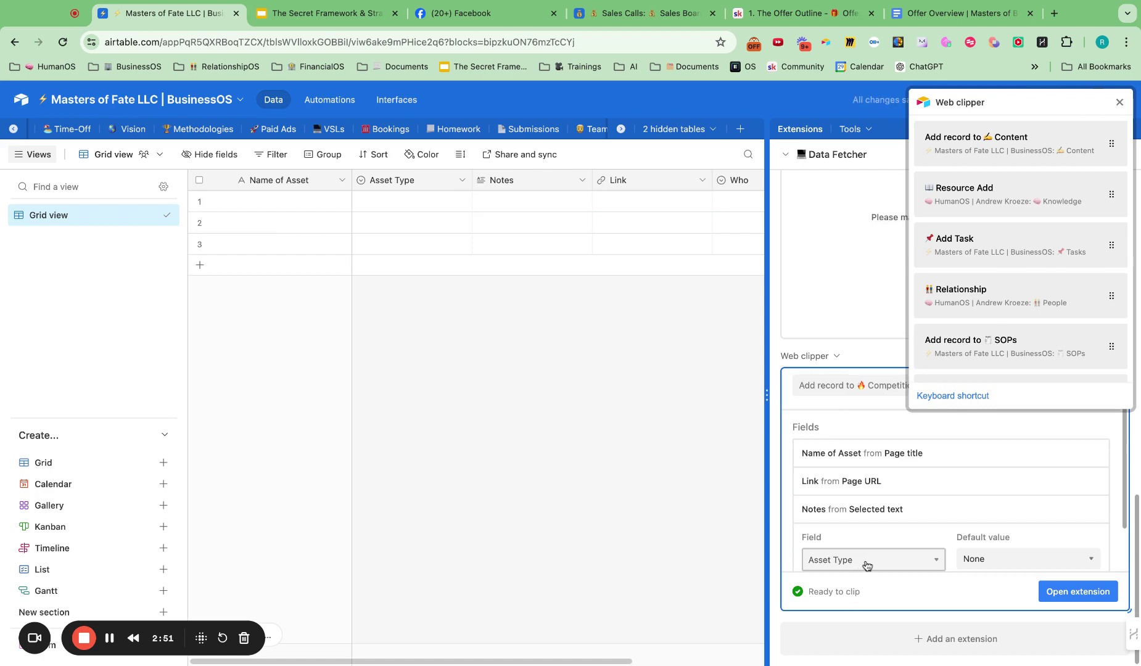
scroll(840, 539, "down", 2)
left_click(830, 565)
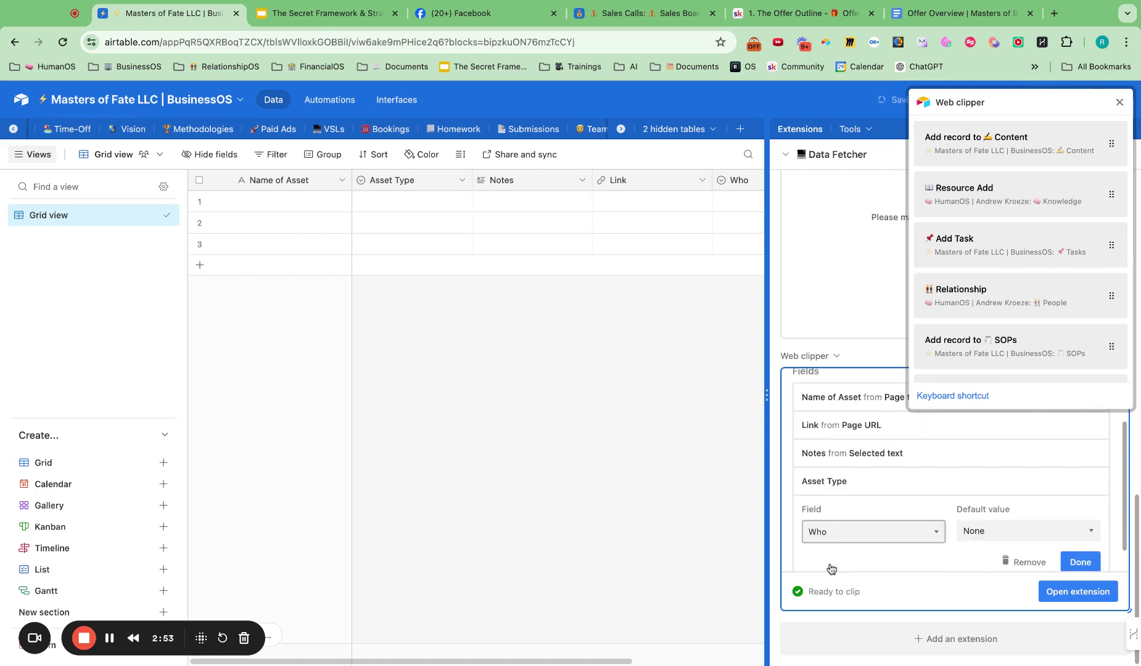
scroll(876, 535, "down", 1)
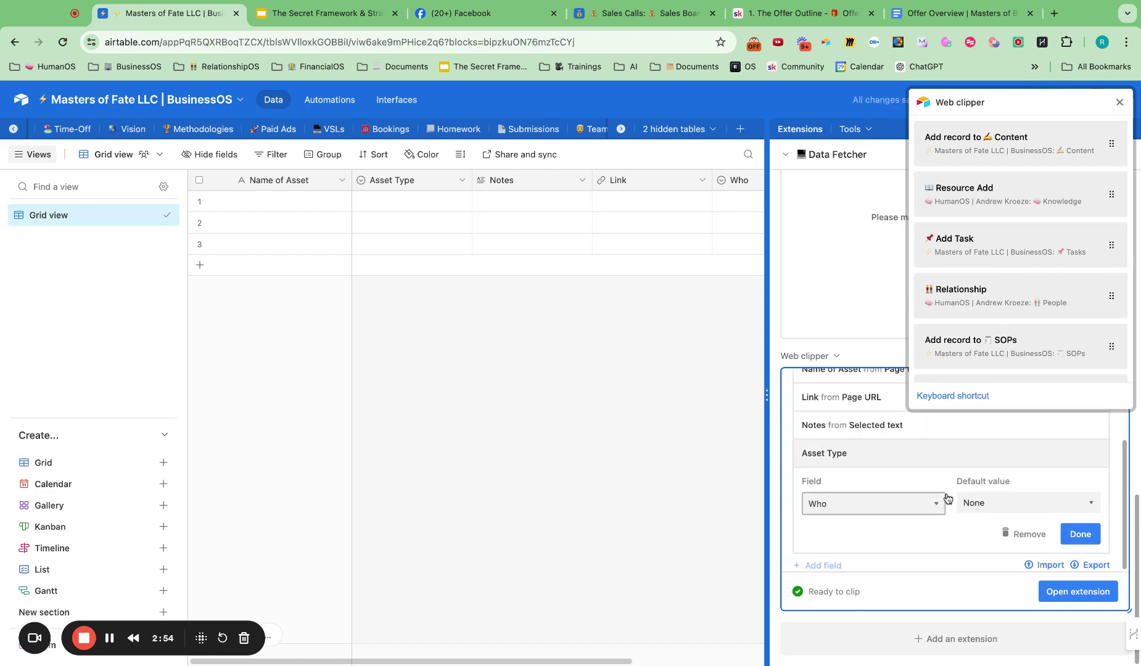
left_click(1081, 535)
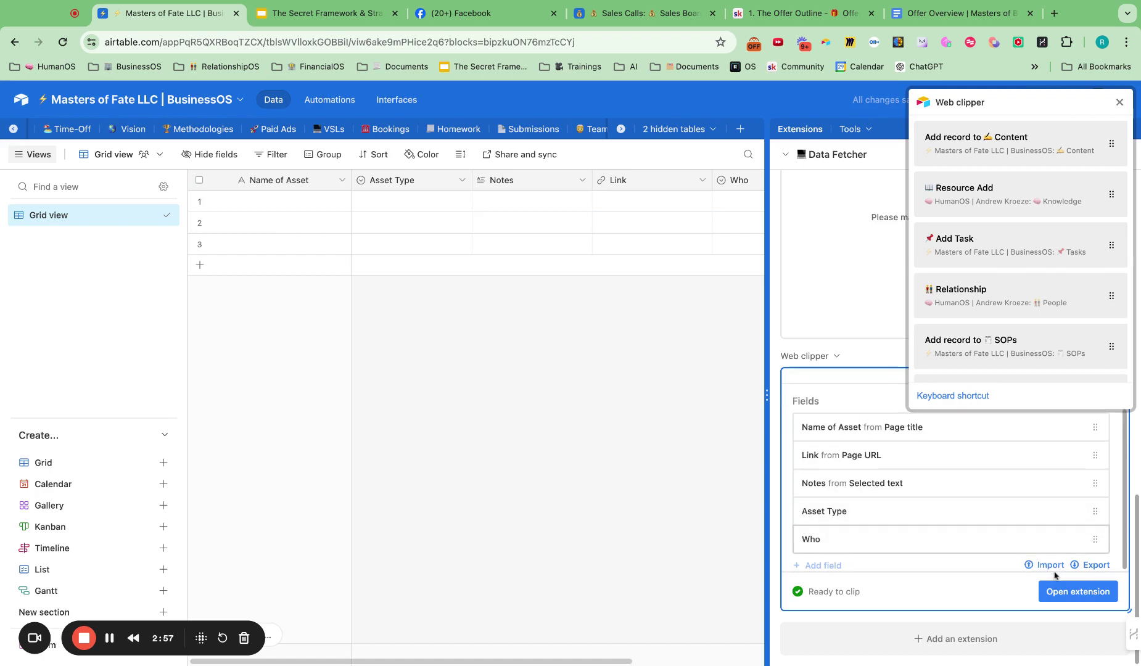
left_click(1120, 104)
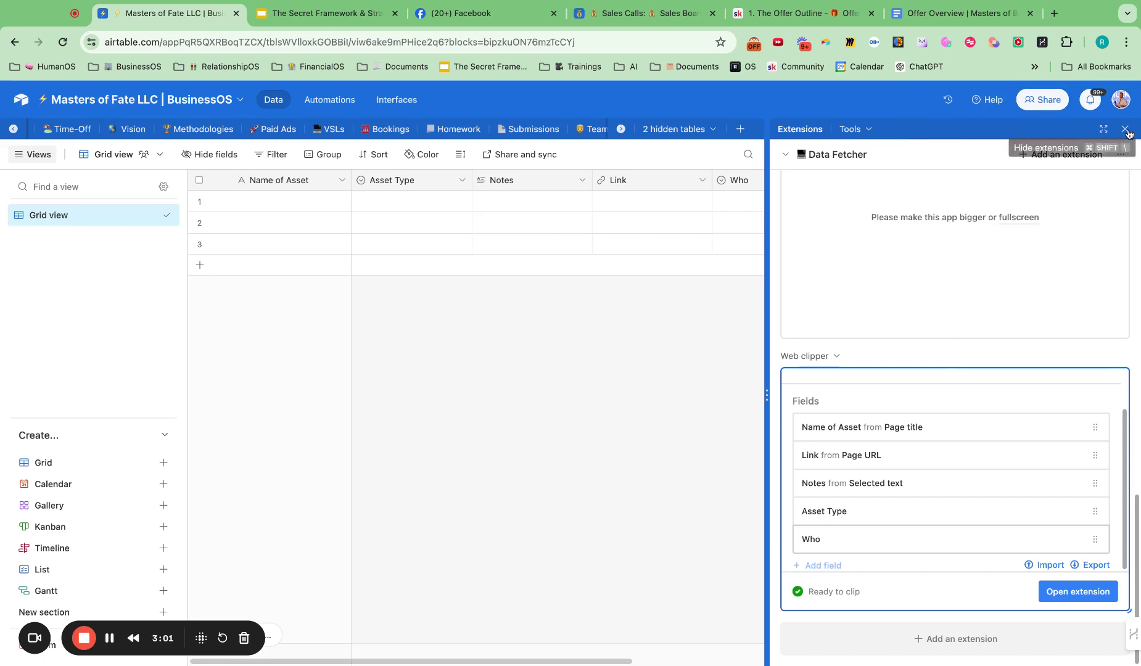
Step: Move the Competition clip action to the top of the clip list
left_click(824, 44)
scroll(943, 296, "down", 5)
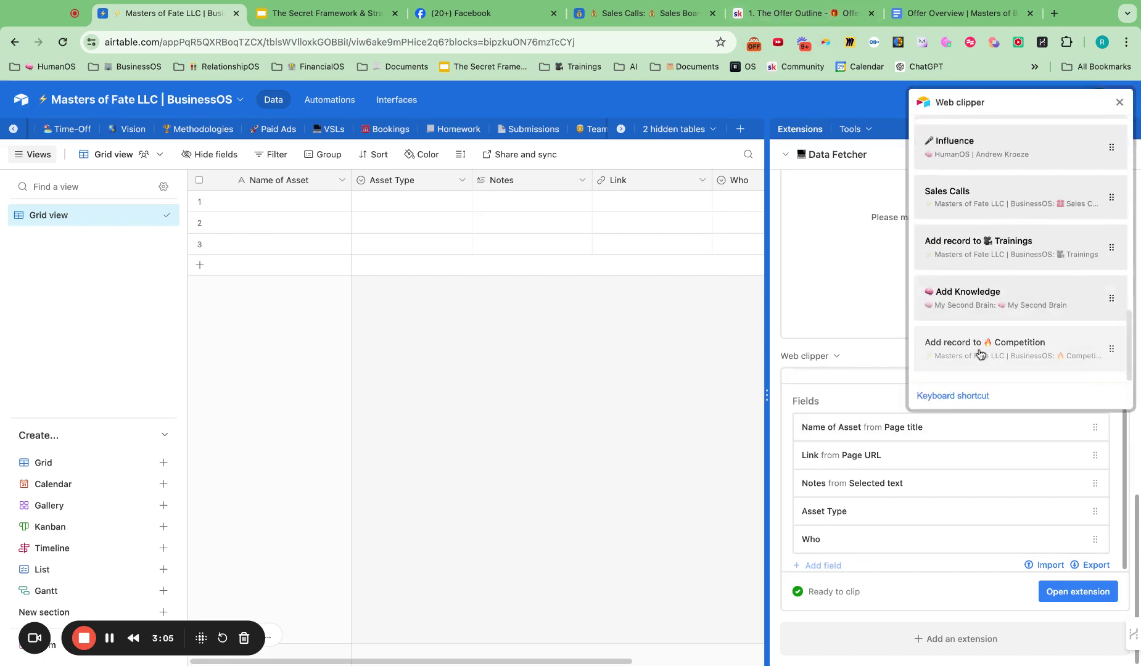
left_click_drag(981, 345, 987, 133)
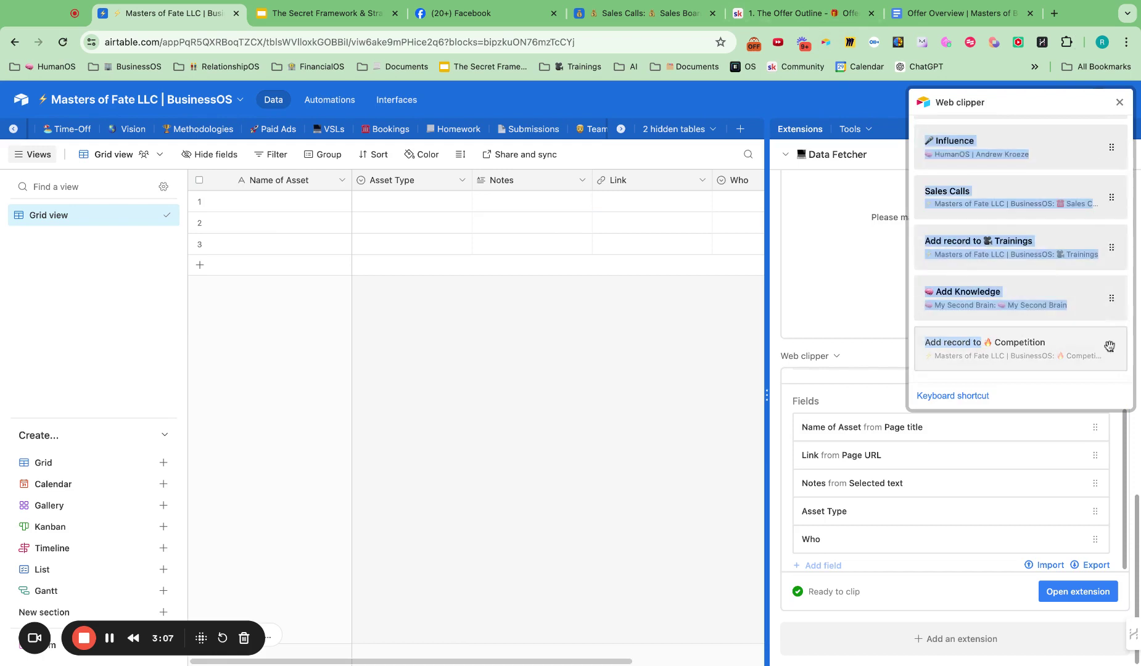
scroll(1110, 347, "down", 3)
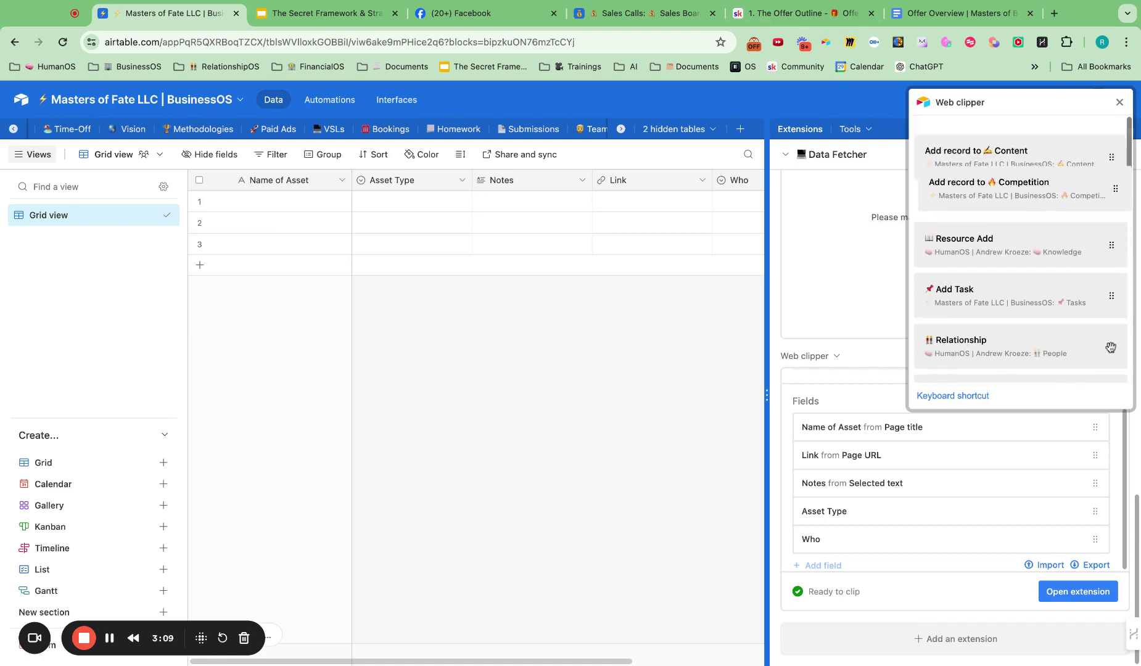
Step: Open google.com in a new browser tab
left_click(1055, 12)
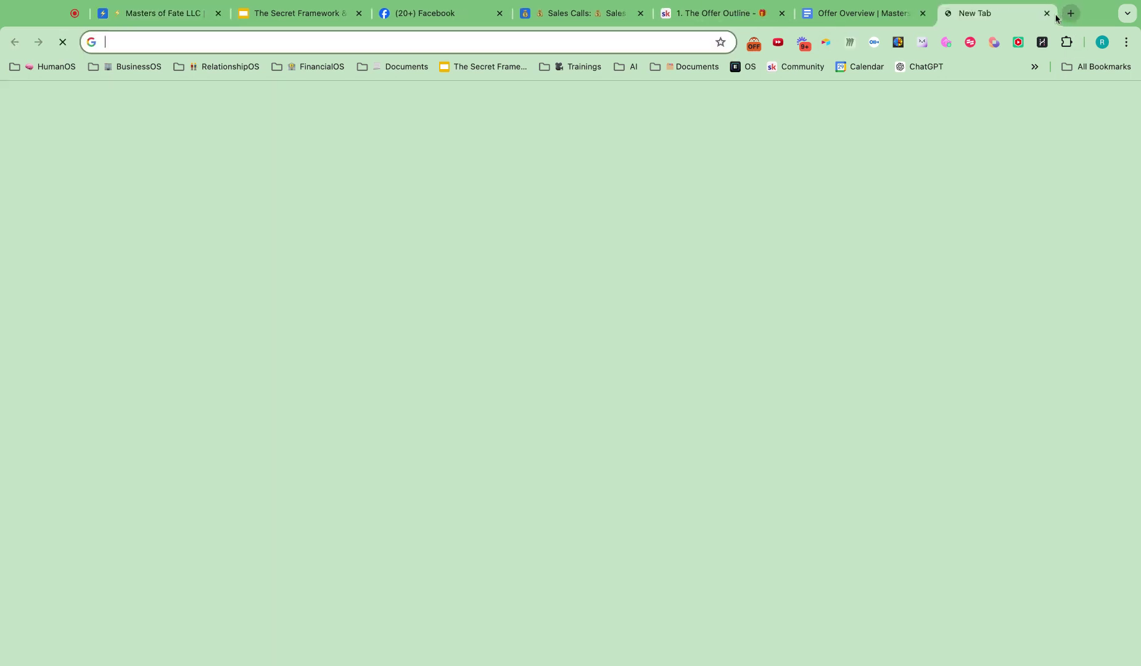
type("google")
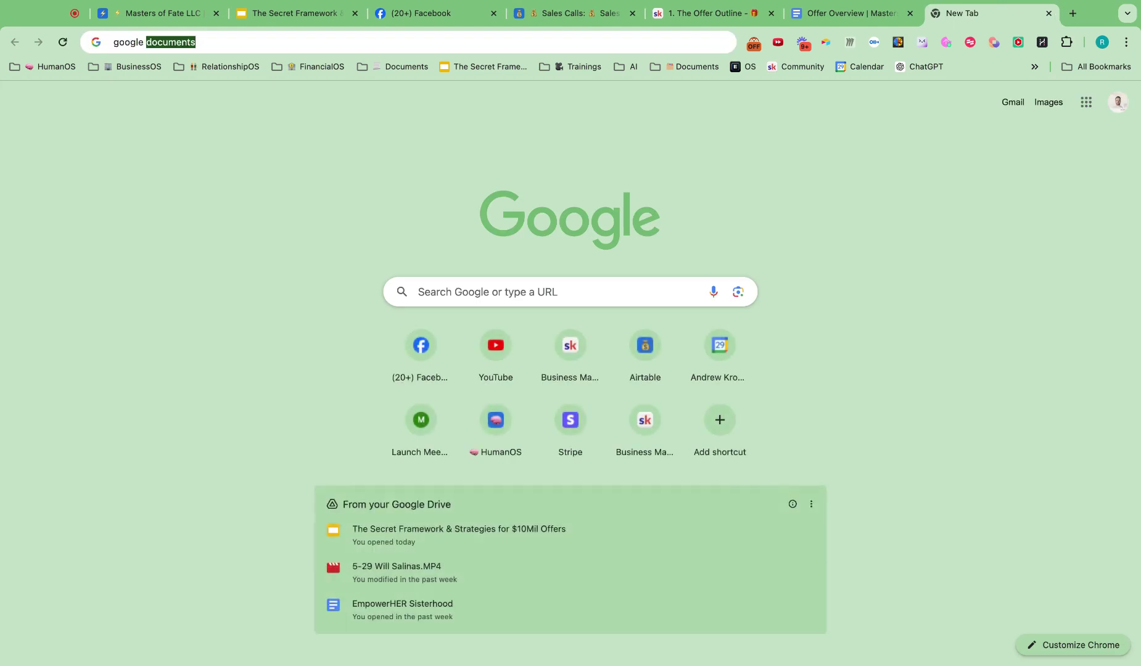
key("BackSpace")
type(".com")
key("Return")
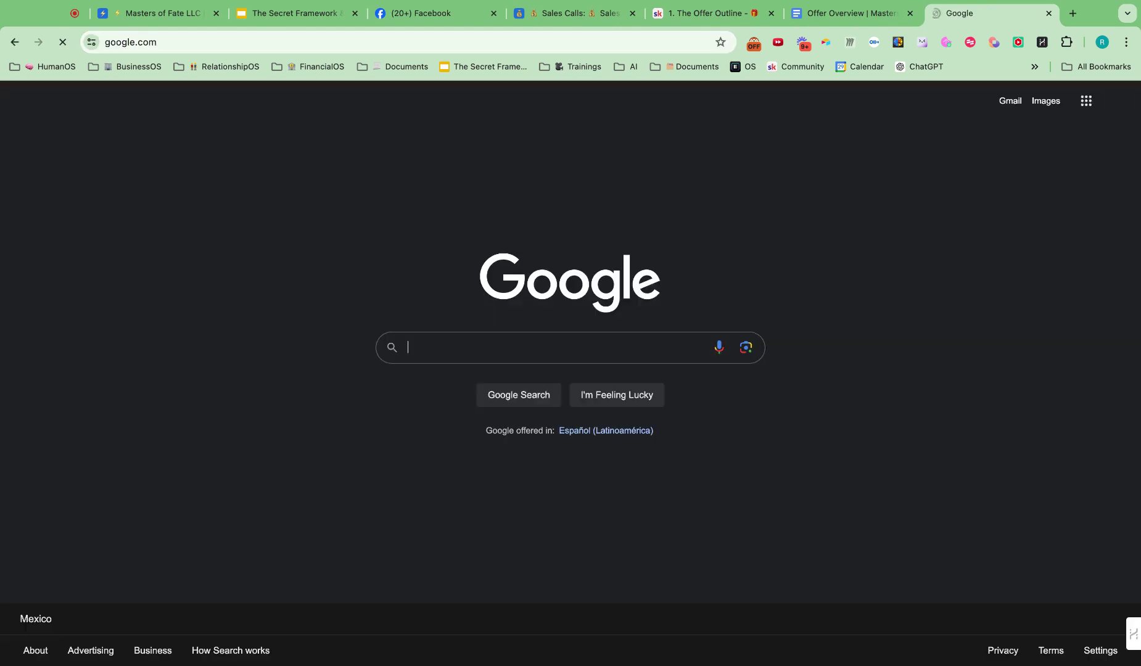
Step: Search Google for the competitor, open their YouTube channel and pause the featured video
type("alex c")
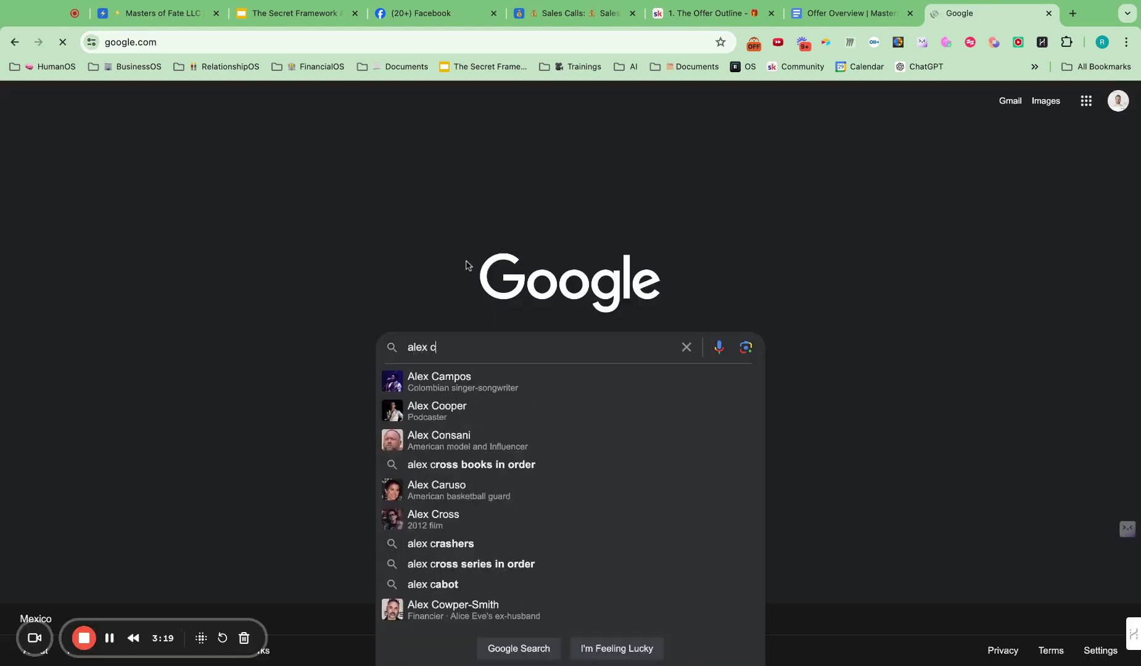
type("har")
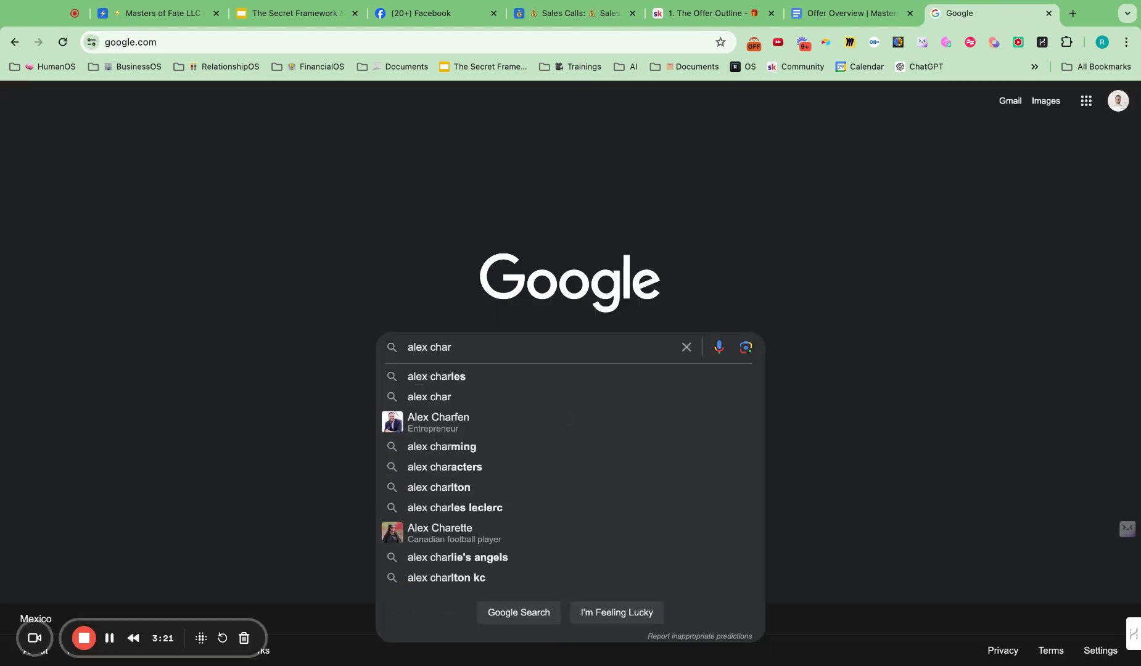
type("fen")
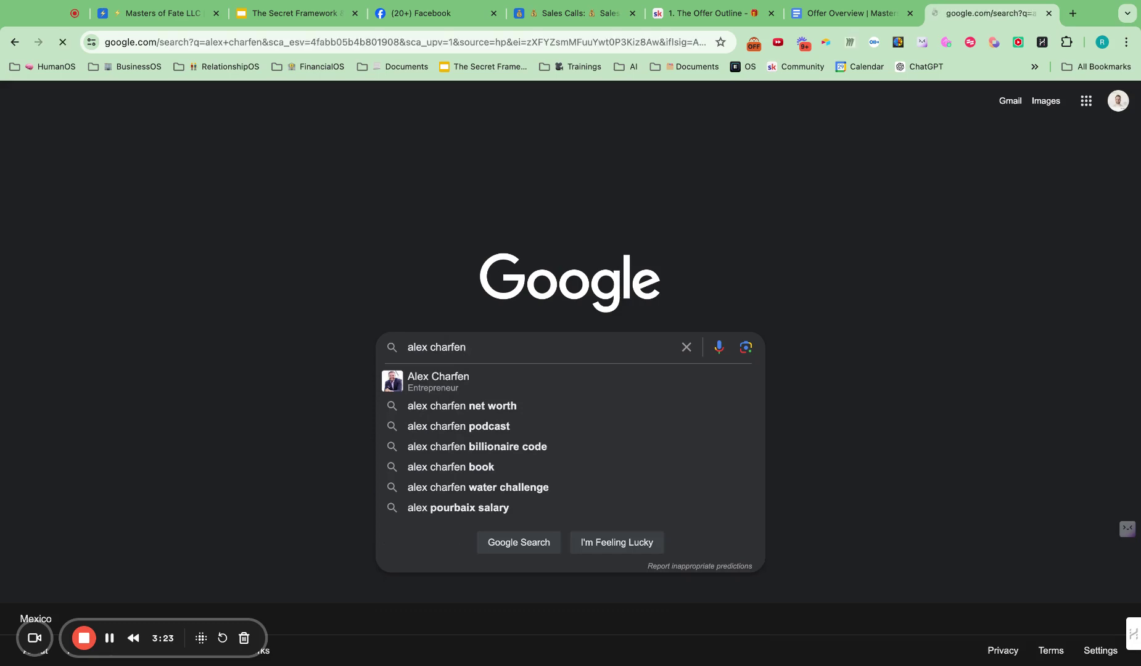
key("Return")
scroll(142, 347, "down", 2)
scroll(141, 347, "down", 5)
scroll(227, 292, "down", 1)
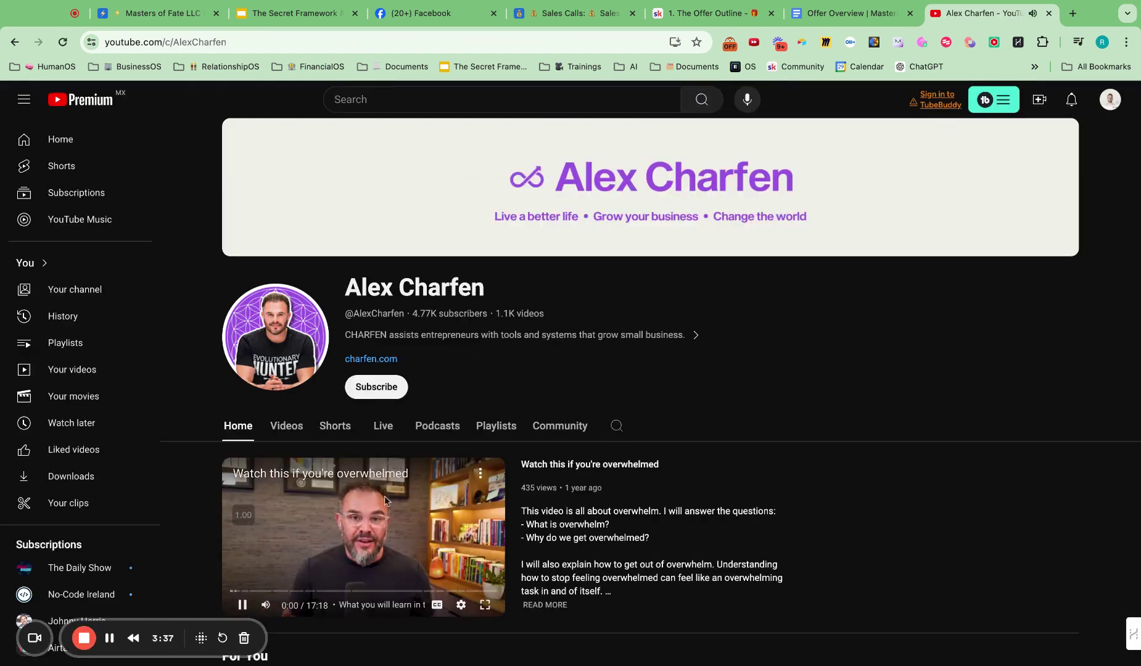
left_click(385, 513)
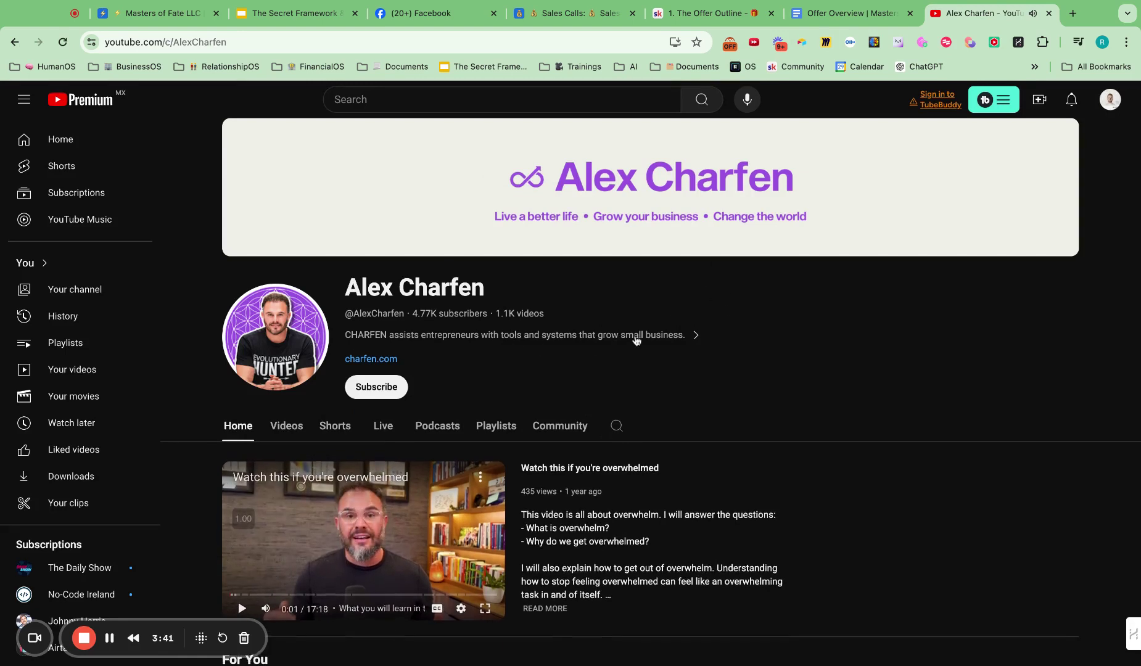
Step: Start an 'Add record to Competition' clip of the YouTube page and write a review note
left_click(805, 47)
left_click(999, 148)
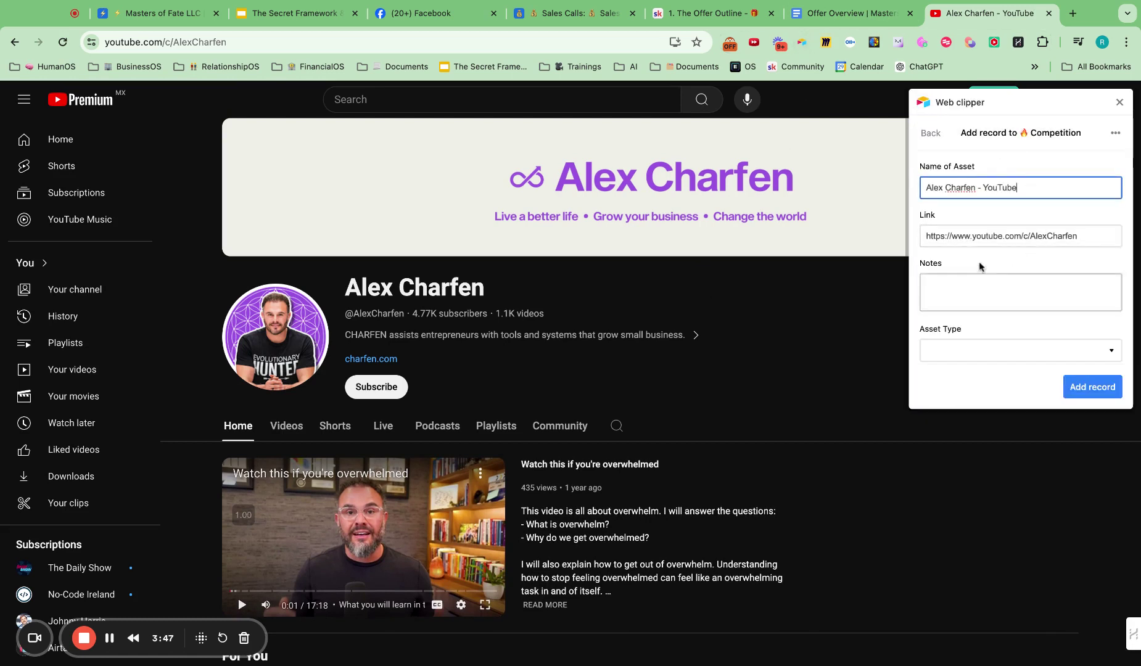
scroll(990, 259, "down", 2)
left_click(962, 227)
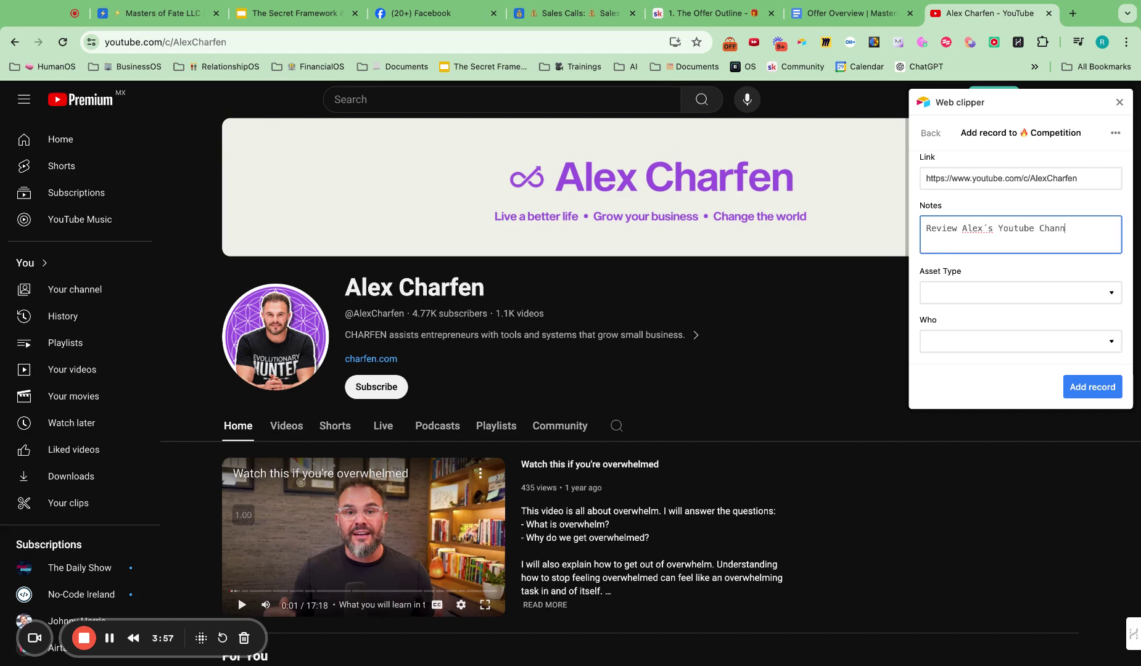
Step: Leave Asset Type empty, set Who to the competitor, and add the record
left_click(980, 293)
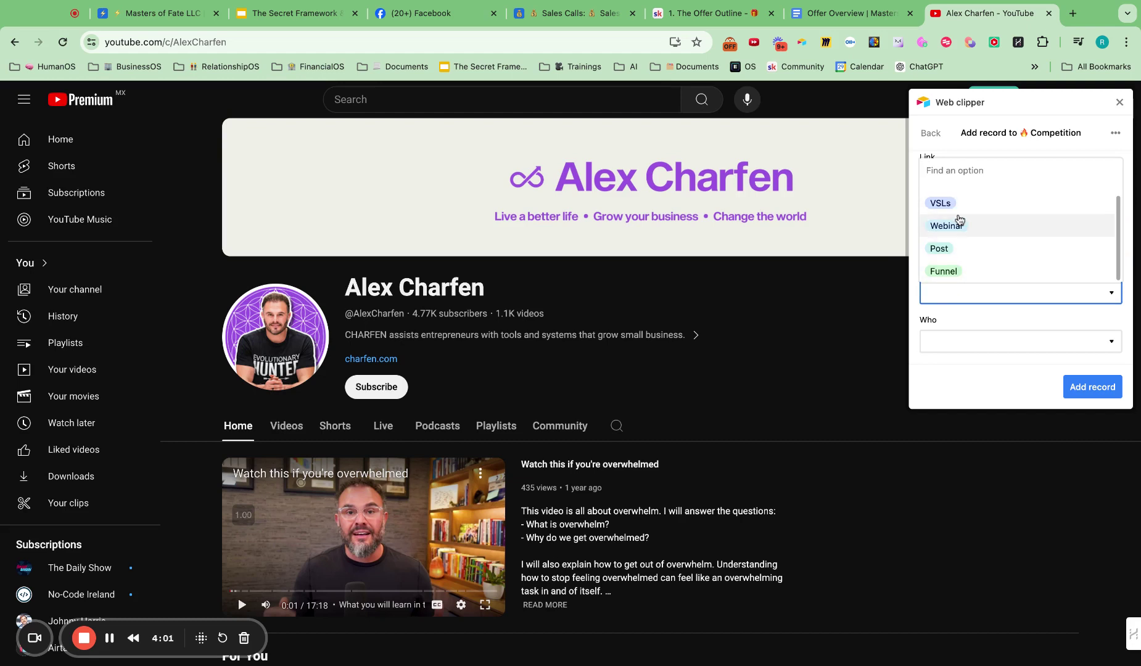
type("You")
key("BackSpace")
key("BackSpace")
key("BackSpace")
key("Escape")
left_click(990, 337)
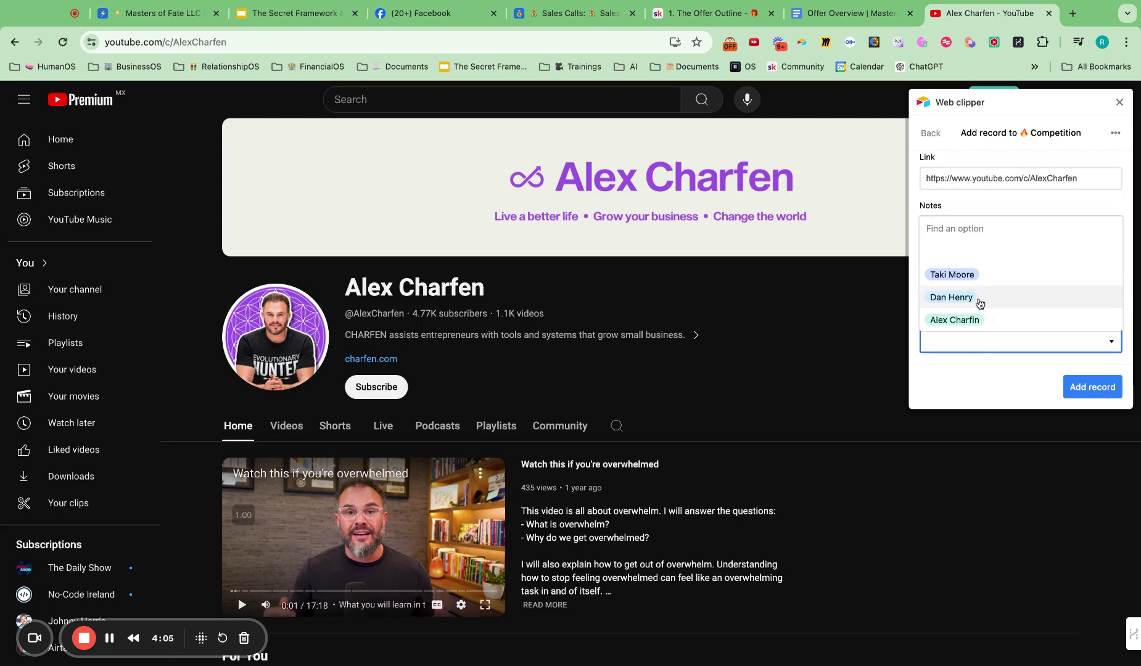
left_click(978, 320)
left_click(1100, 386)
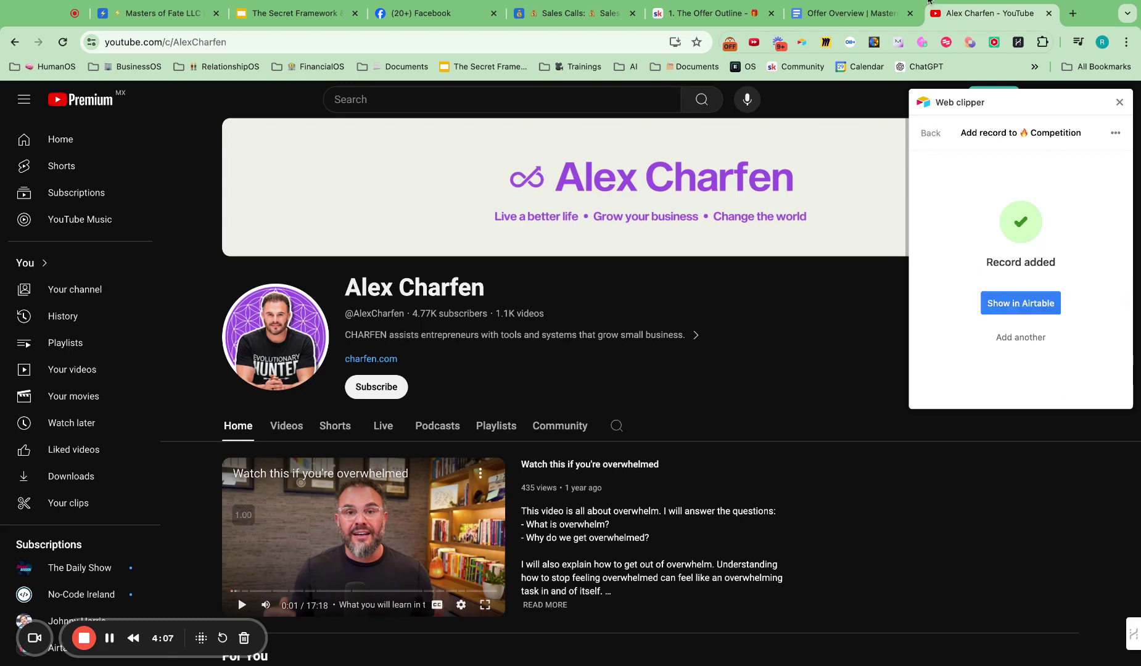
left_click(173, 13)
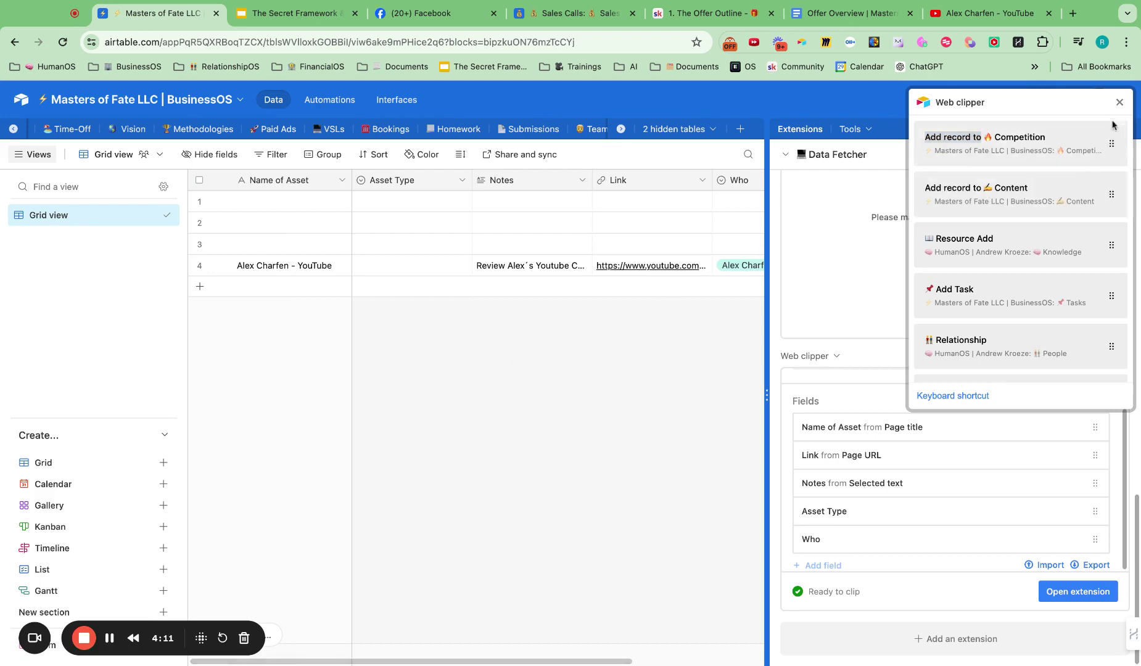
Step: Close the clipper and Extensions panel, then delete the three empty rows
left_click(418, 272)
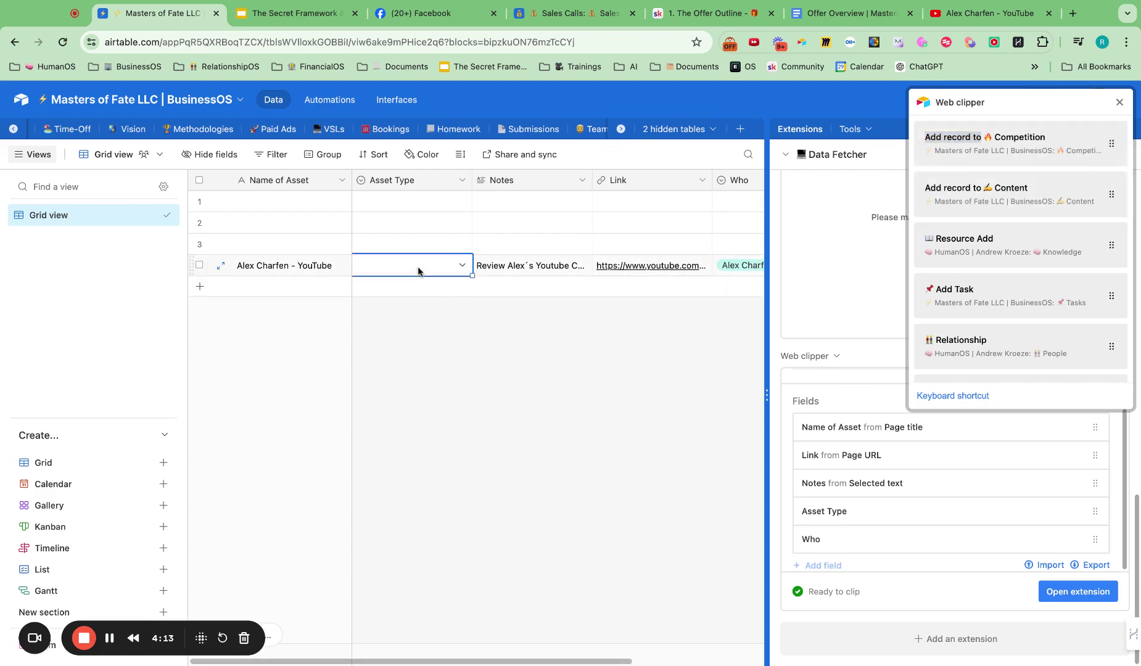
left_click(1119, 103)
left_click(1126, 129)
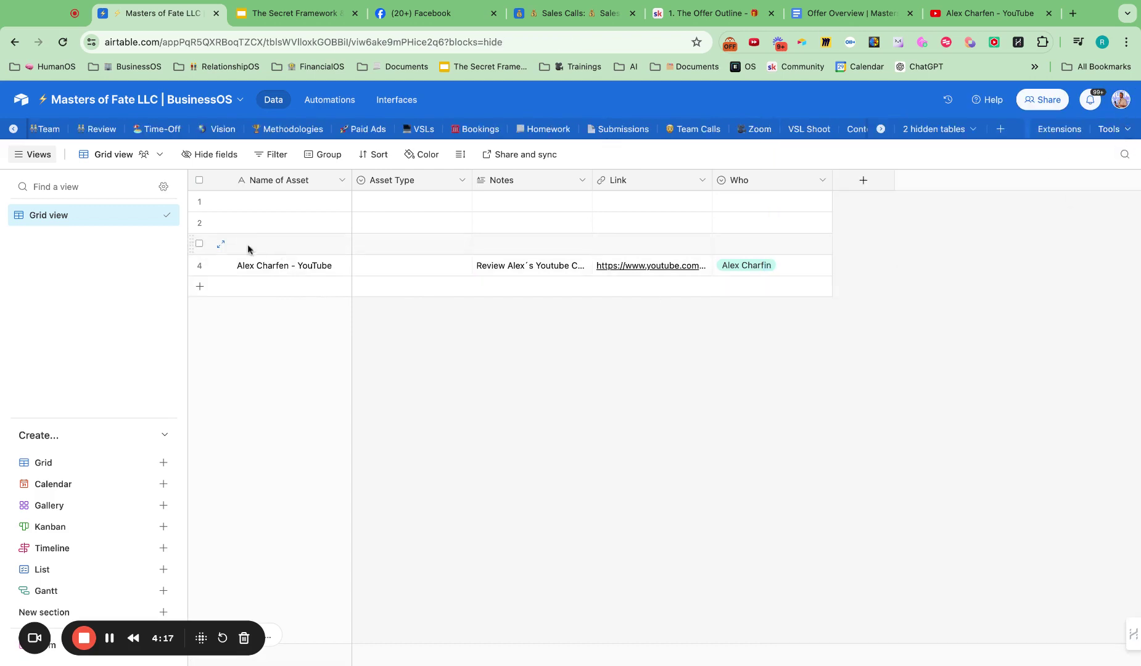
left_click(199, 243)
left_click(199, 222)
left_click(199, 200)
right_click(201, 203)
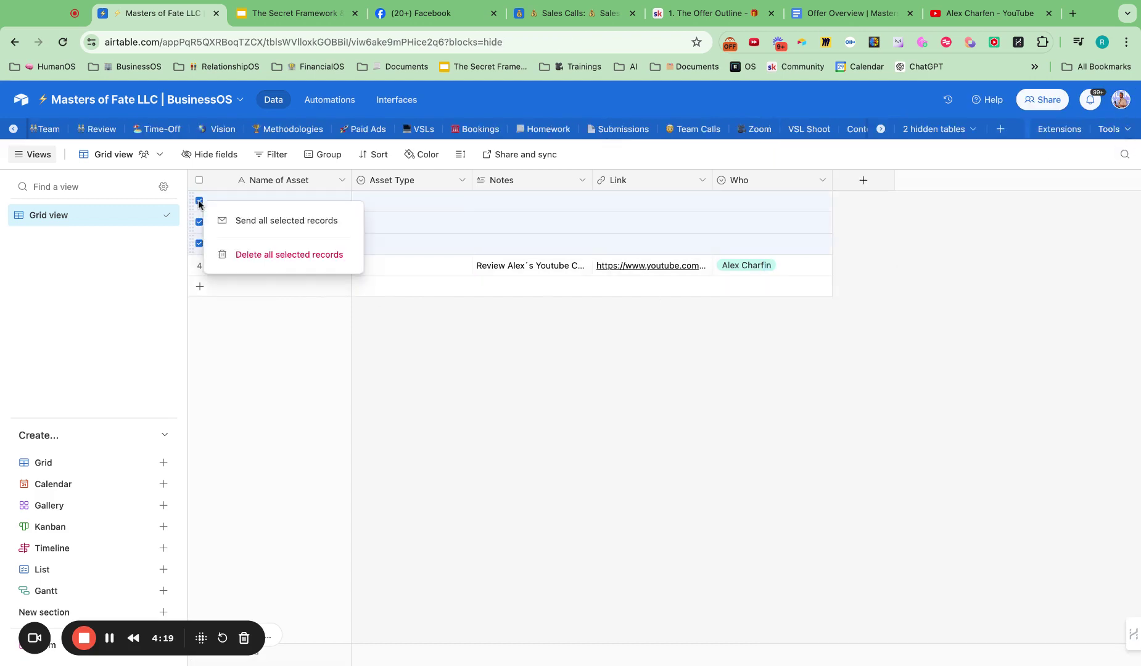
left_click(257, 266)
Step: Give the remaining record a new Asset Type option, YouTube
left_click(413, 203)
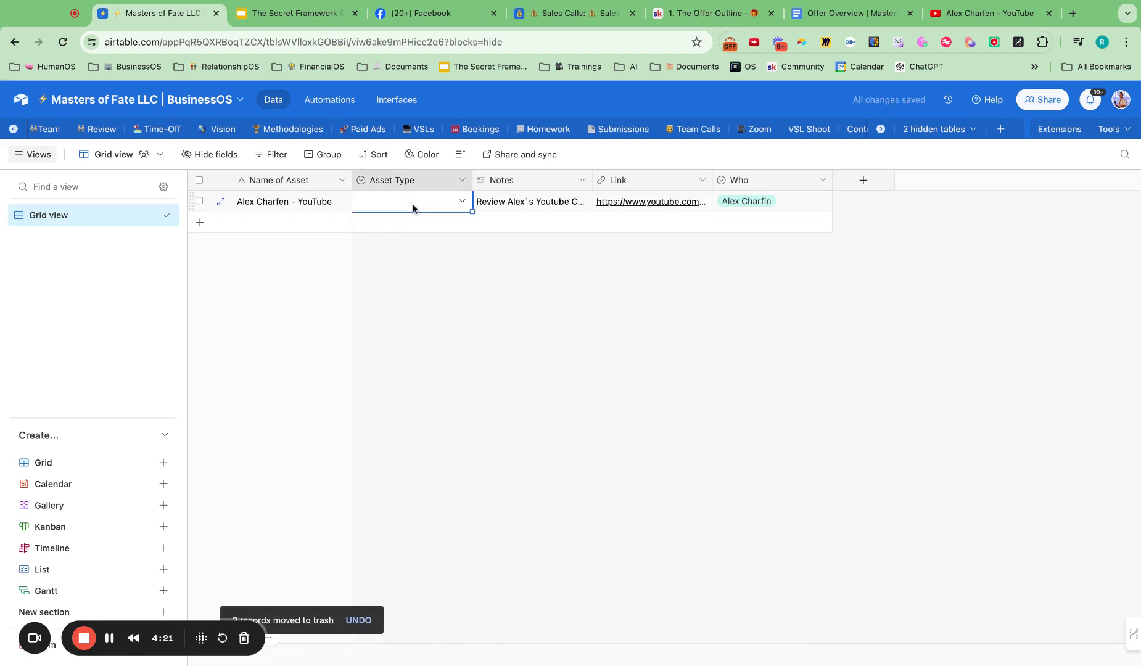
left_click(414, 206)
type("You")
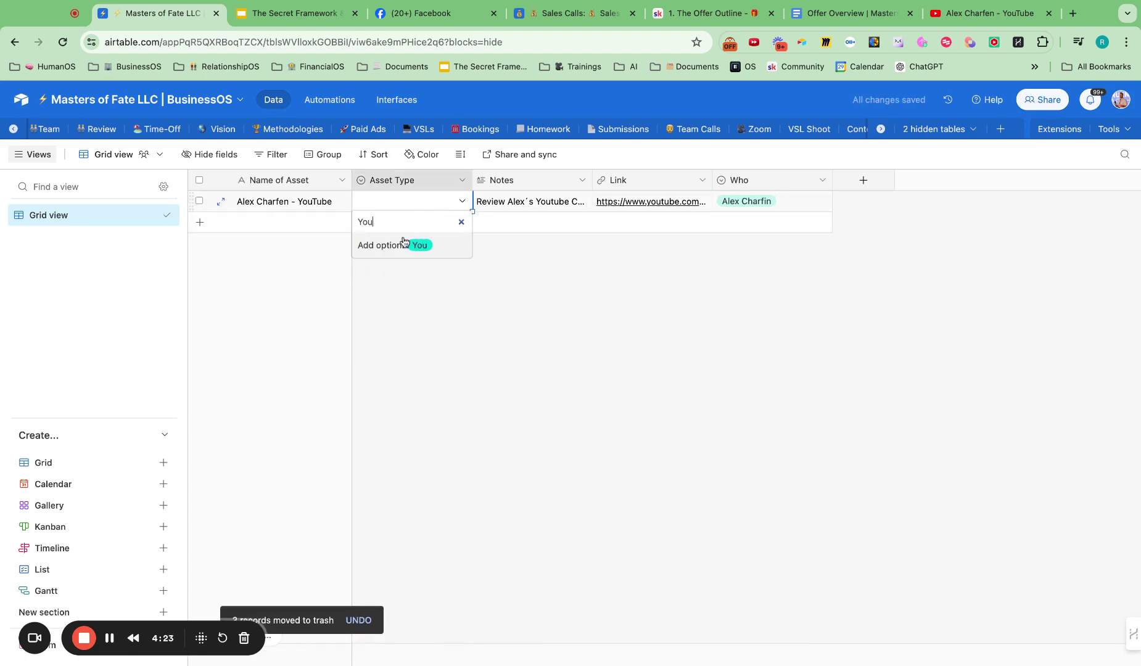
type("Tube")
left_click(404, 245)
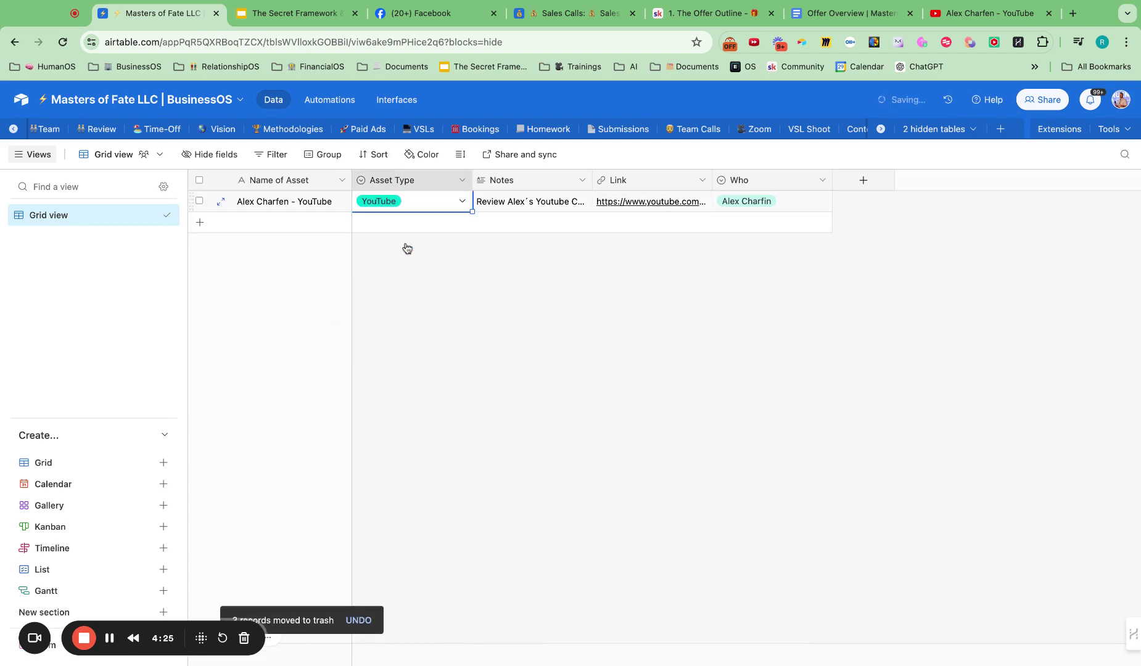
Step: Group the Competition grid view by the Who field
left_click(327, 155)
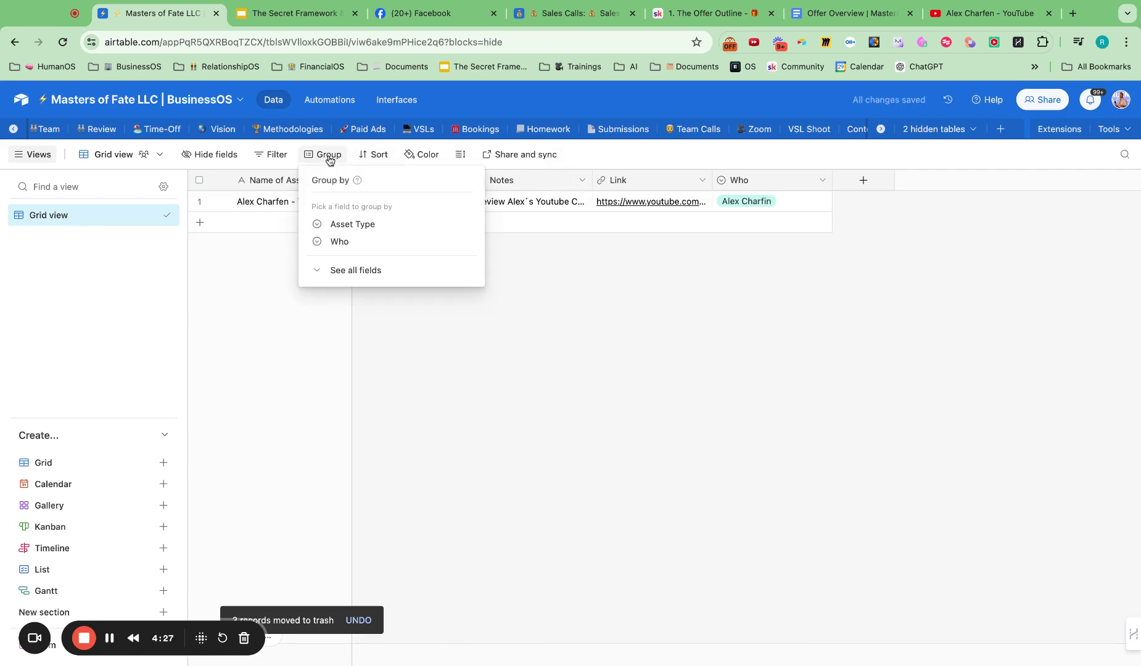
left_click(372, 241)
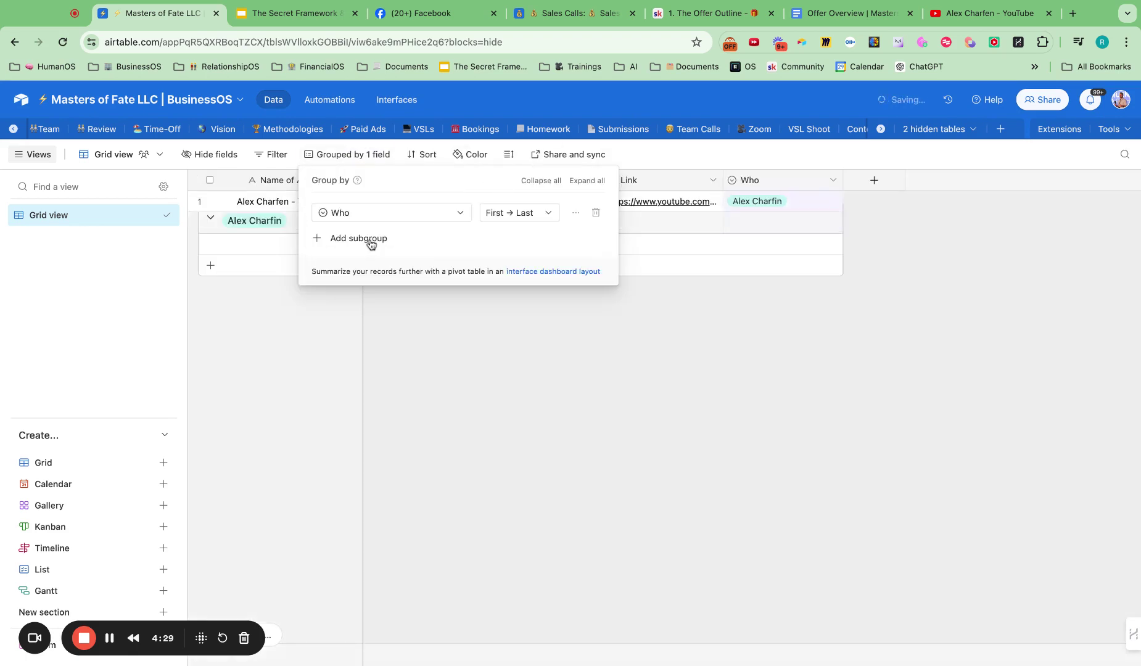
left_click(656, 419)
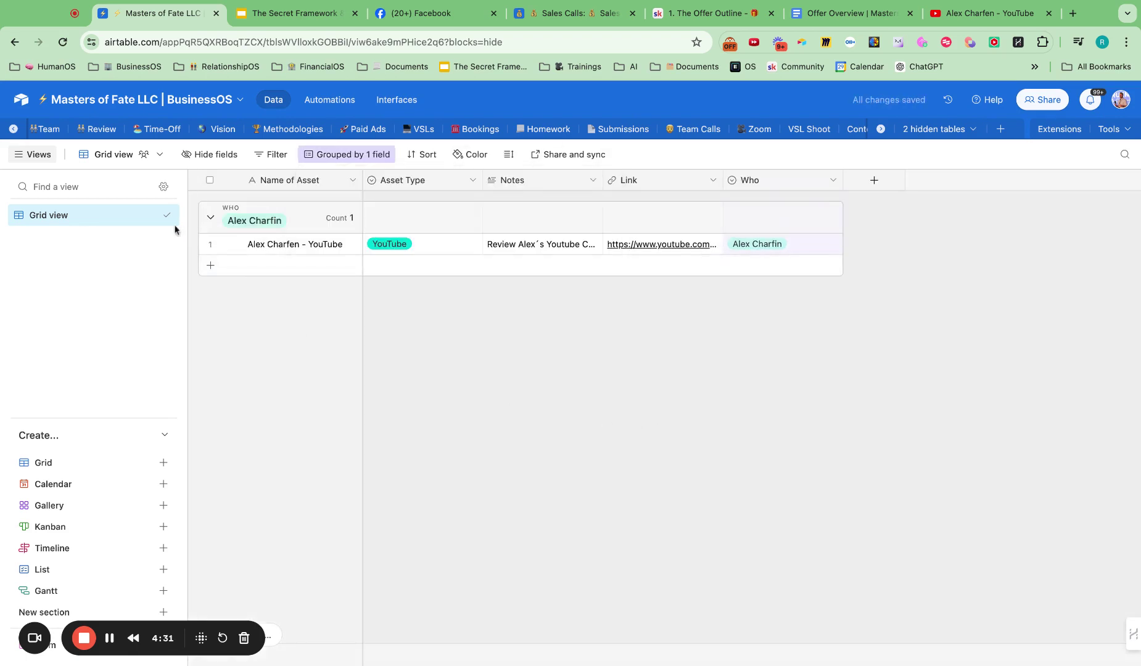
left_click(152, 215)
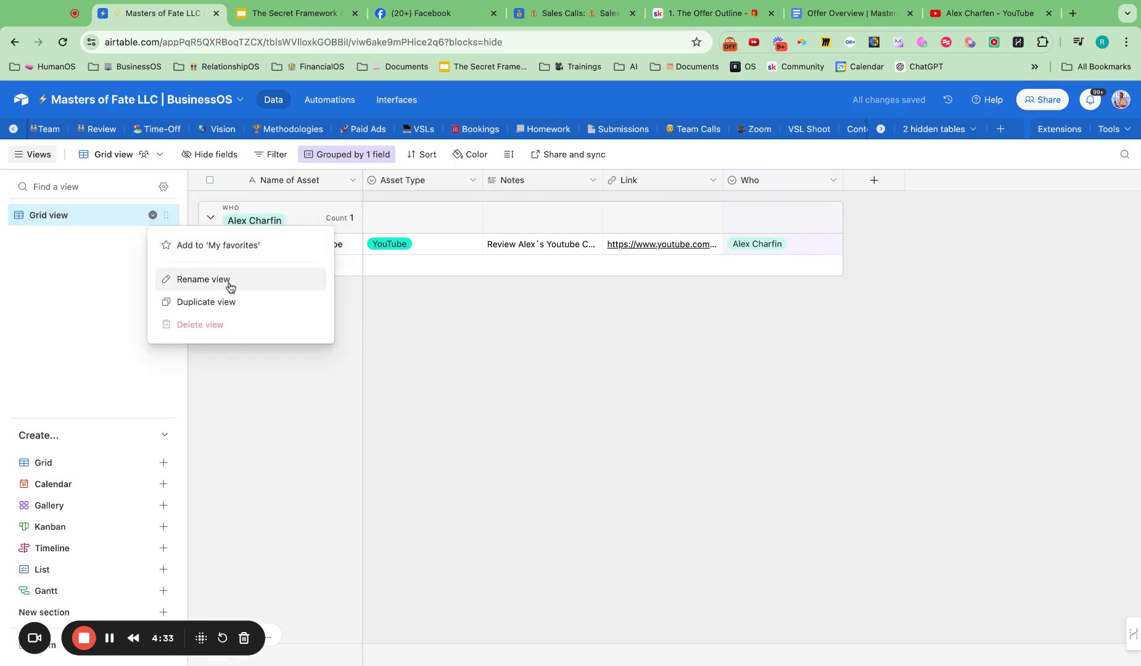
left_click(792, 350)
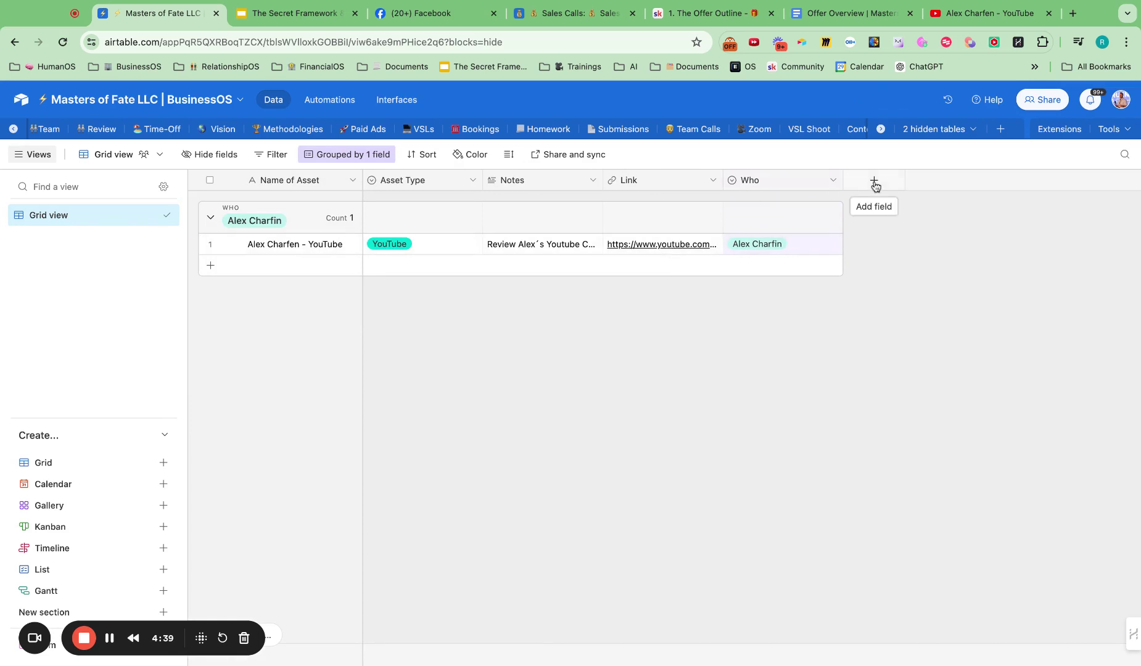
Step: Add an 'Updated' Last modified time field that tracks only Notes edits
left_click(875, 184)
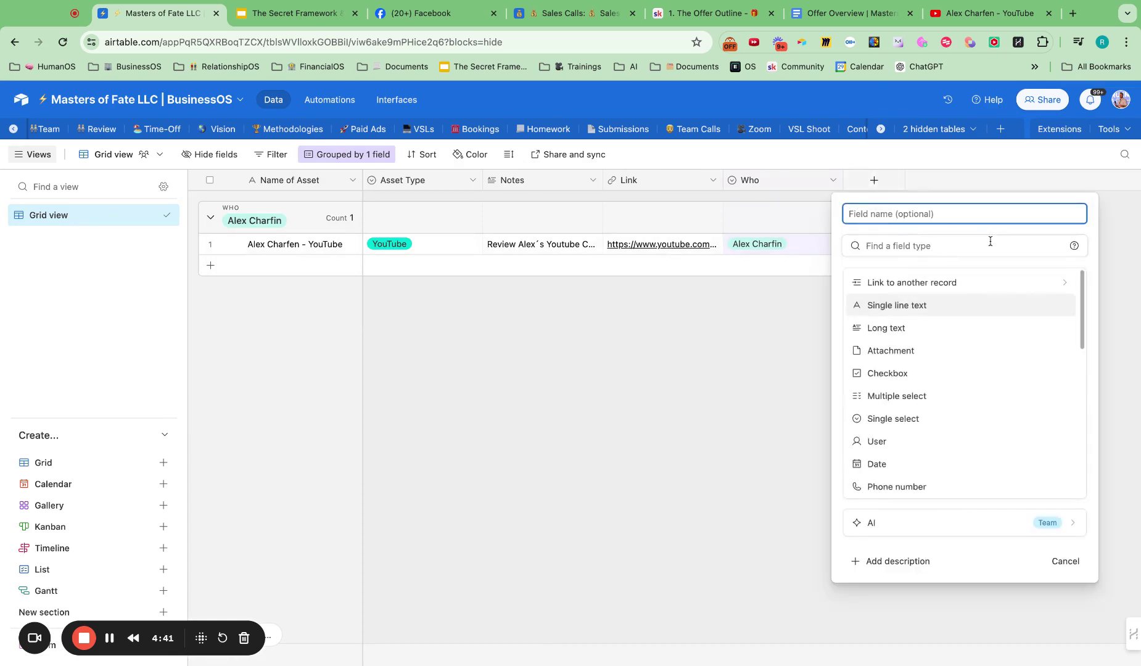
type("Updated")
left_click(896, 247)
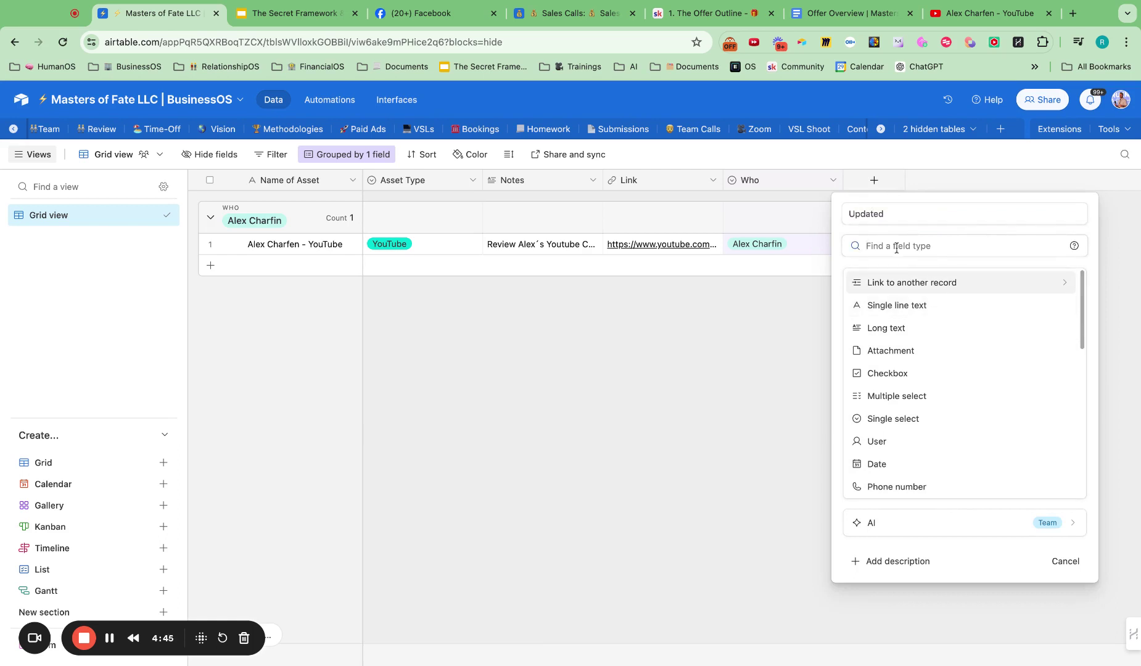
type("date")
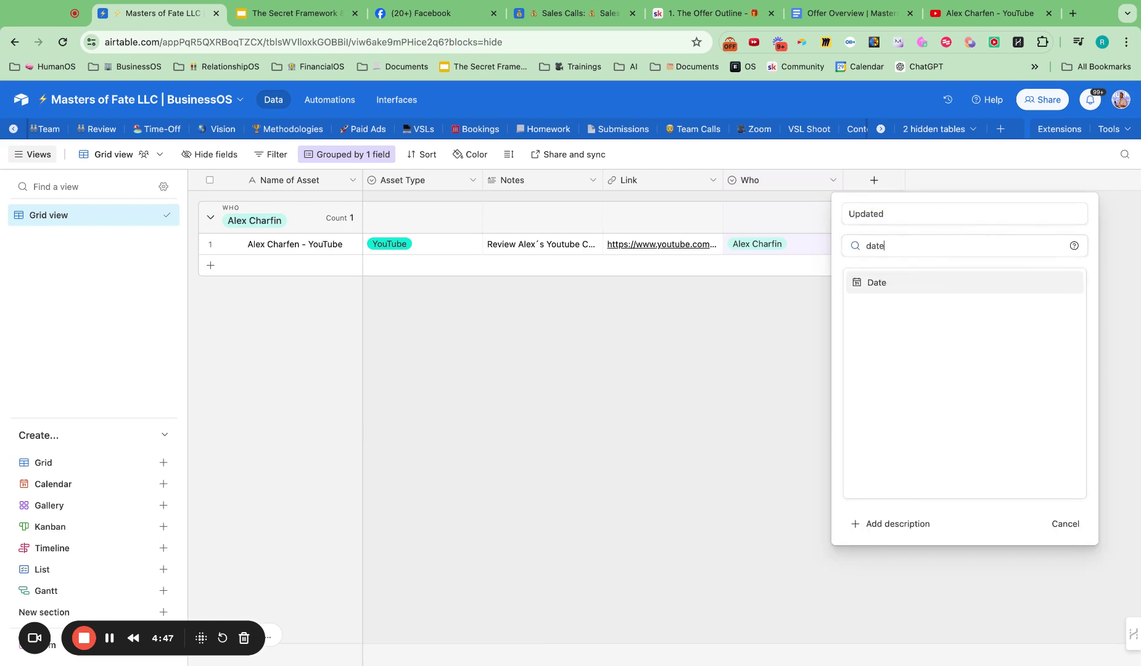
key("BackSpace")
key("BackSpace")
key("BackSpace")
key("BackSpace")
type("mod")
left_click(889, 304)
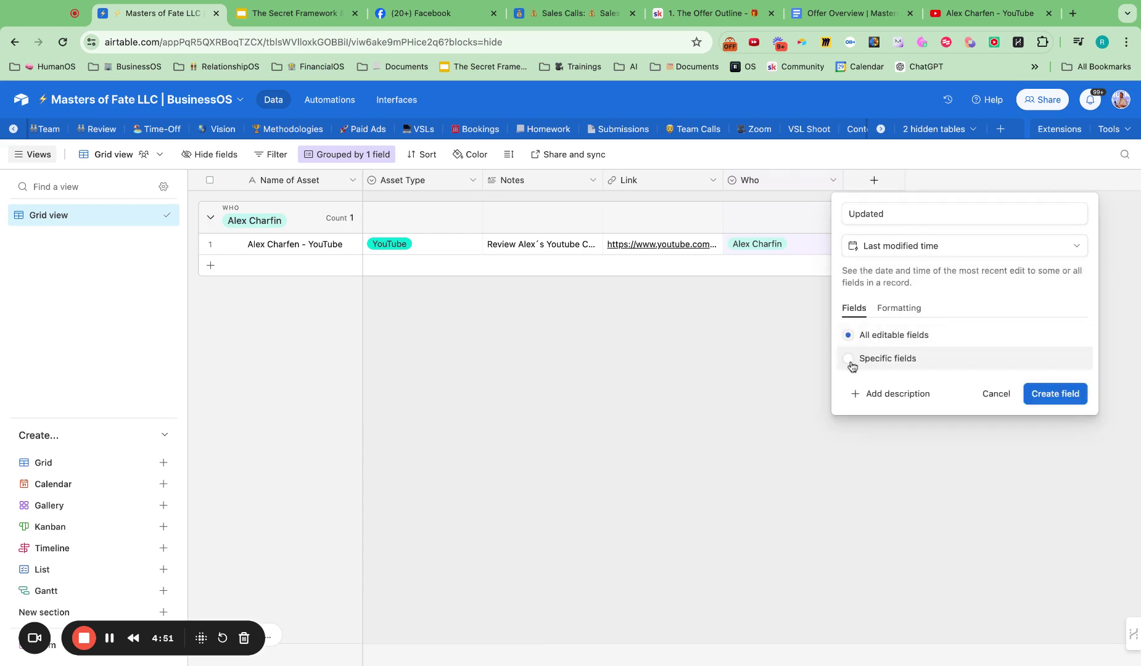
left_click(851, 364)
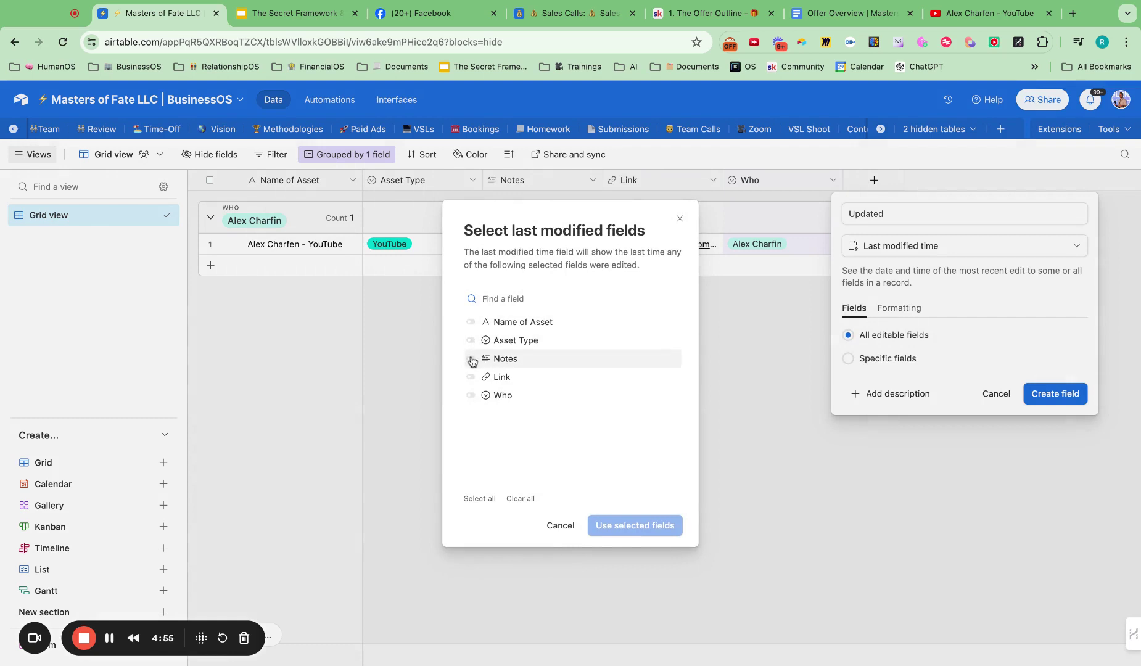
left_click(471, 359)
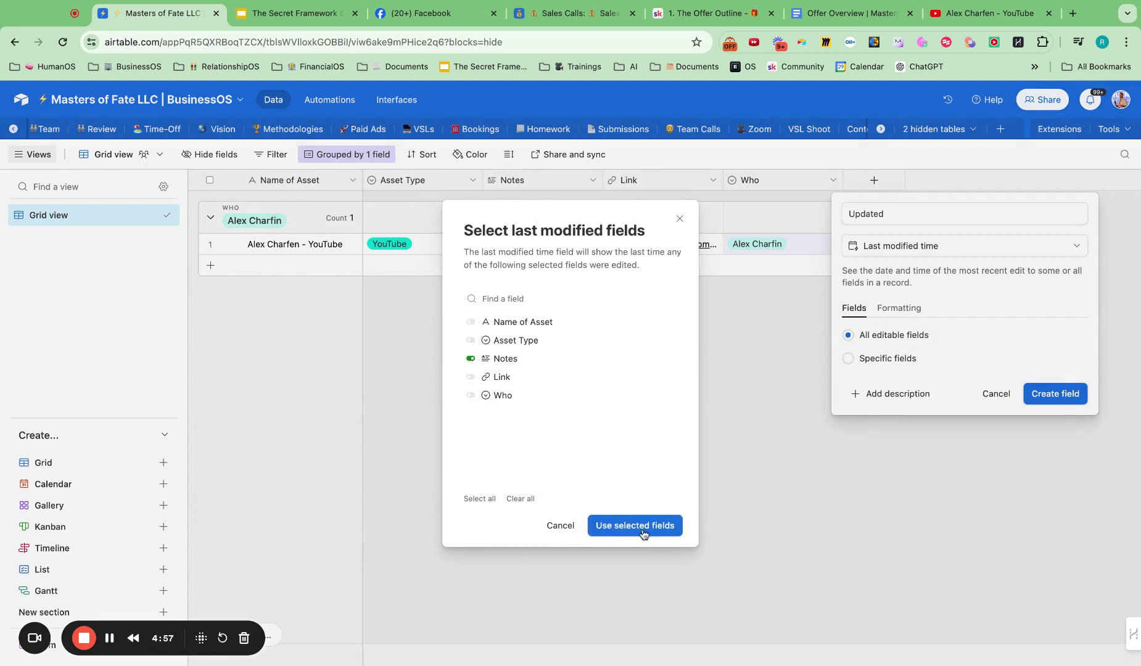
left_click(646, 532)
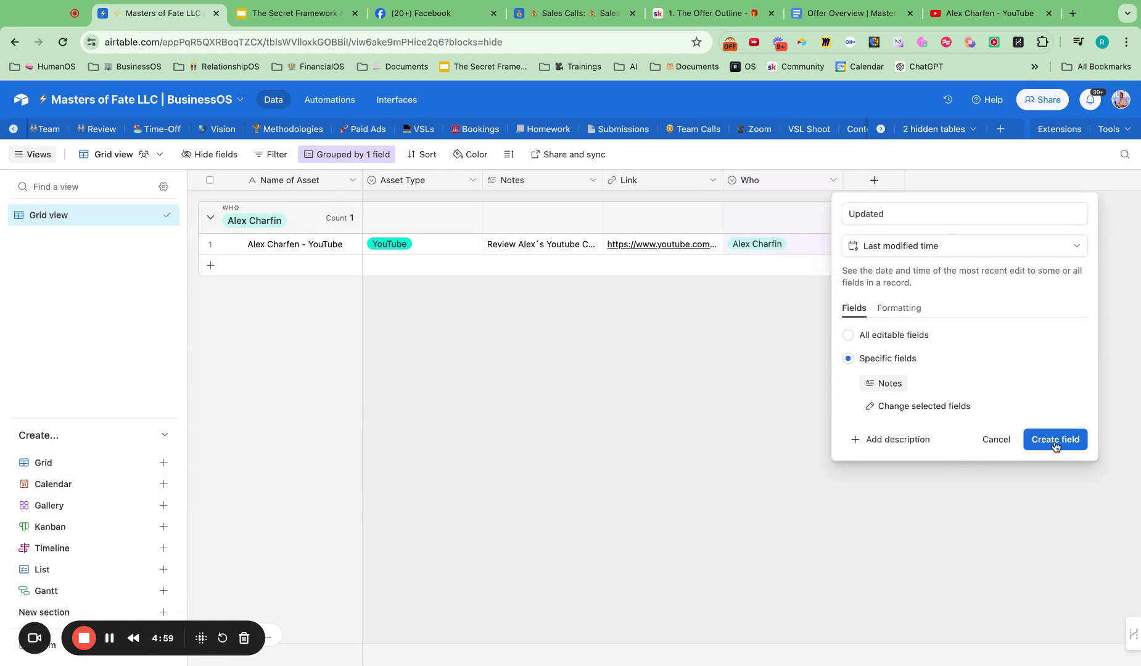
left_click(1054, 445)
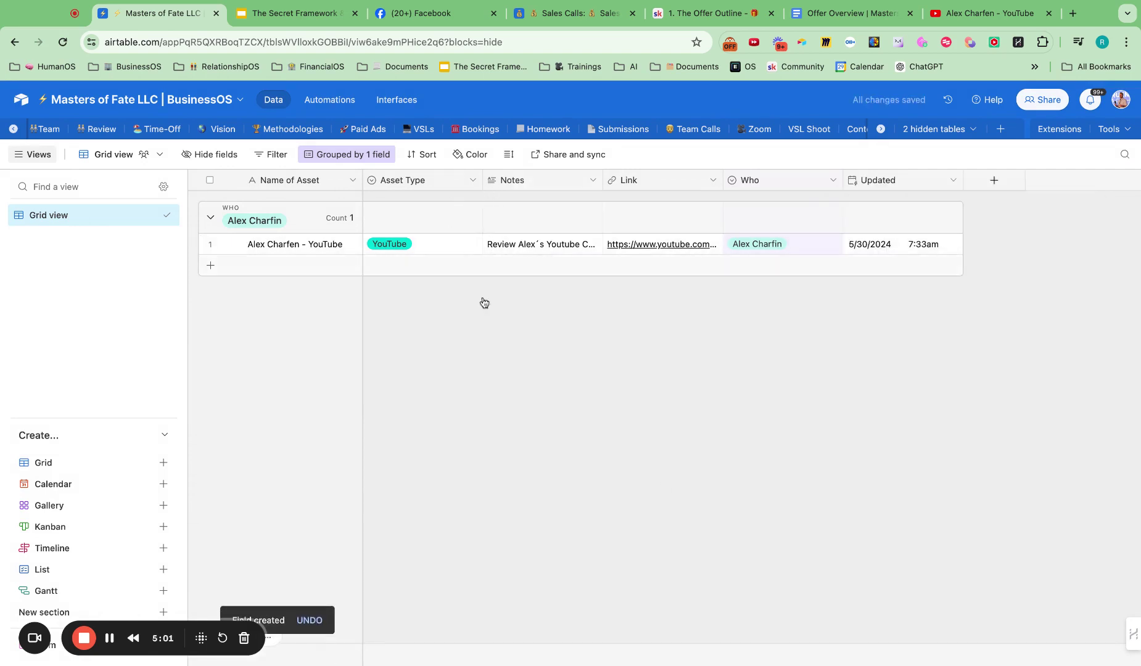
Step: Move Asset Type to the last column, narrow Updated, and widen Name of Asset
left_click_drag(429, 180, 938, 180)
mouse_move(843, 180)
left_mouse_down()
mouse_move(817, 180)
mouse_move(826, 180)
left_mouse_up()
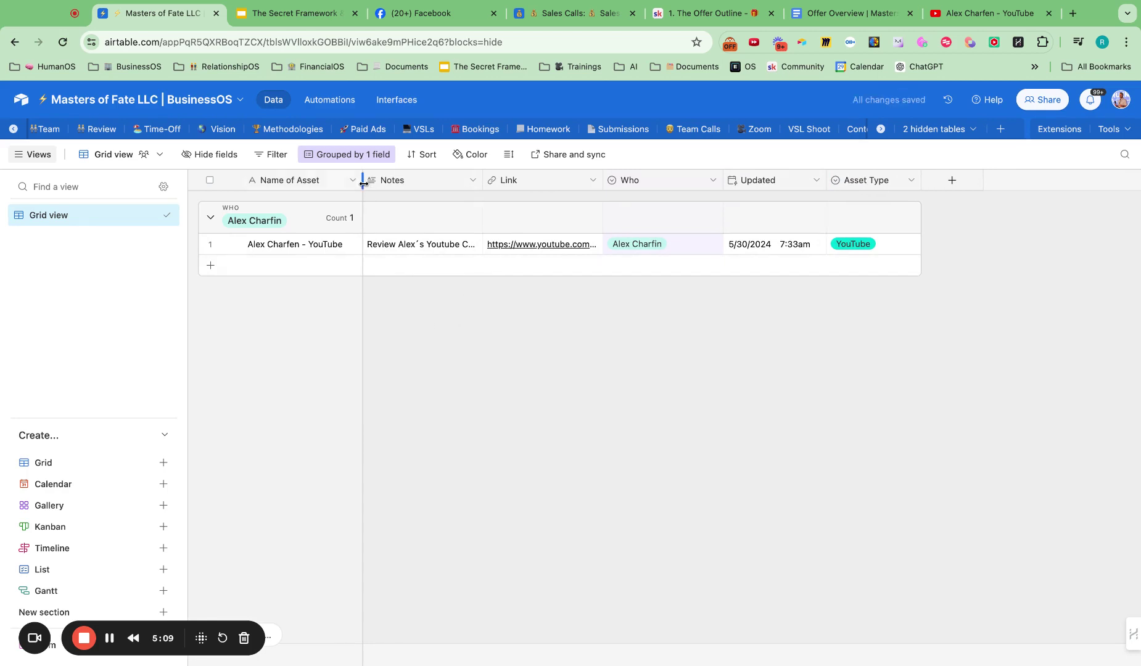
mouse_move(363, 177)
left_mouse_down()
mouse_move(390, 177)
mouse_move(377, 177)
left_mouse_up()
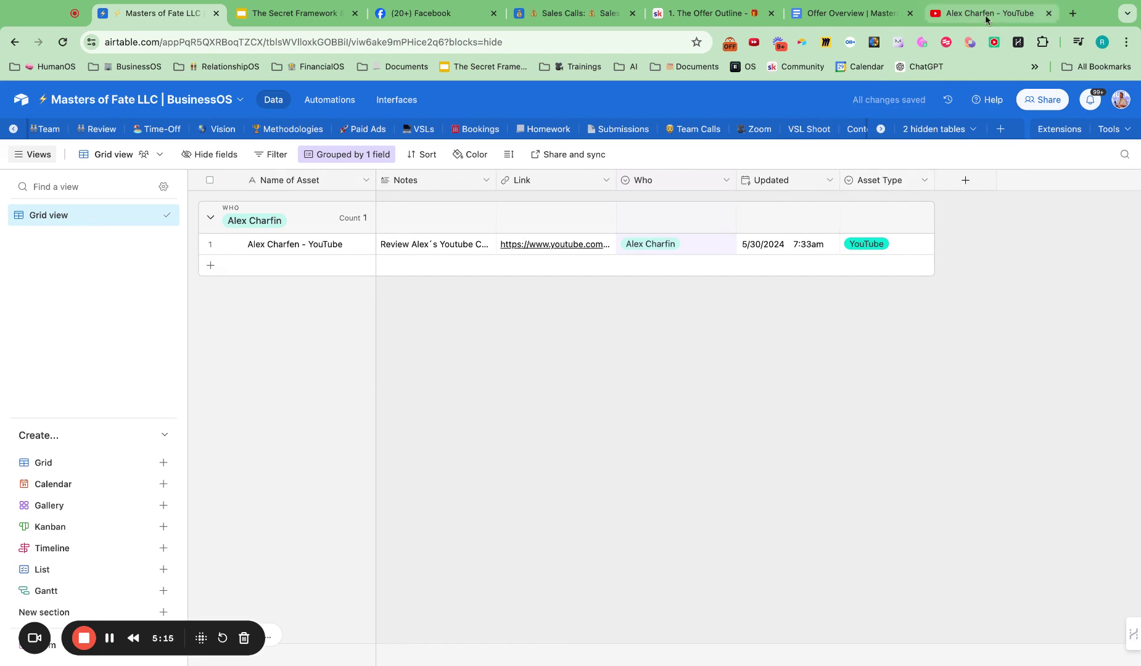
Step: In a new tab, search Google for the competitor's landing page
left_click(1073, 15)
type("google.com")
key("Return")
type("ale")
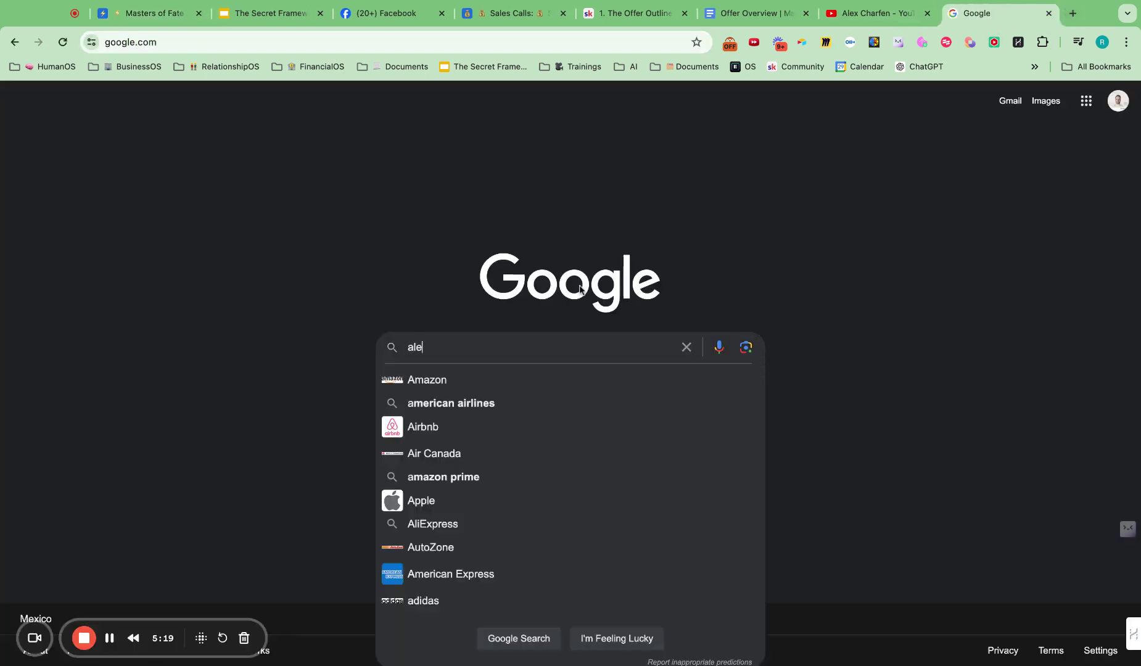
type("x charen")
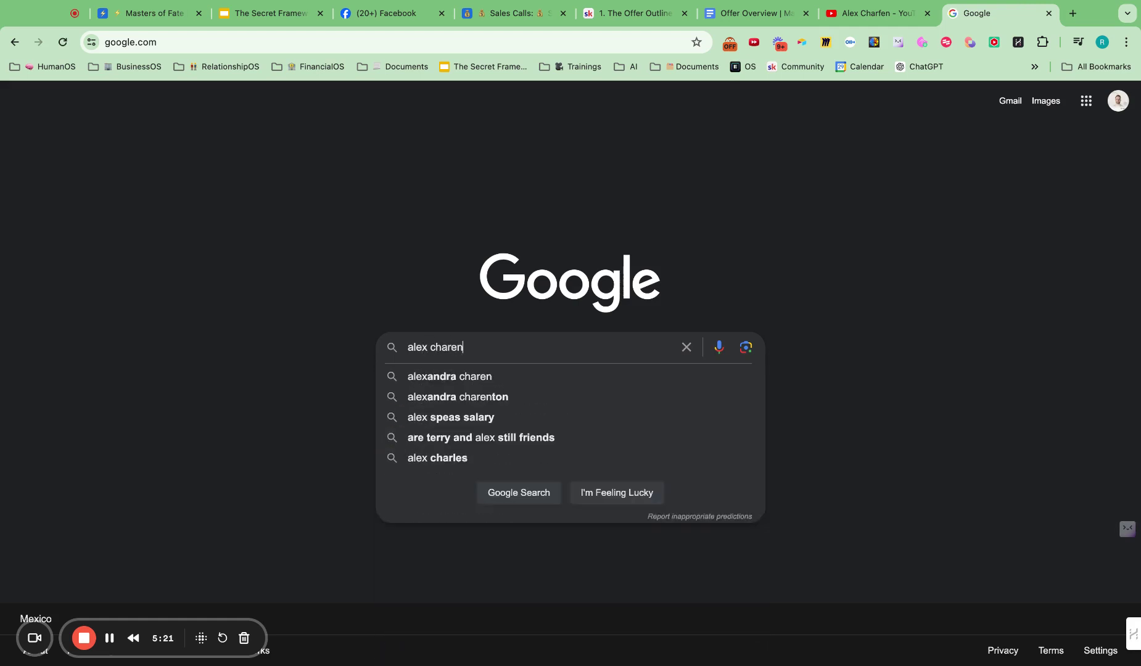
type(" landing page")
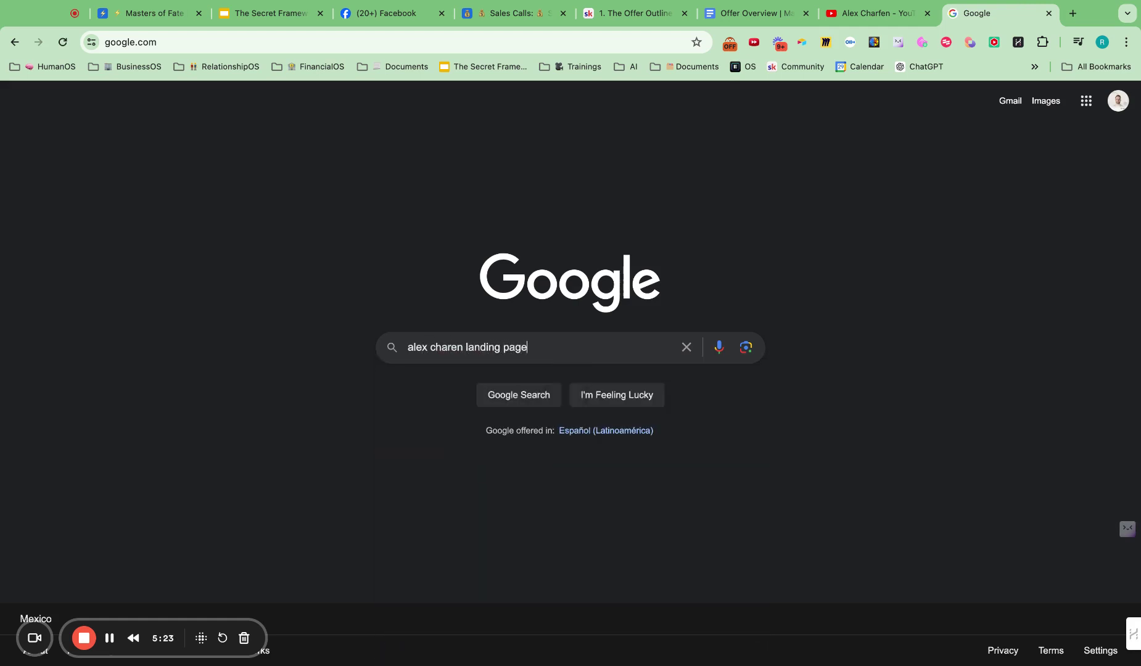
key("Return")
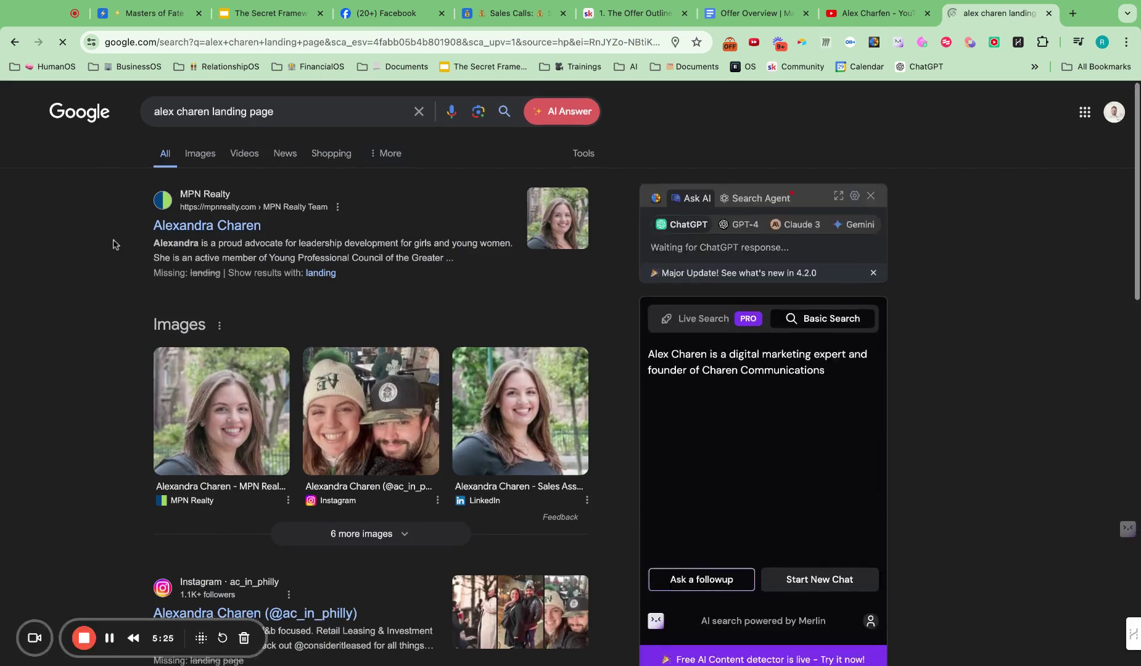
scroll(113, 244, "down", 7)
scroll(113, 244, "up", 7)
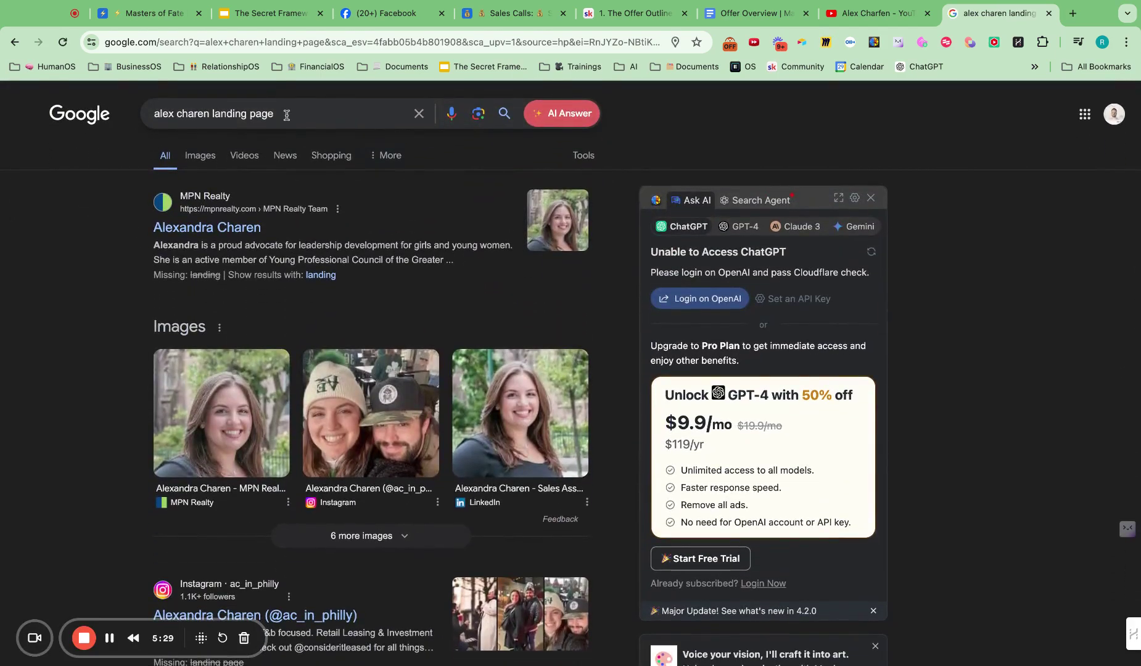
Step: Refine the Google query to search for the competitor's website instead
left_click(286, 115)
left_click_drag(273, 114, 177, 114)
type("char")
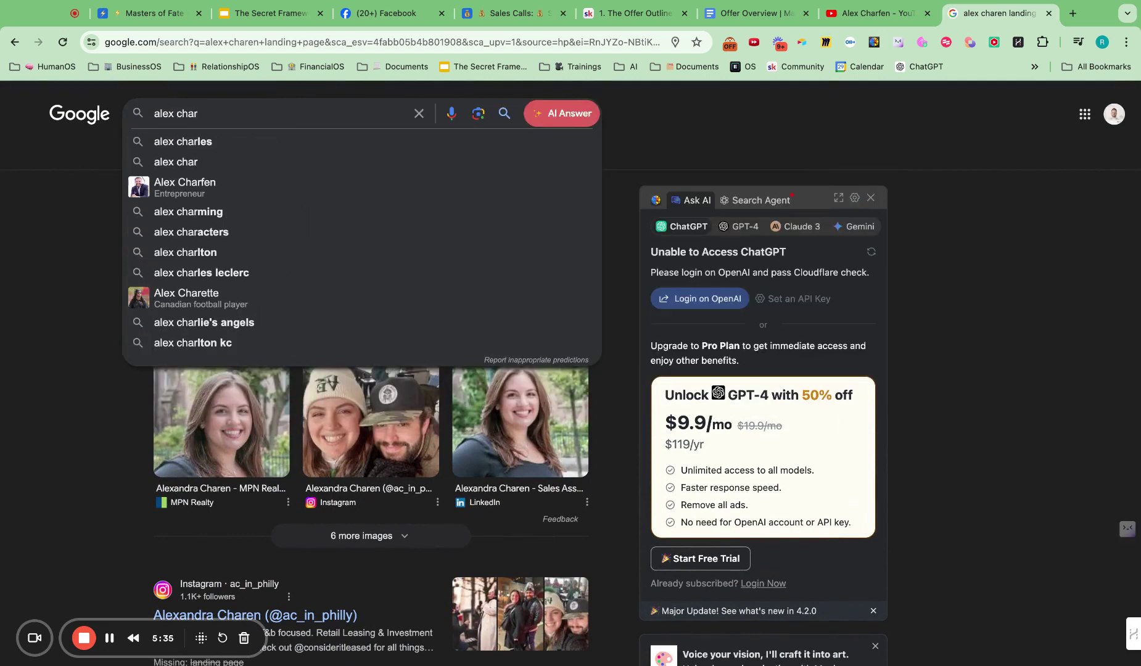
type("fen")
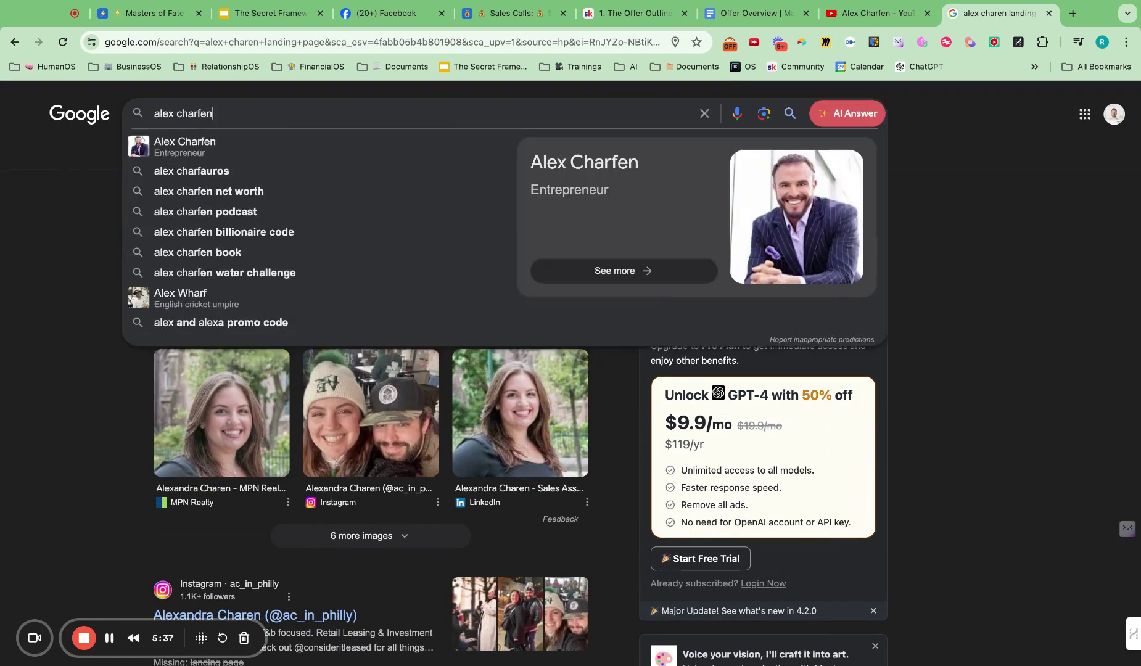
type(" website")
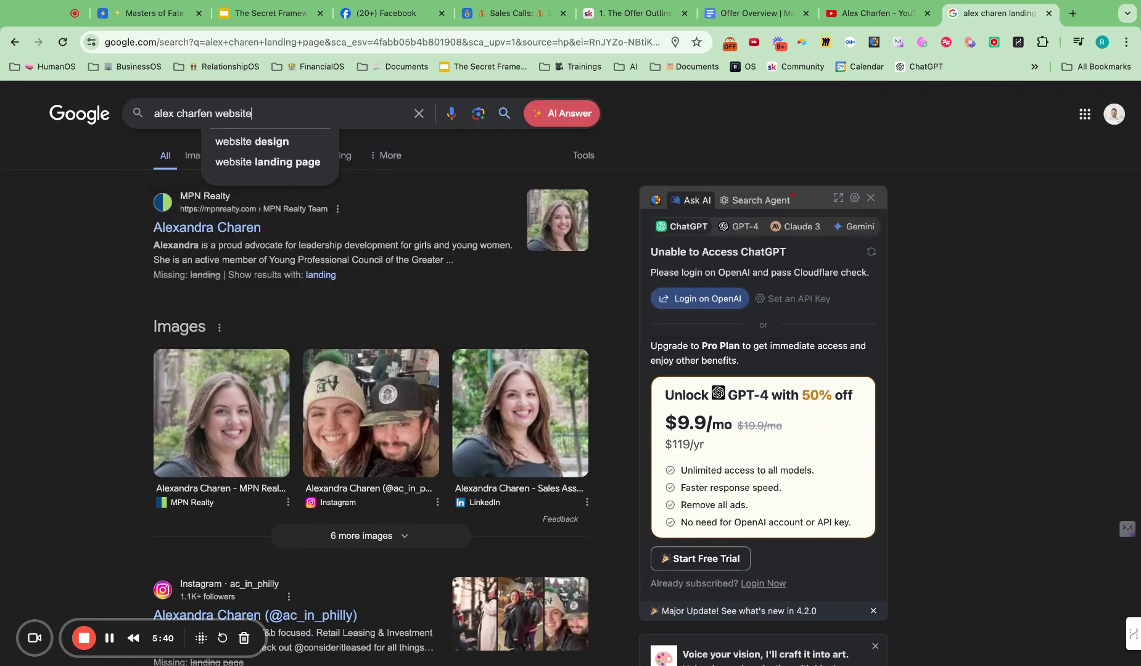
key("Return")
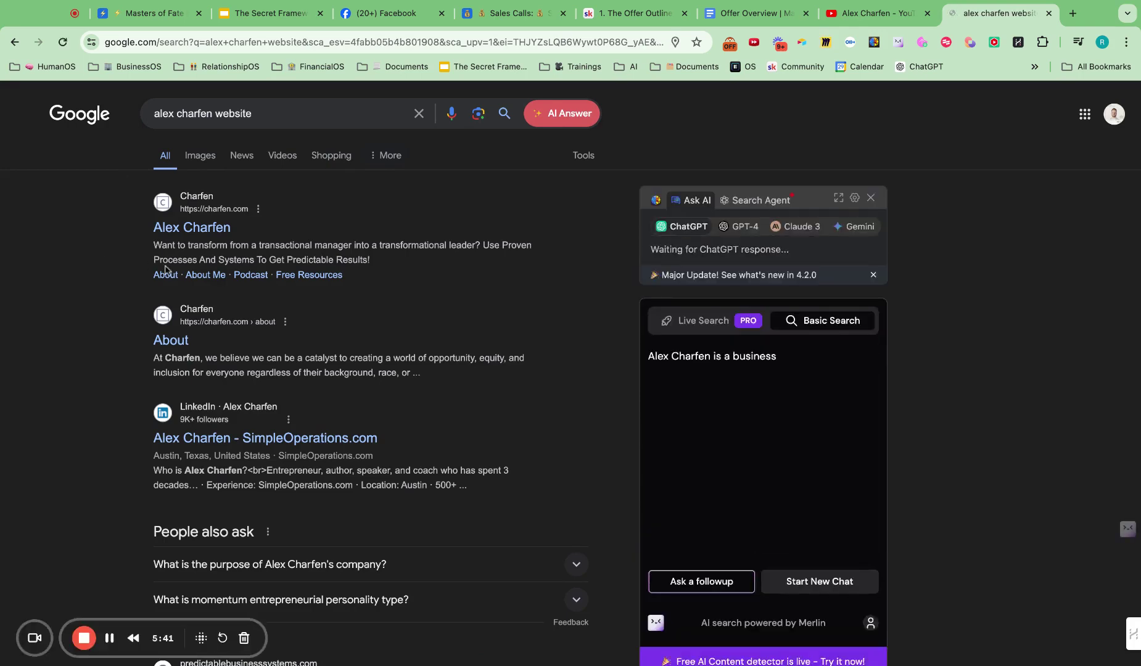
Step: Open the competitor's homepage from the top result and select its hero headline
left_click(193, 228)
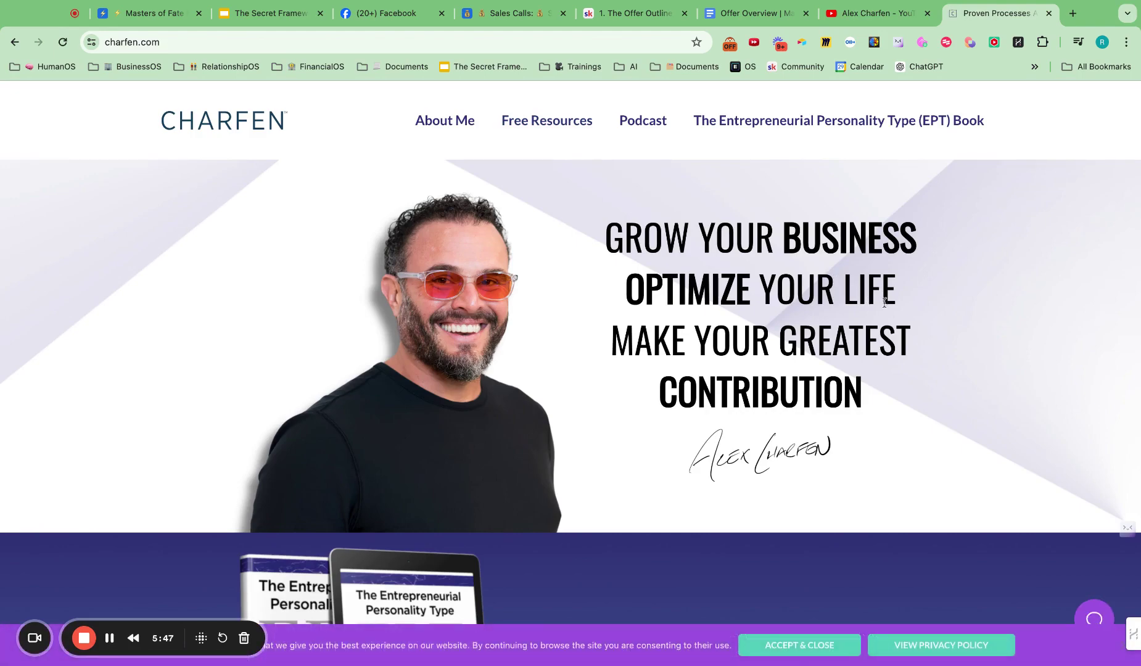
scroll(810, 373, "down", 2)
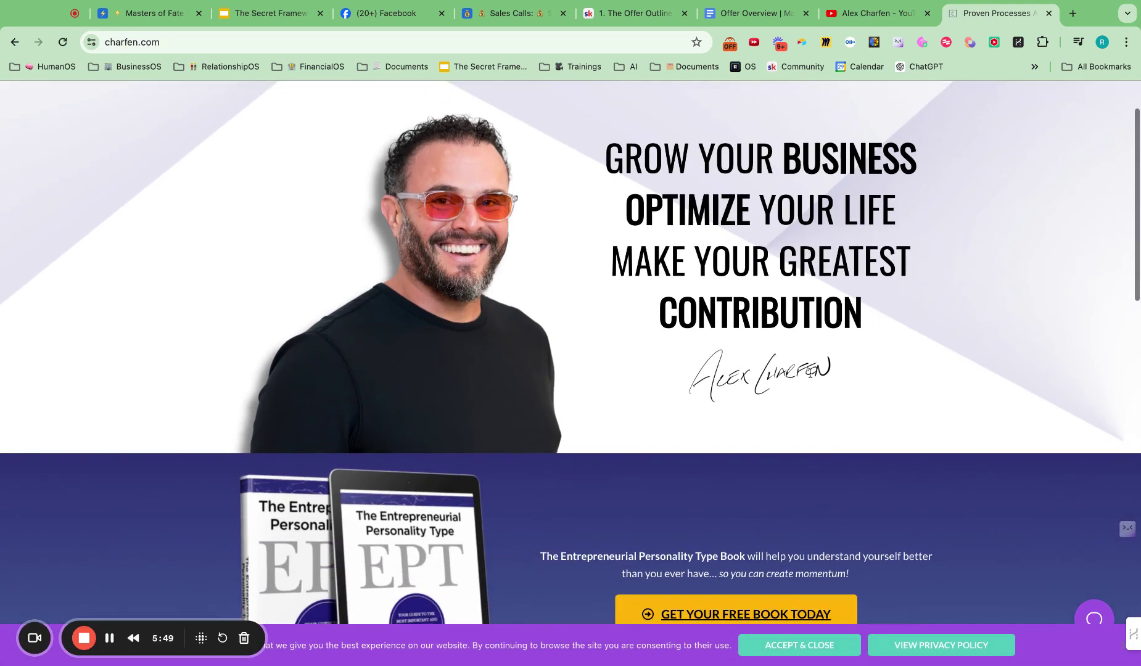
scroll(810, 373, "up", 2)
scroll(810, 373, "down", 9)
scroll(570, 361, "down", 8)
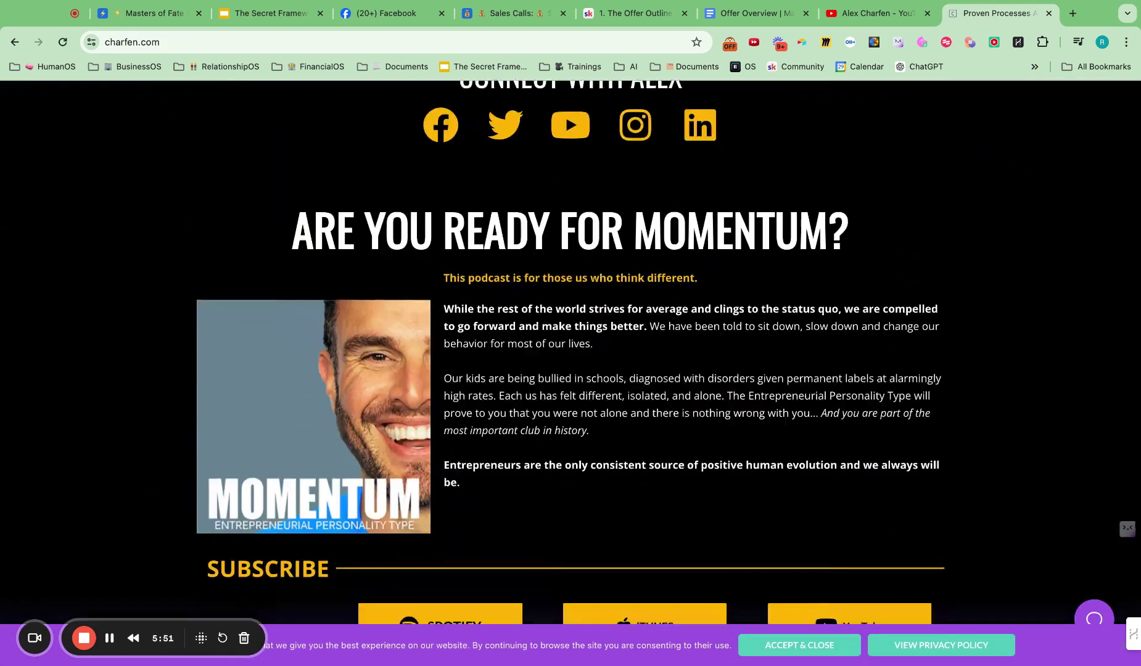
scroll(571, 361, "up", 10)
scroll(571, 361, "up", 7)
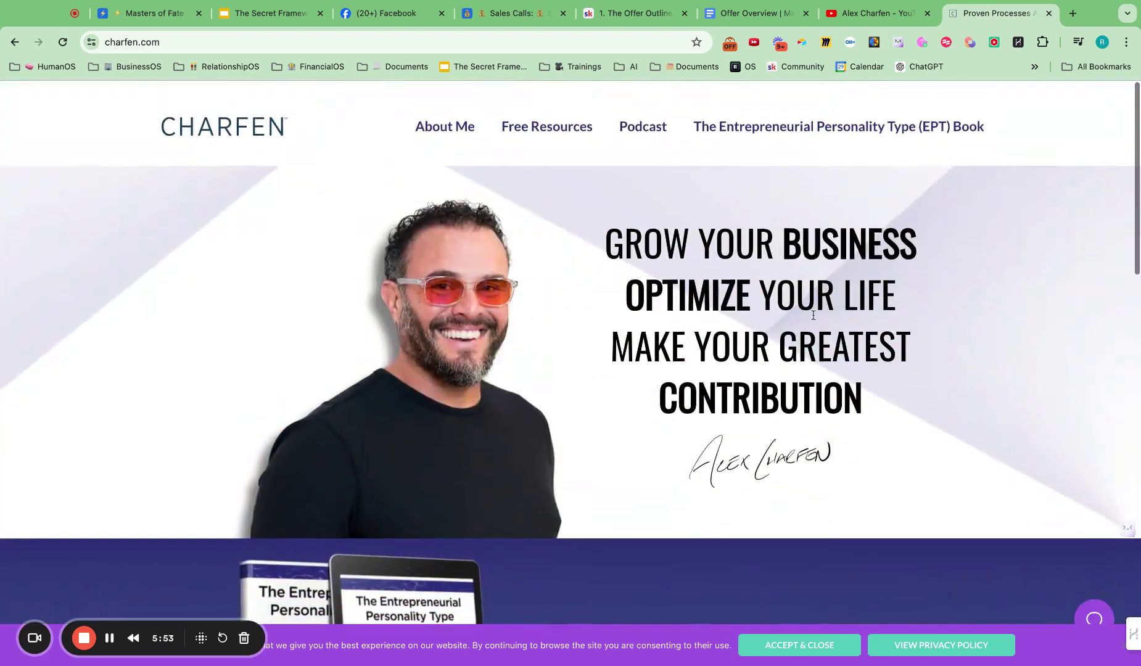
triple_click(872, 402)
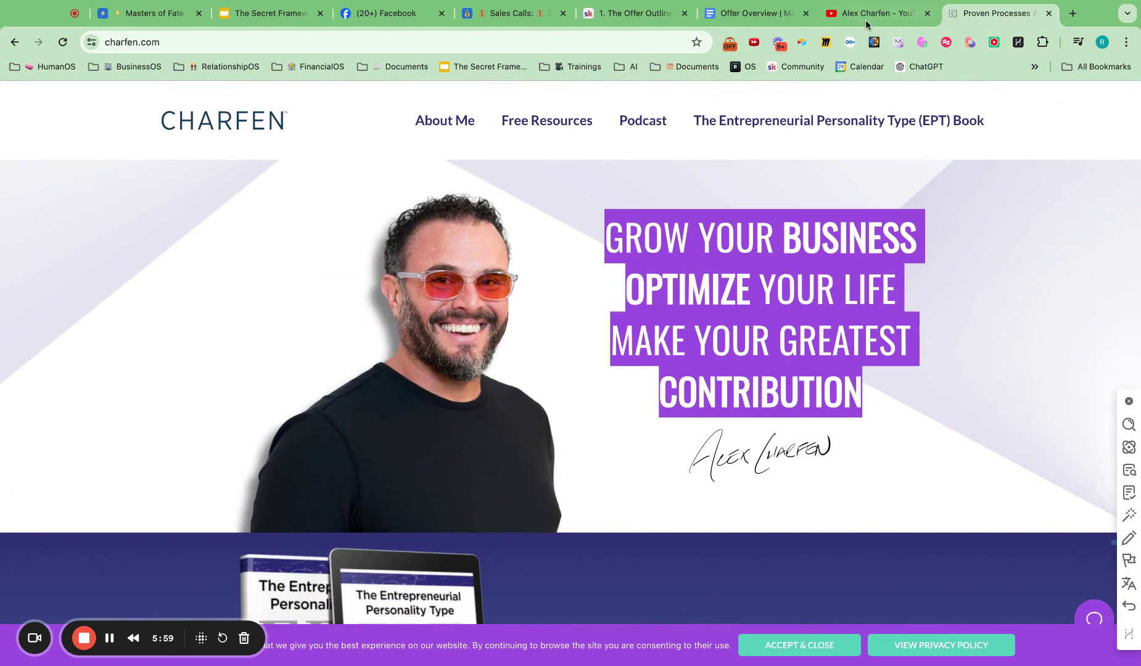
Step: Clip the homepage into Competition with Asset Type Funnel and the competitor as Who
left_click(802, 43)
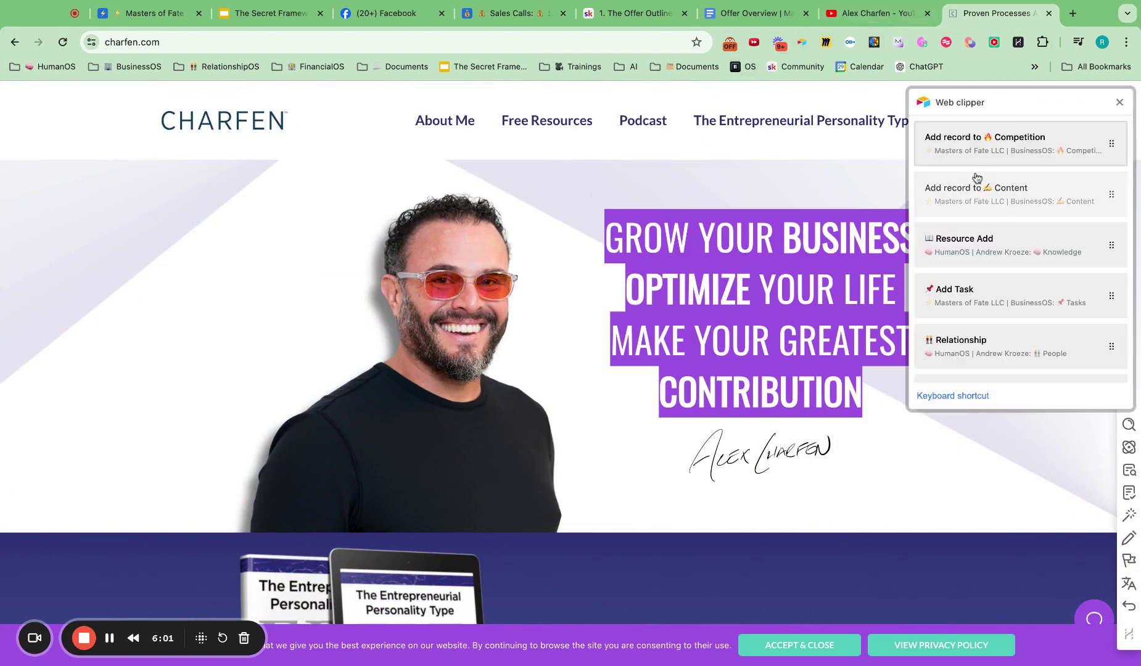
left_click(1003, 156)
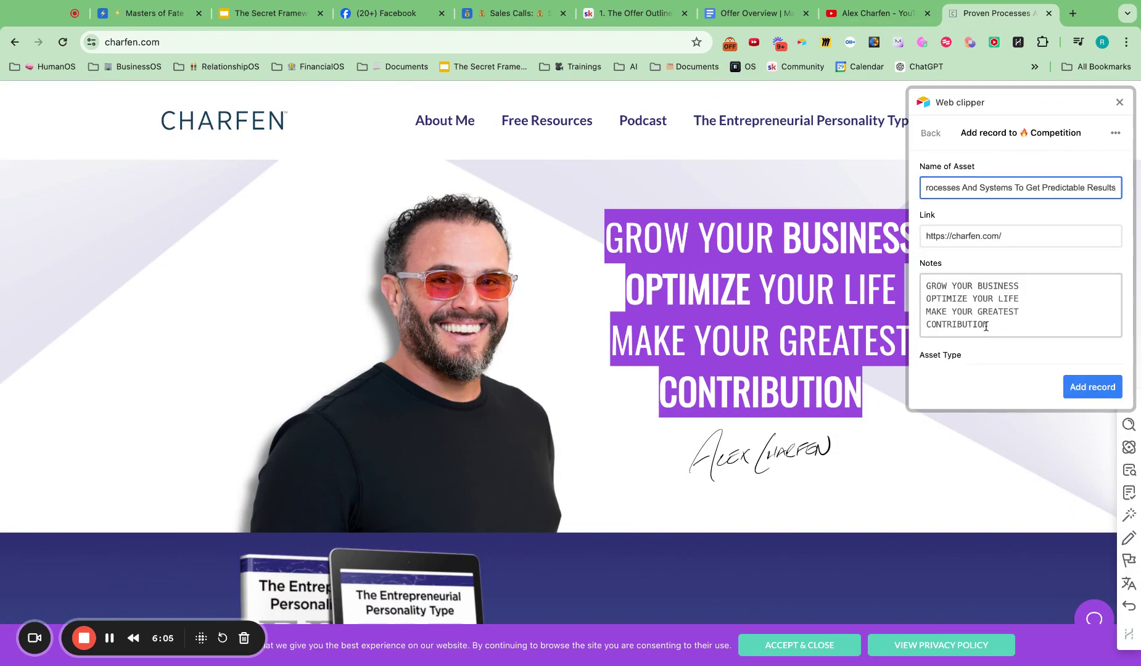
scroll(1024, 281, "down", 3)
left_click(989, 297)
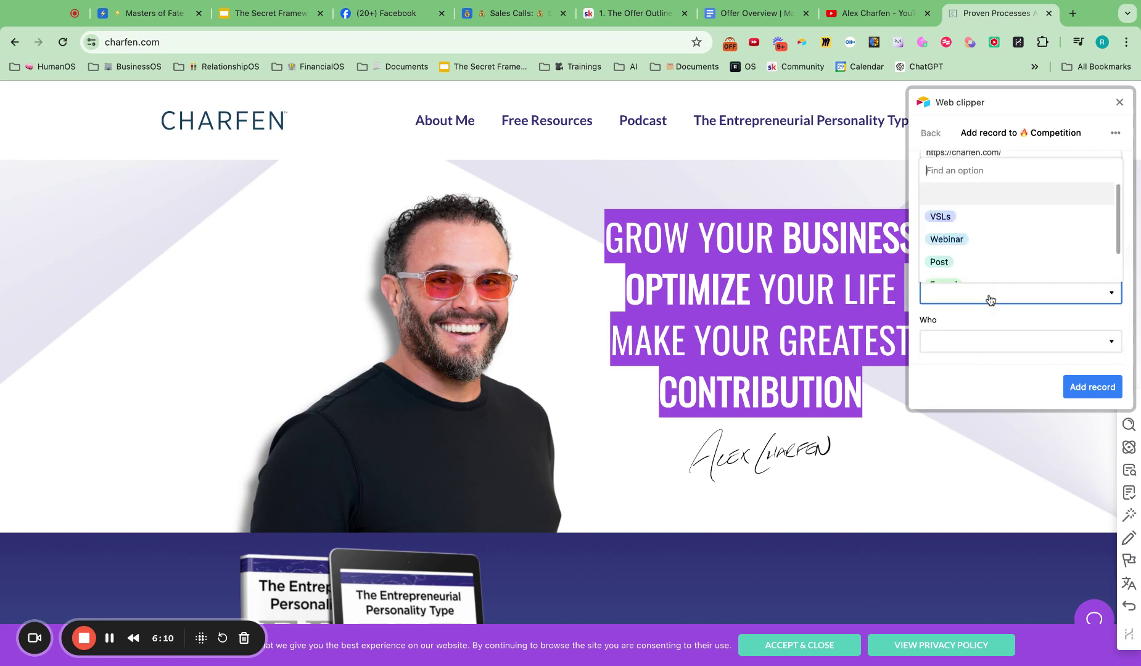
scroll(957, 255, "down", 1)
left_click(958, 252)
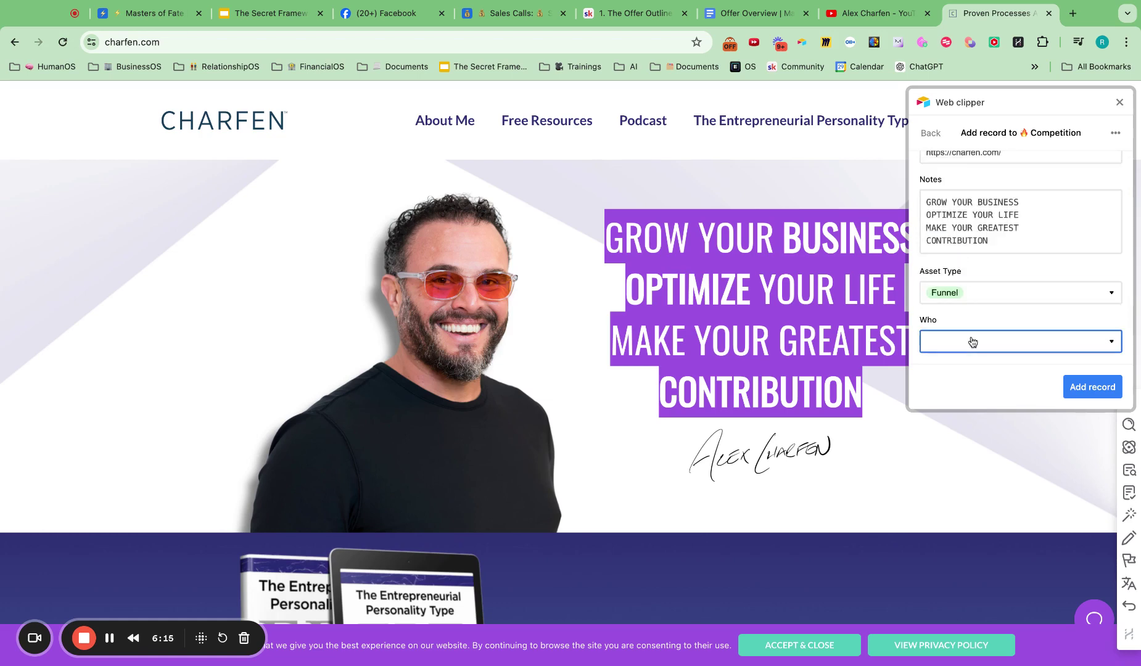
left_click(968, 341)
left_click(966, 321)
left_click(1095, 389)
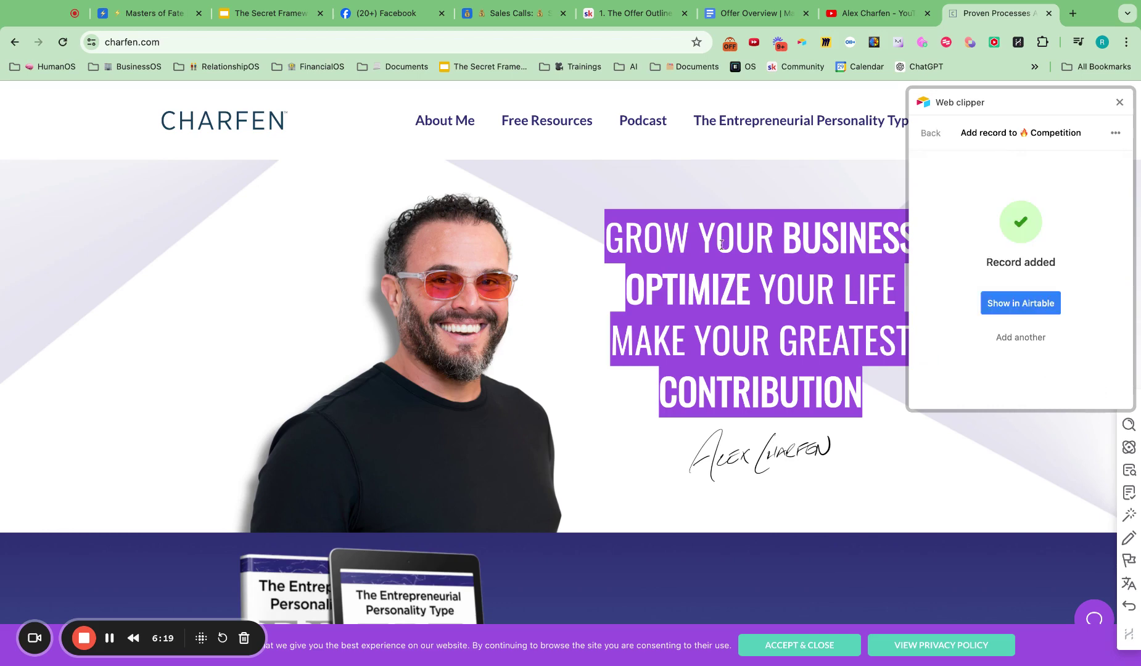
left_click(685, 150)
Step: Close the clipper and open the competitor's Facebook profile via search
left_click(1119, 103)
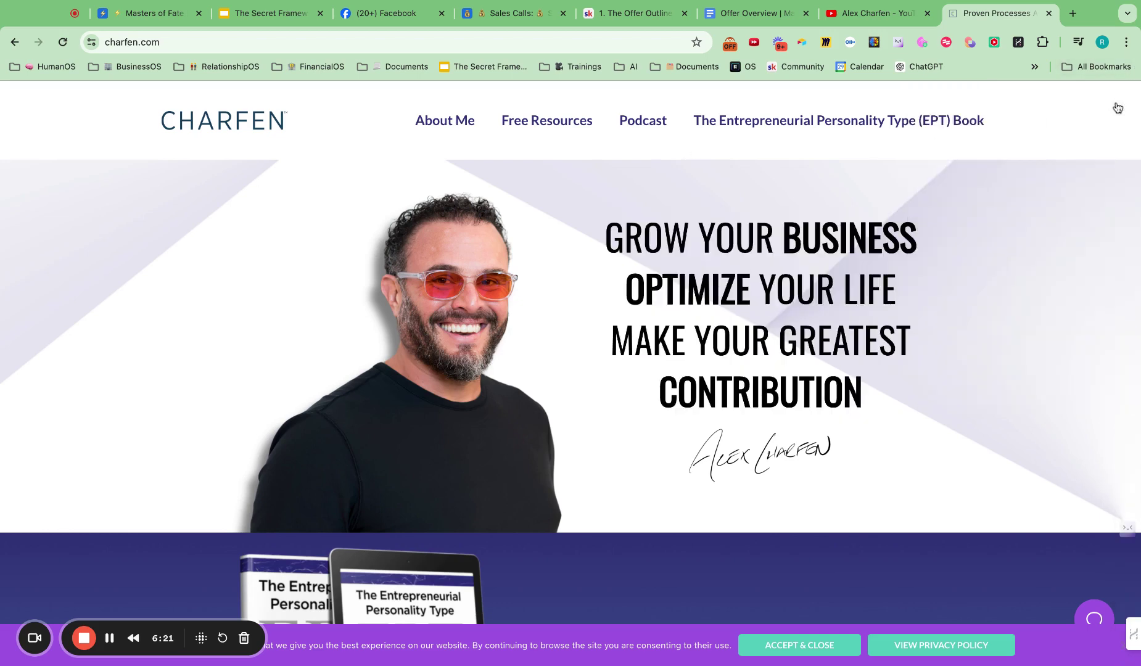
scroll(591, 369, "down", 8)
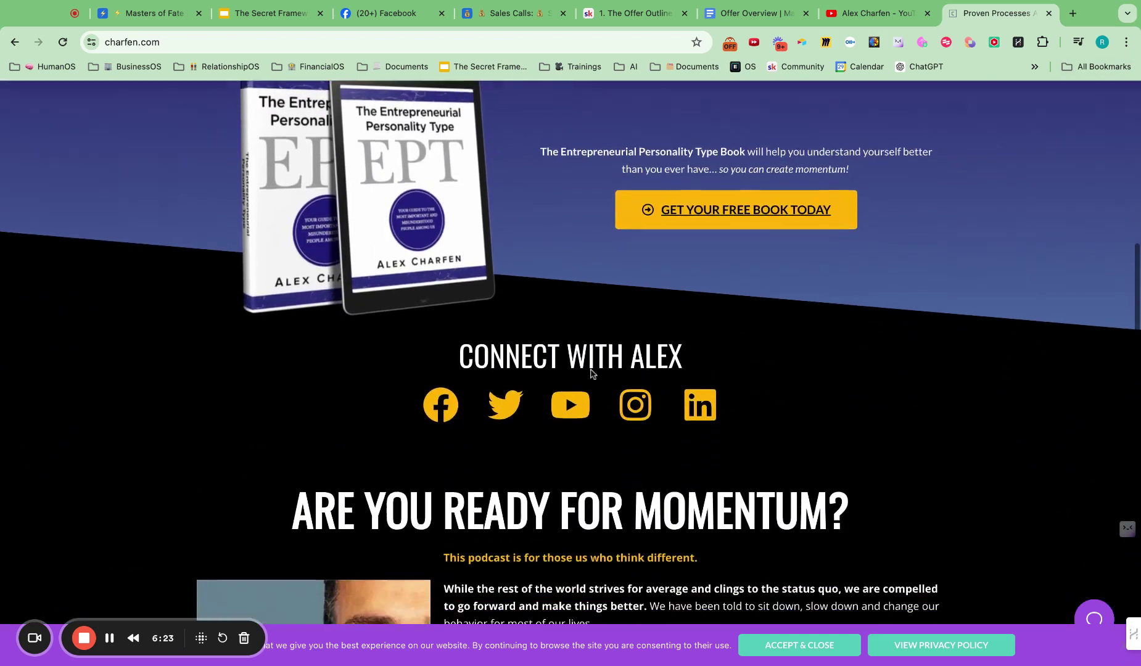
scroll(565, 394, "up", 8)
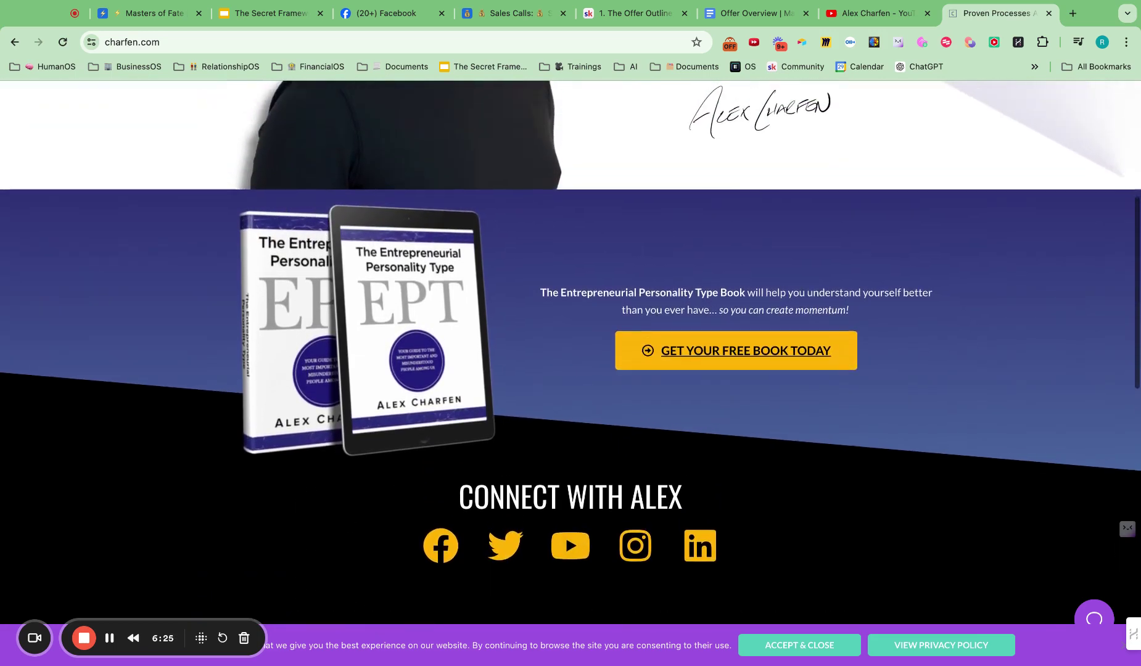
scroll(987, 295, "down", 1)
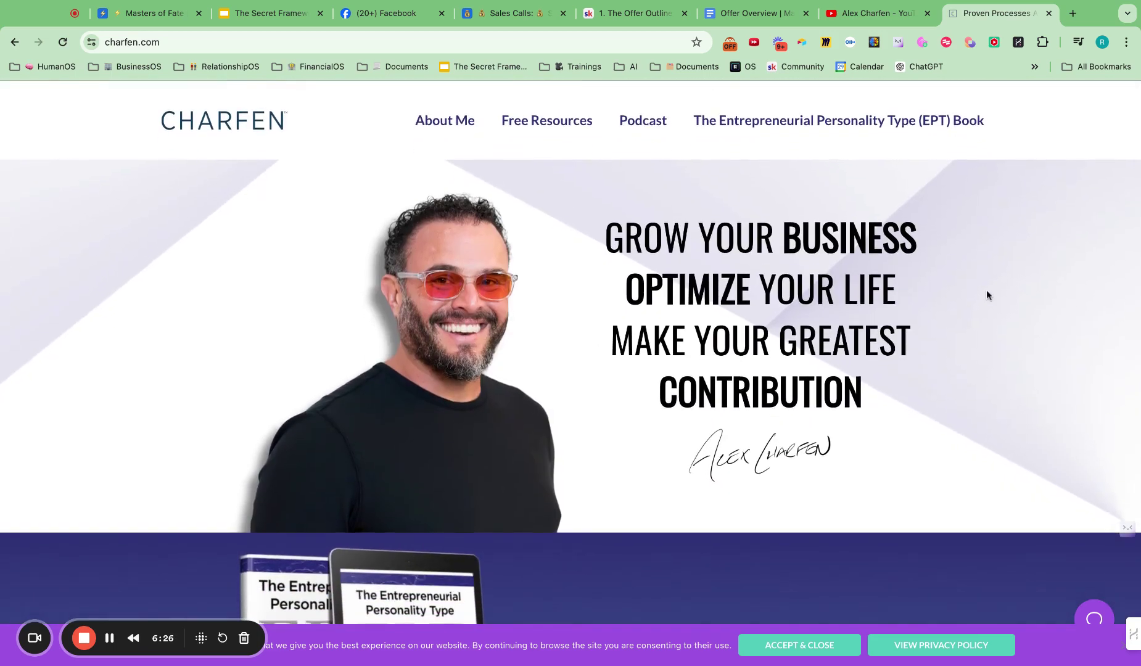
left_click(396, 7)
left_click(159, 100)
type("tak")
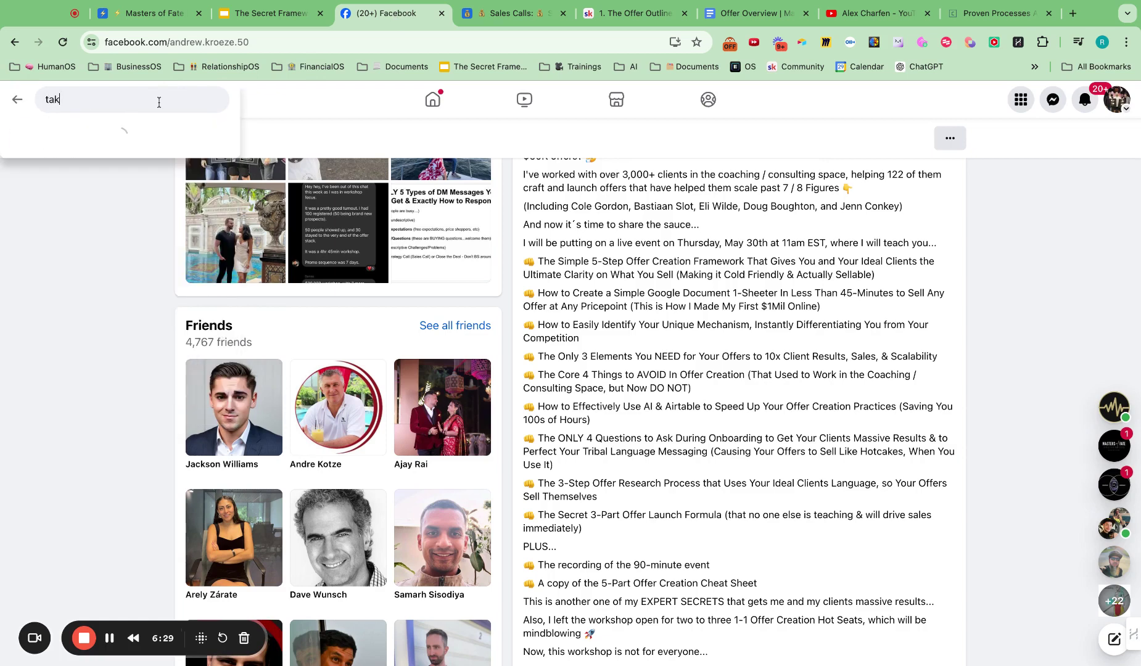
type("i moore")
key("Return")
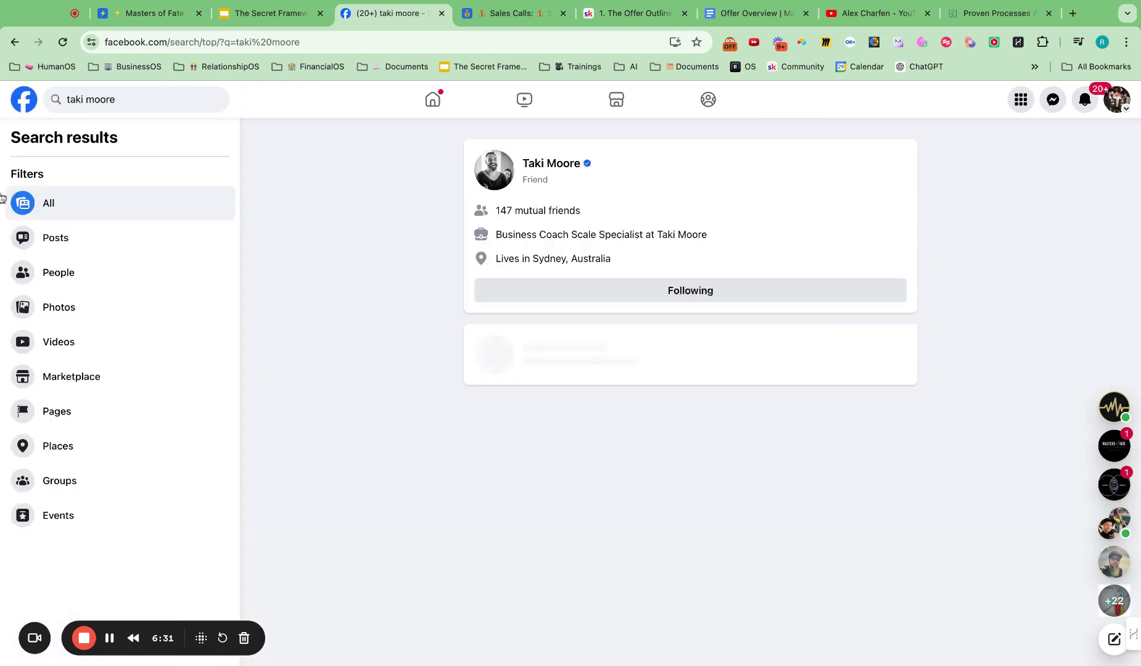
left_click(561, 169)
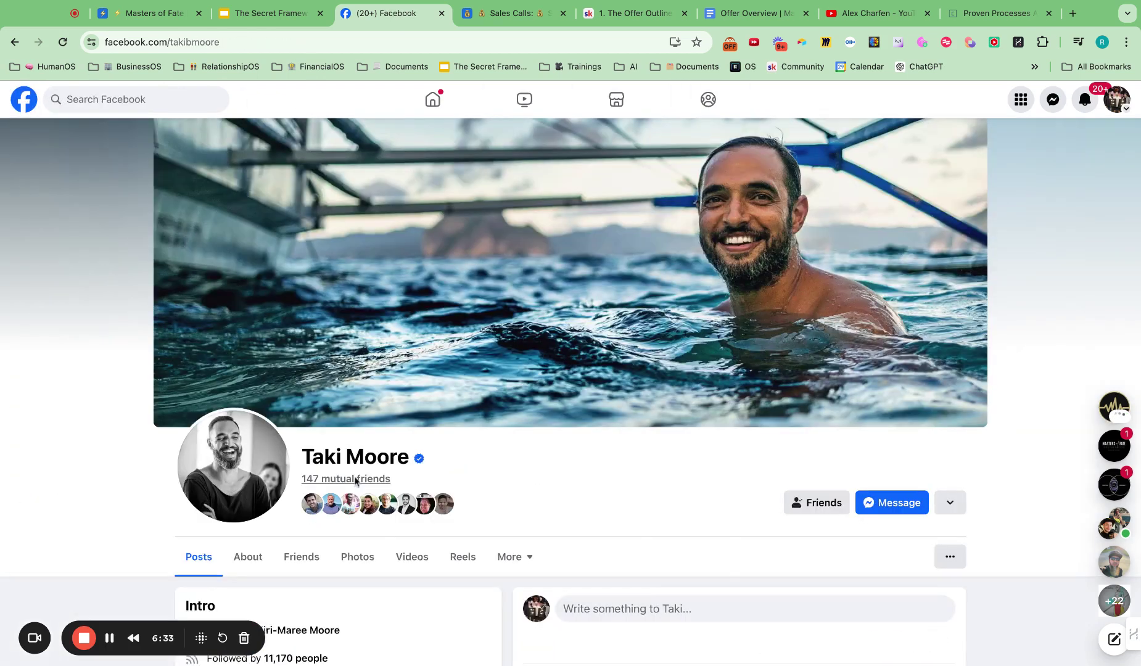
Step: Expand the '[$85k in 3 days a week]' post and open it on its own page
scroll(352, 478, "down", 5)
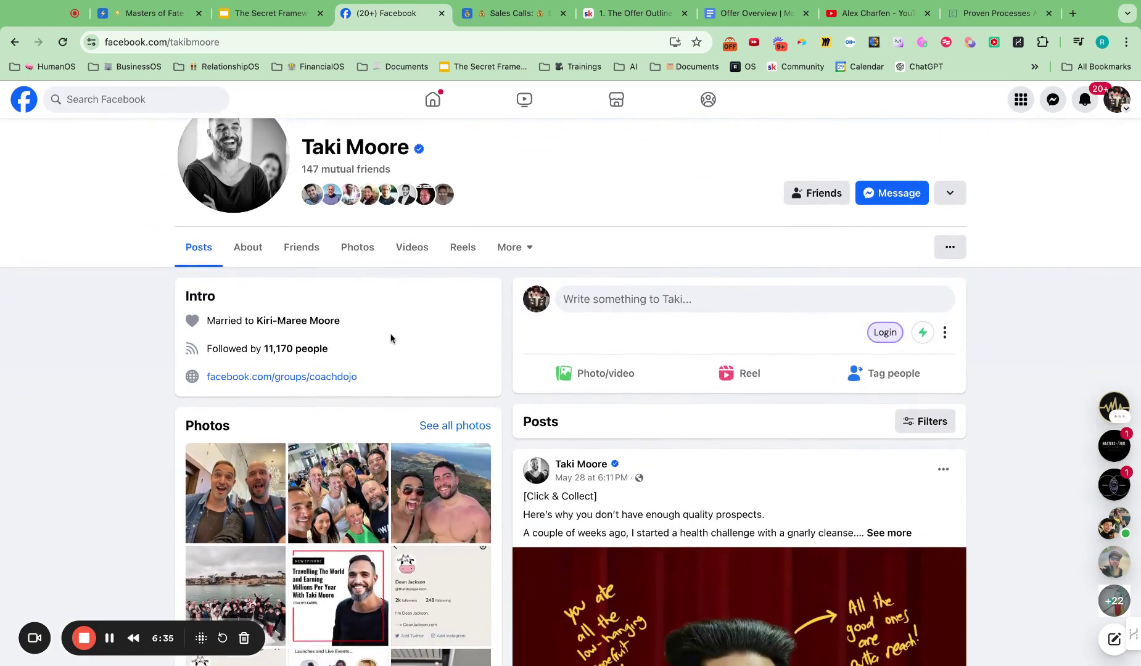
scroll(389, 336, "up", 4)
scroll(391, 338, "down", 3)
scroll(391, 338, "down", 15)
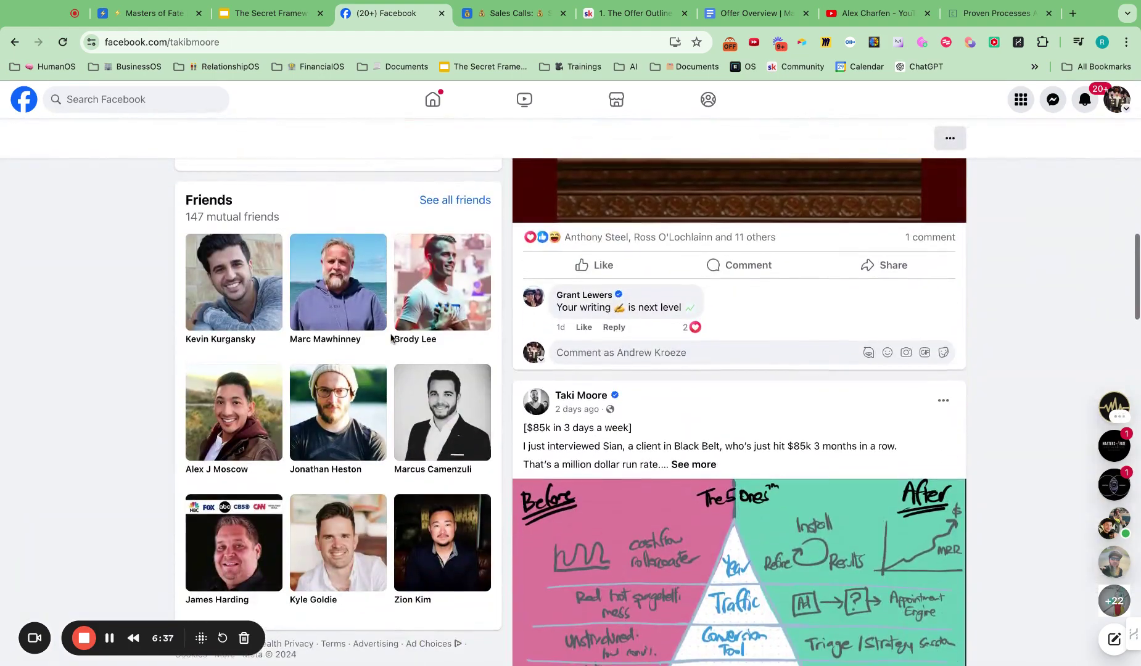
scroll(739, 370, "down", 5)
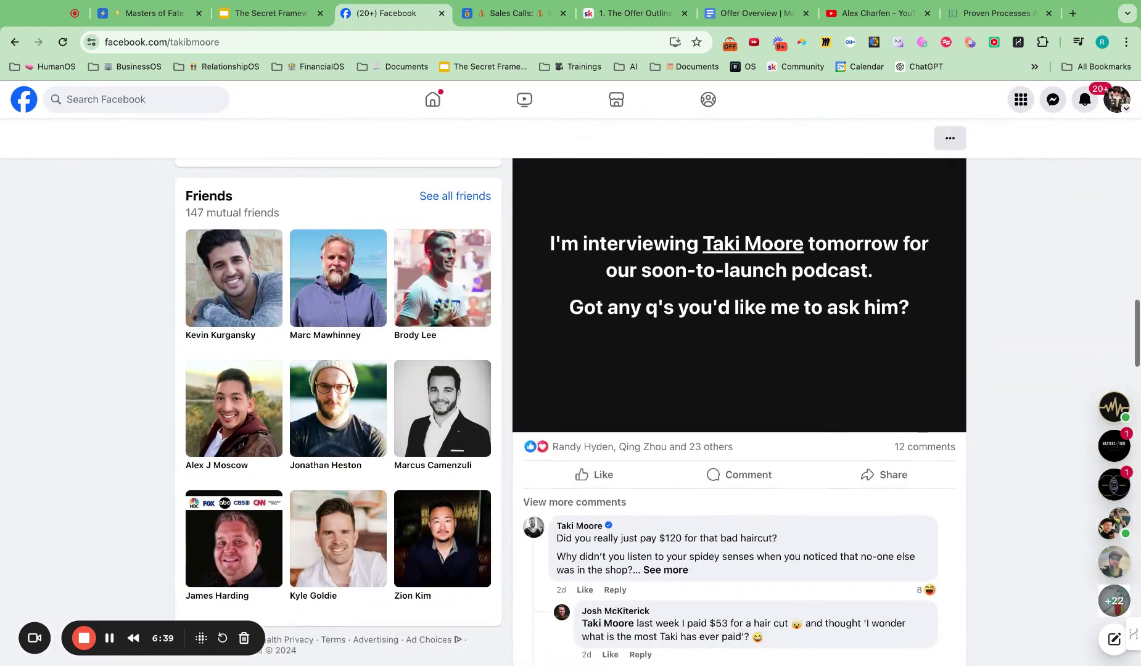
scroll(739, 432, "down", 1)
scroll(739, 407, "up", 10)
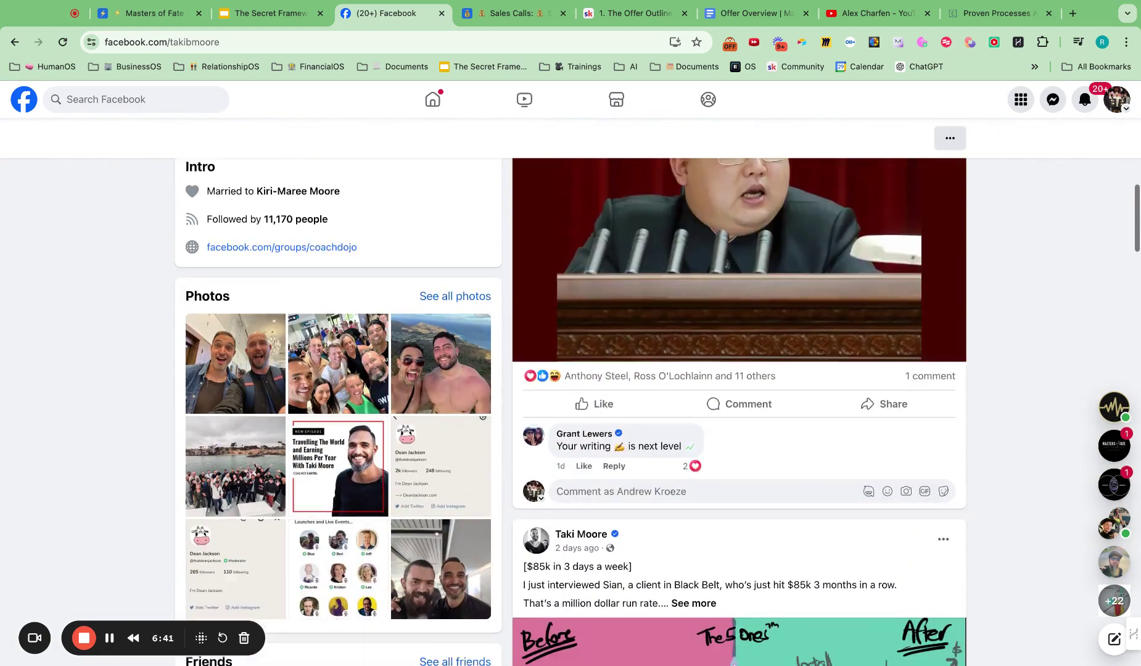
scroll(739, 407, "down", 3)
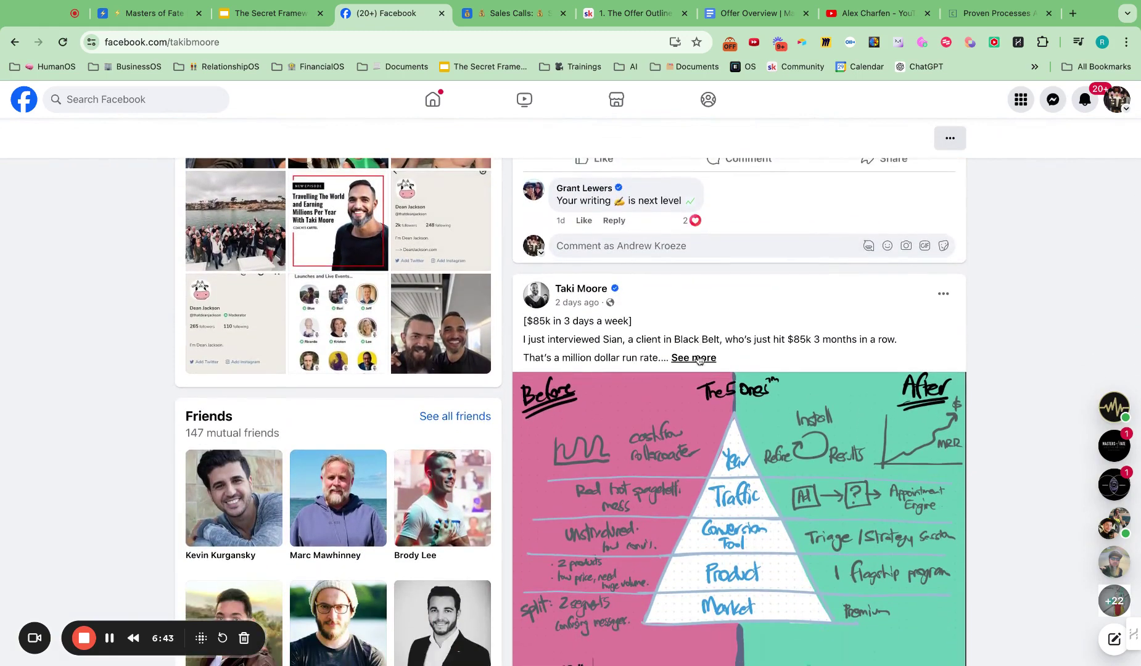
left_click(696, 359)
scroll(745, 368, "down", 3)
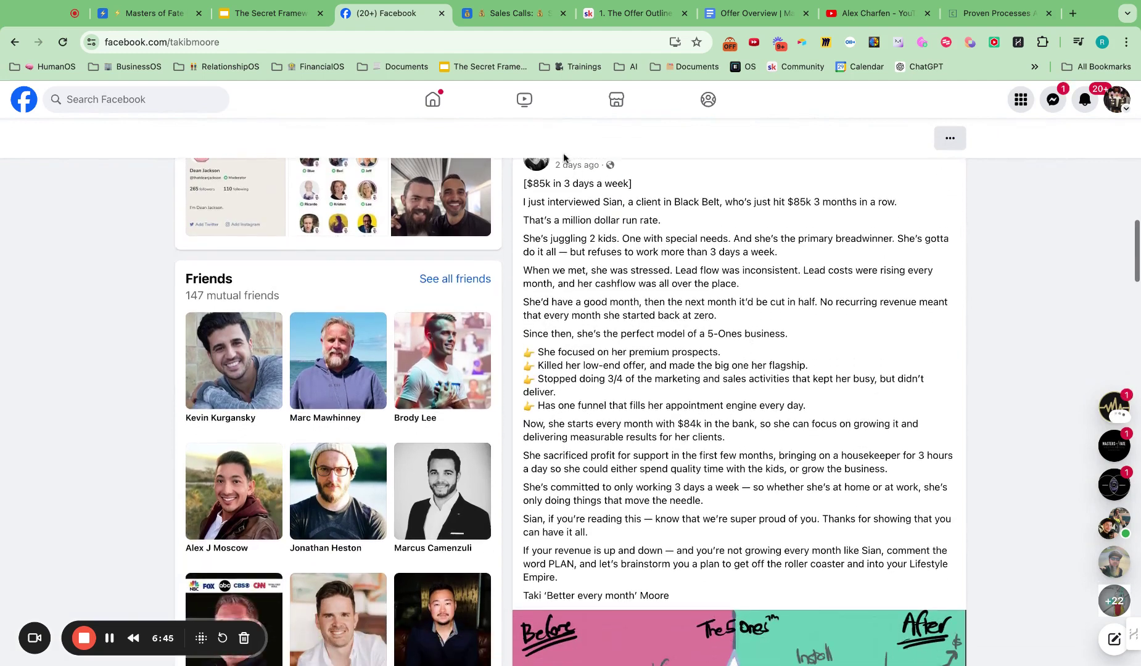
left_click(574, 166)
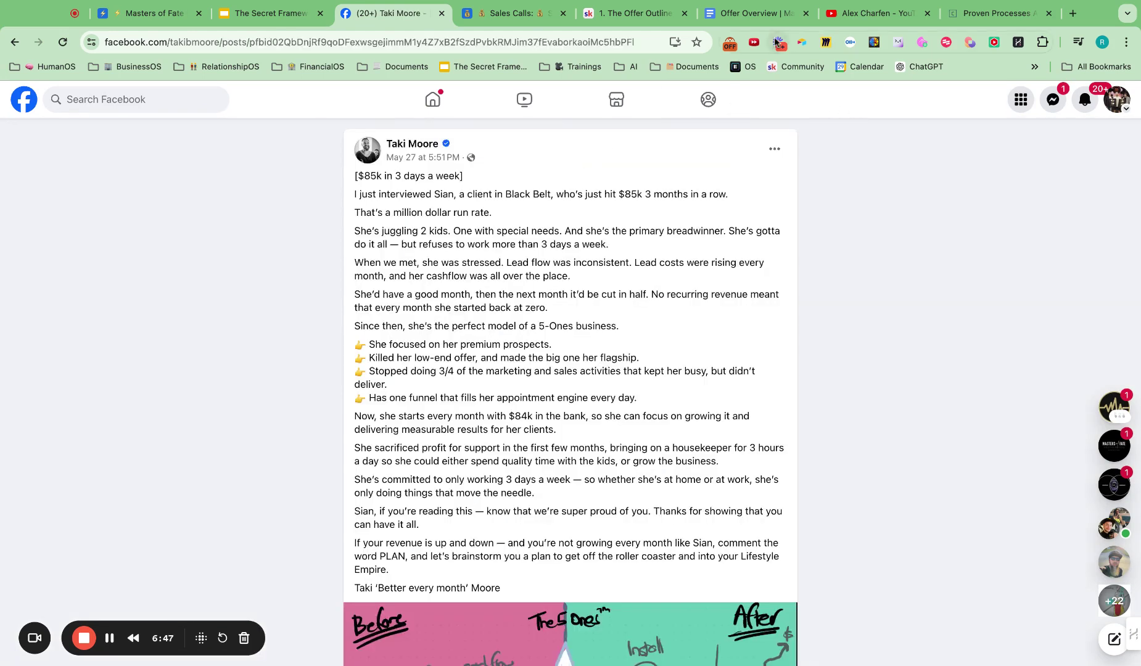
Step: Clip the post into Competition as Asset Type Post, author as Who, full text in Notes
left_click(802, 42)
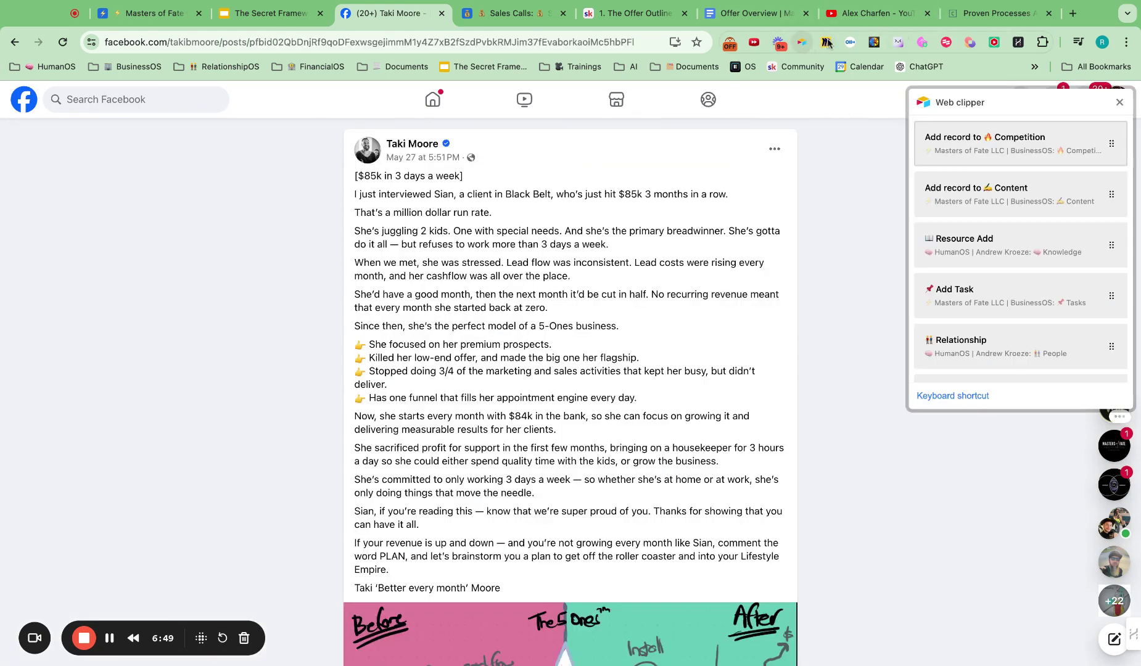
left_click(987, 151)
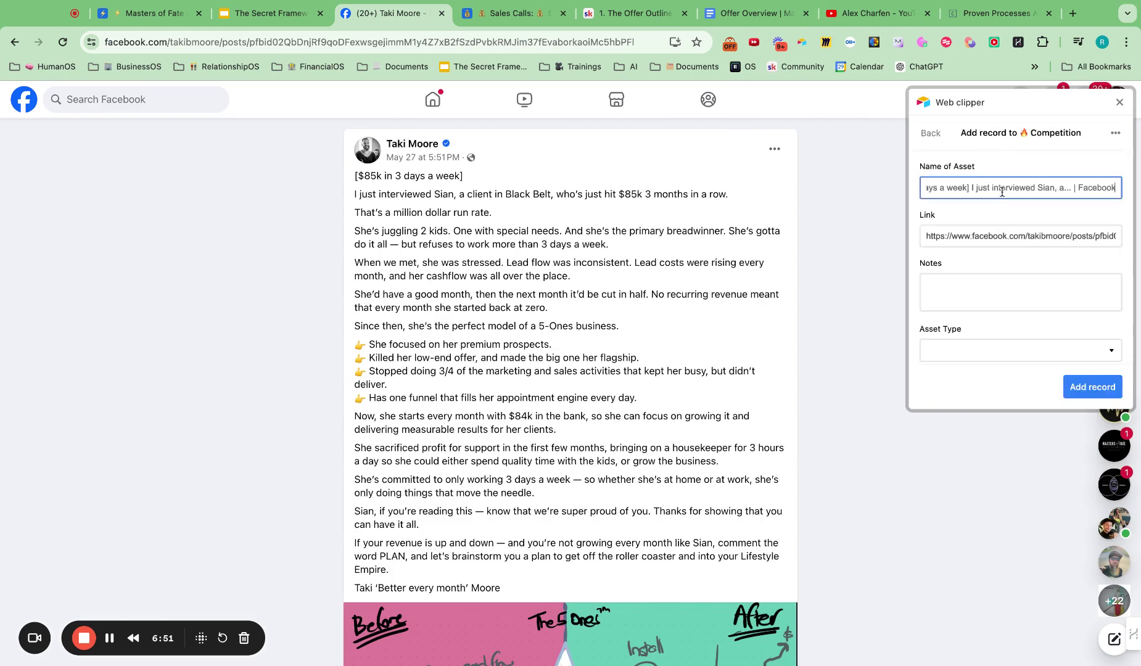
scroll(970, 294, "down", 2)
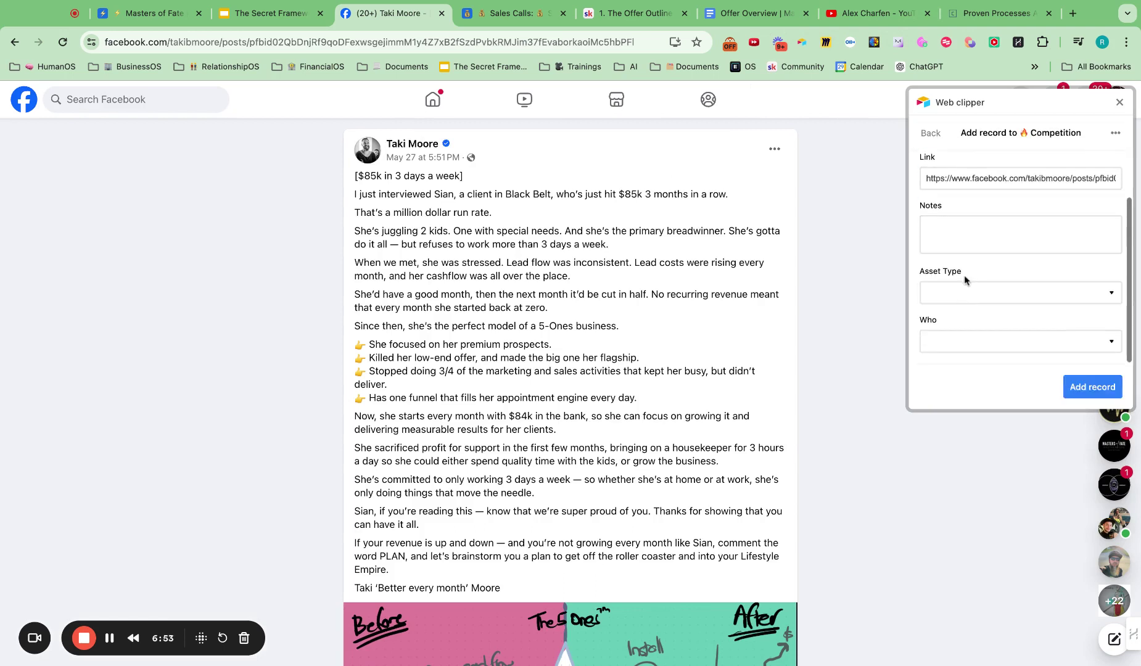
left_click(962, 291)
left_click(951, 264)
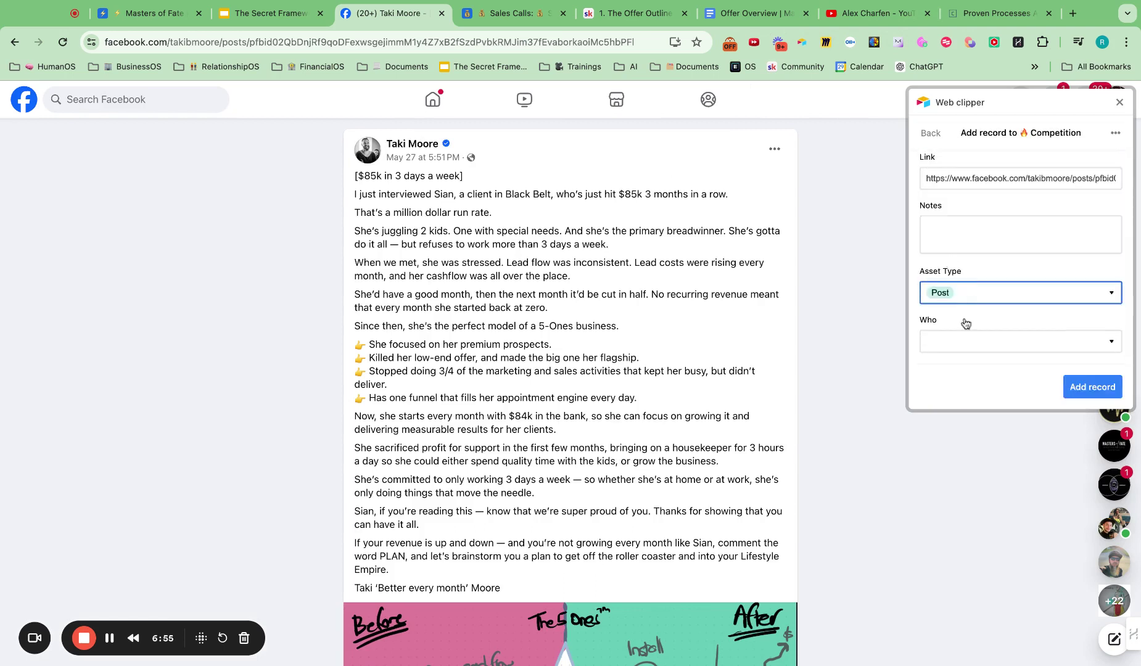
left_click(963, 341)
left_click(960, 273)
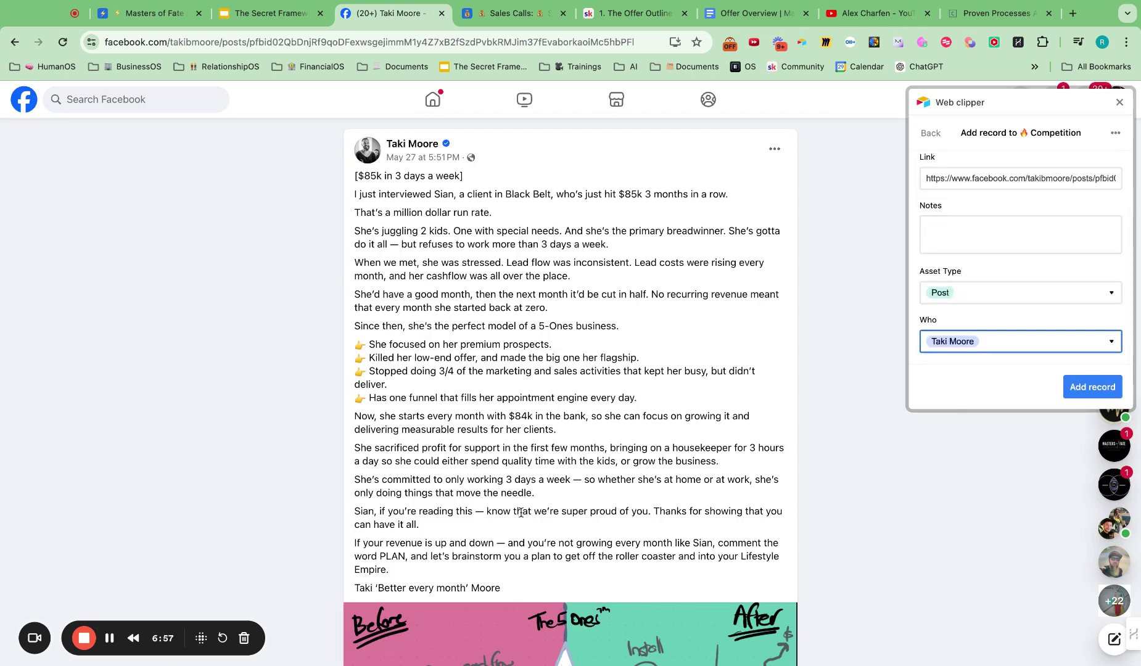
left_click_drag(505, 589, 355, 175)
key("super+c")
left_click(954, 230)
key("super+v")
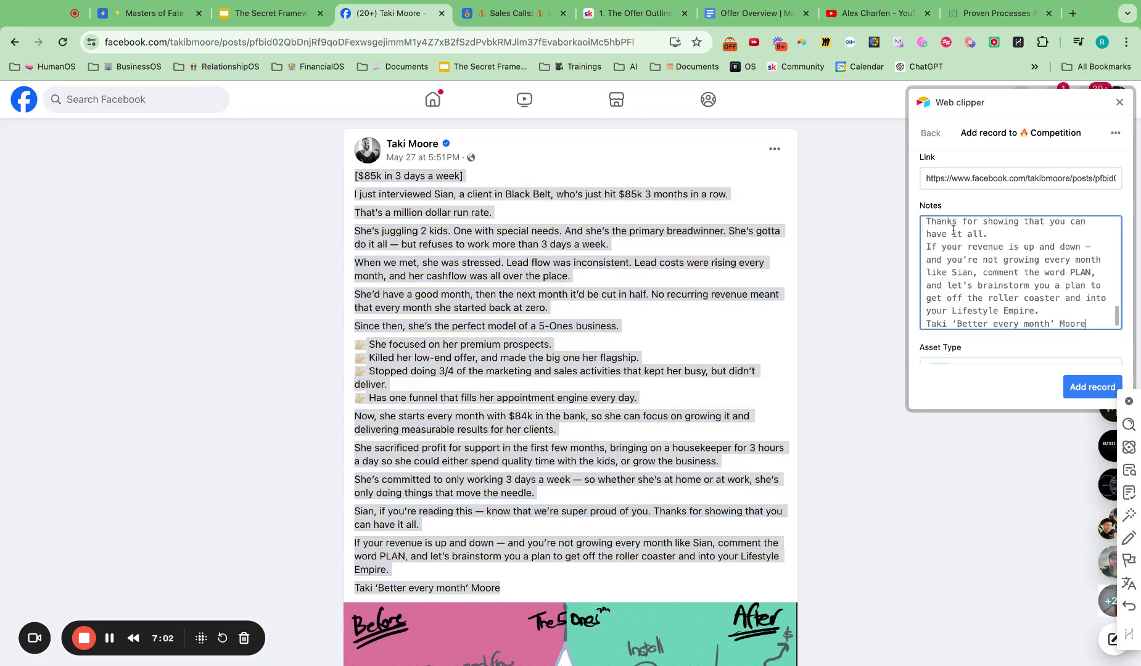
left_click(1091, 387)
left_click(845, 339)
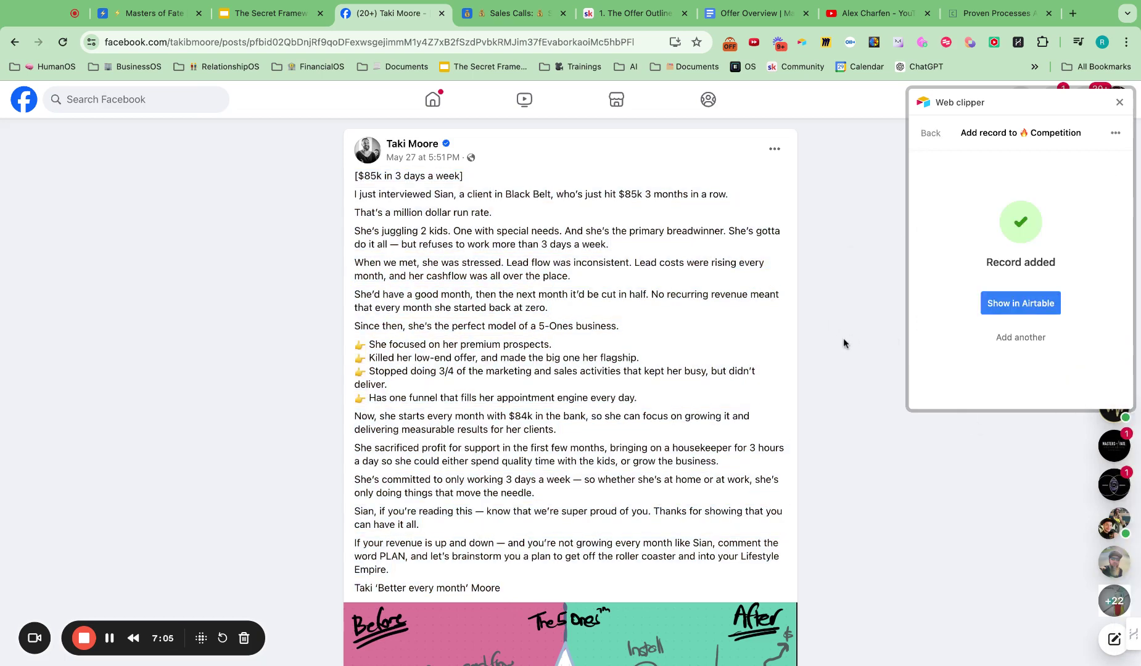
Step: Widen the Name of Asset column and check the post record's Link
left_click(155, 13)
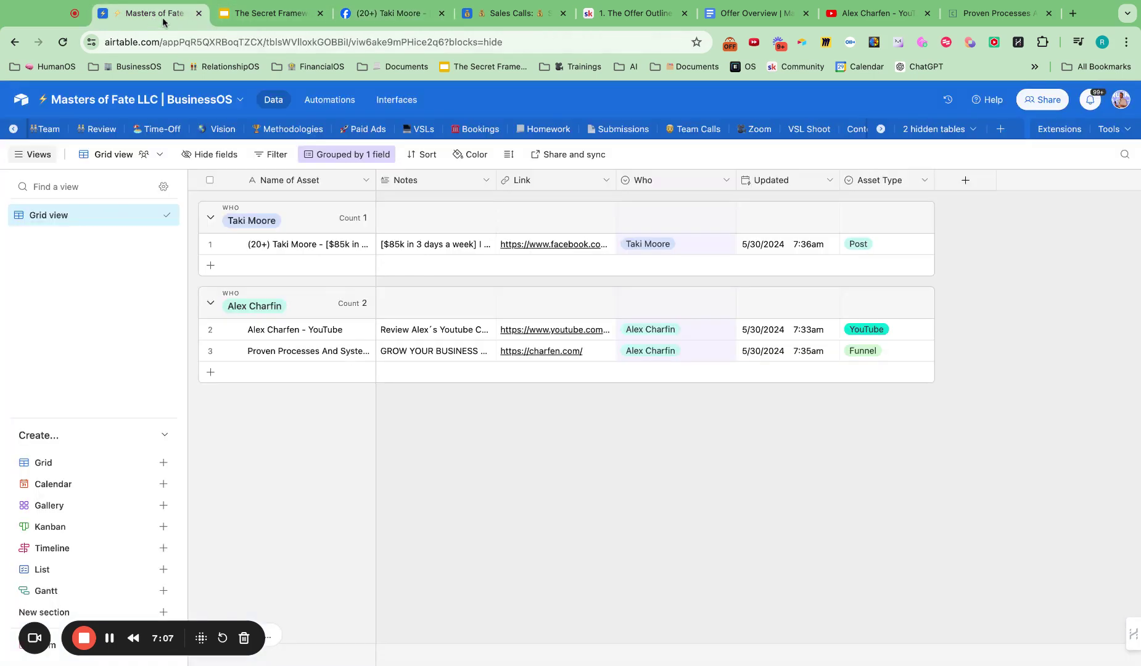
left_click_drag(376, 182, 454, 182)
left_click(646, 245)
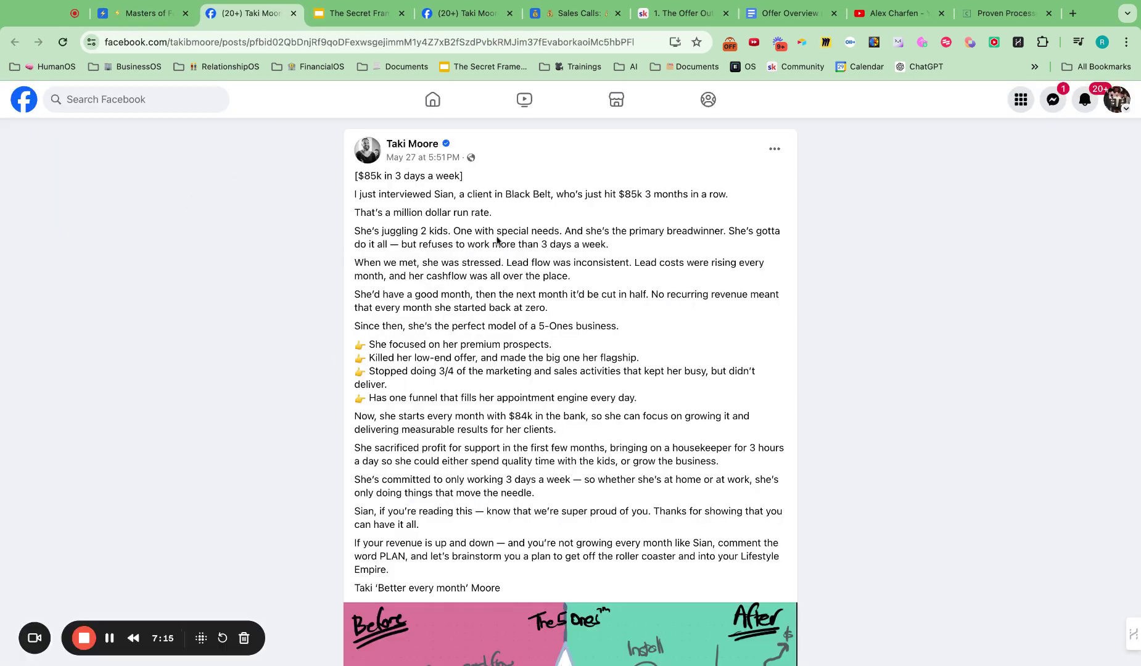
triple_click(497, 219)
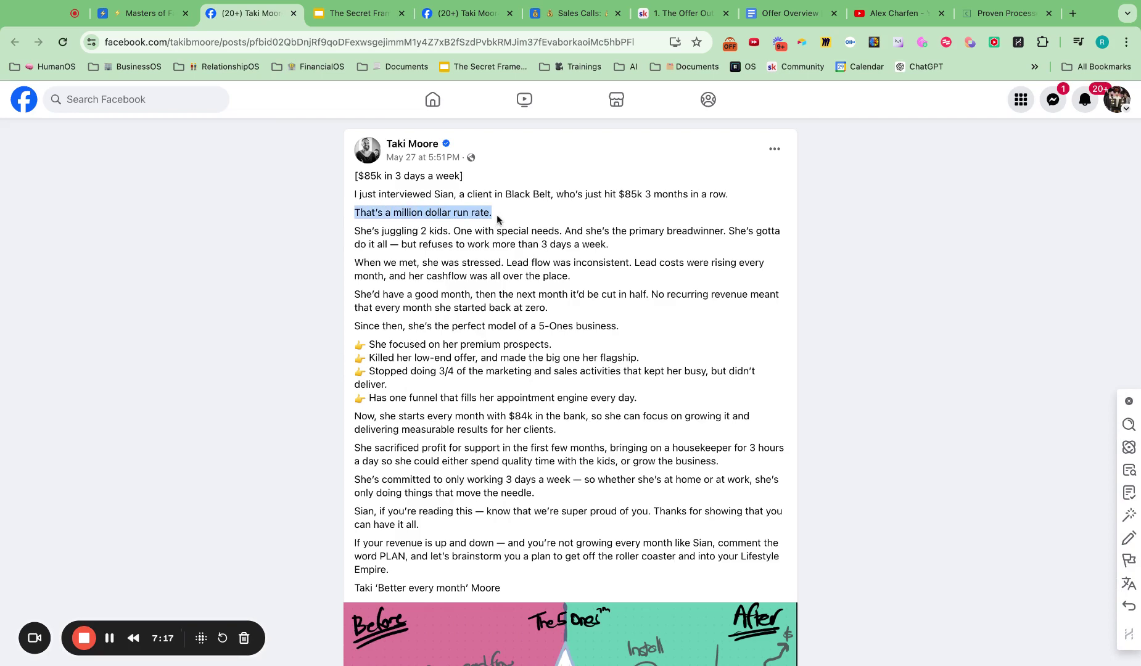
left_click(147, 15)
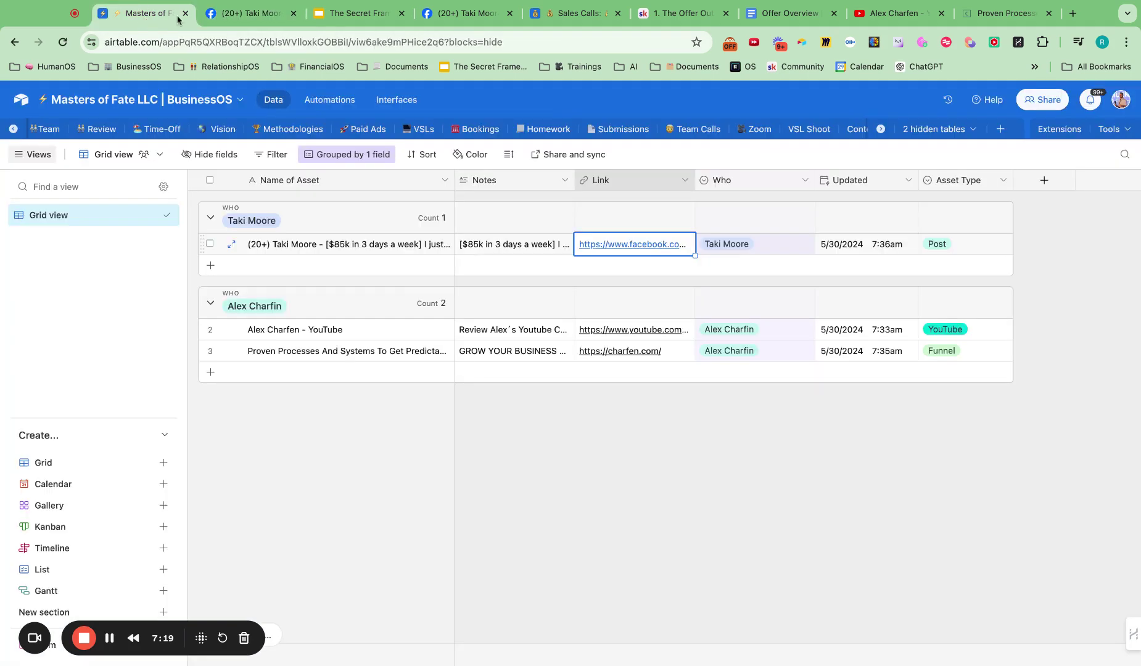